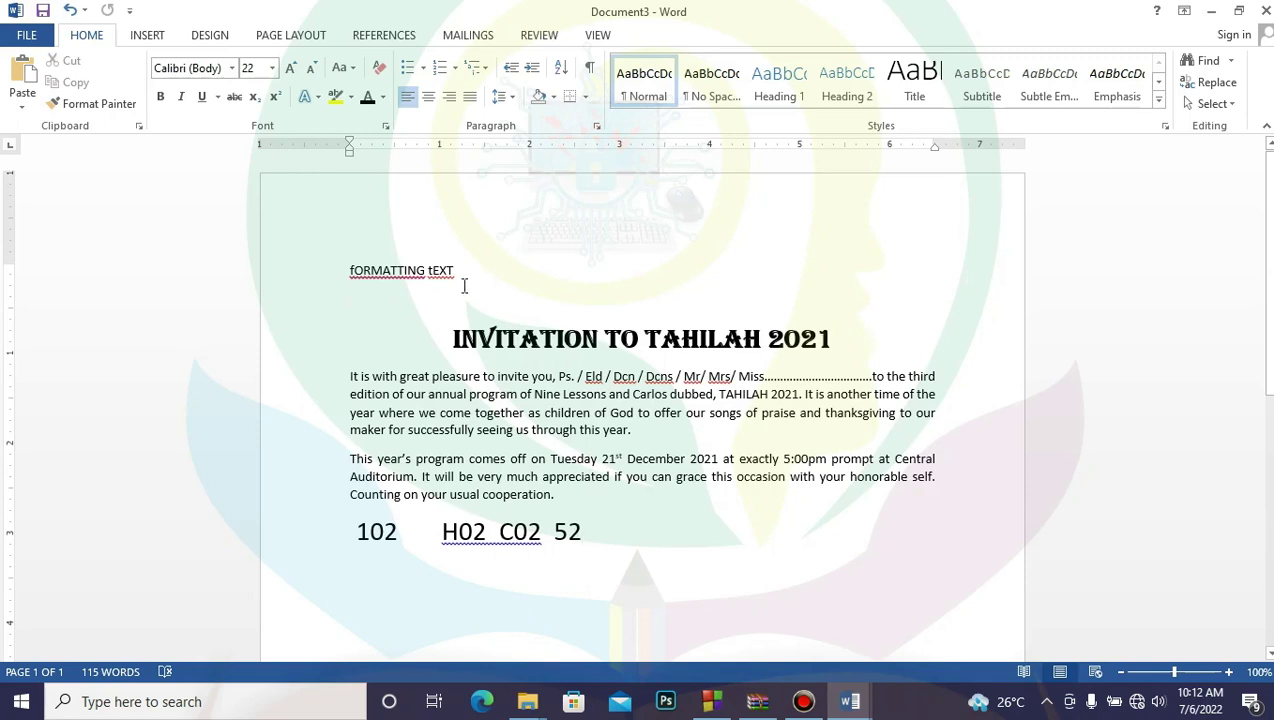
- Try dark green on the title "INVITATION TO TAHILAH 2021" and settle on the standard blue font color
drag(452, 337, 603, 322)
drag(708, 317, 846, 323)
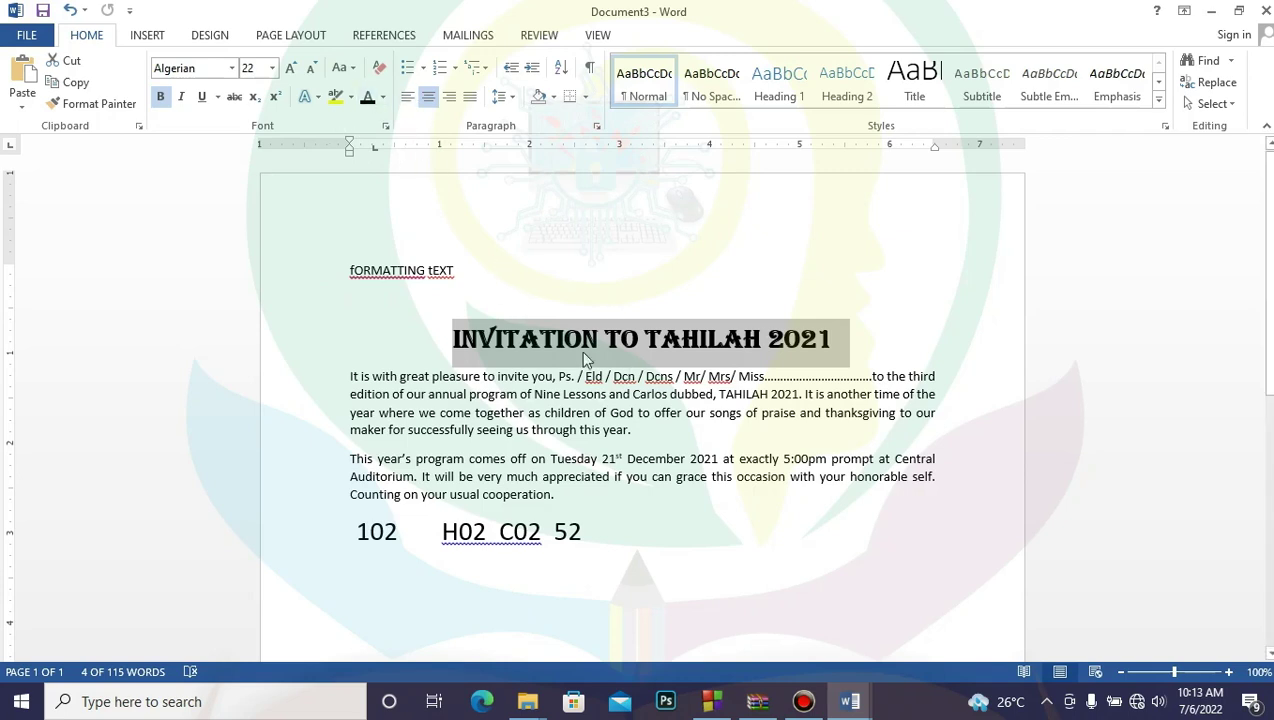
click(384, 97)
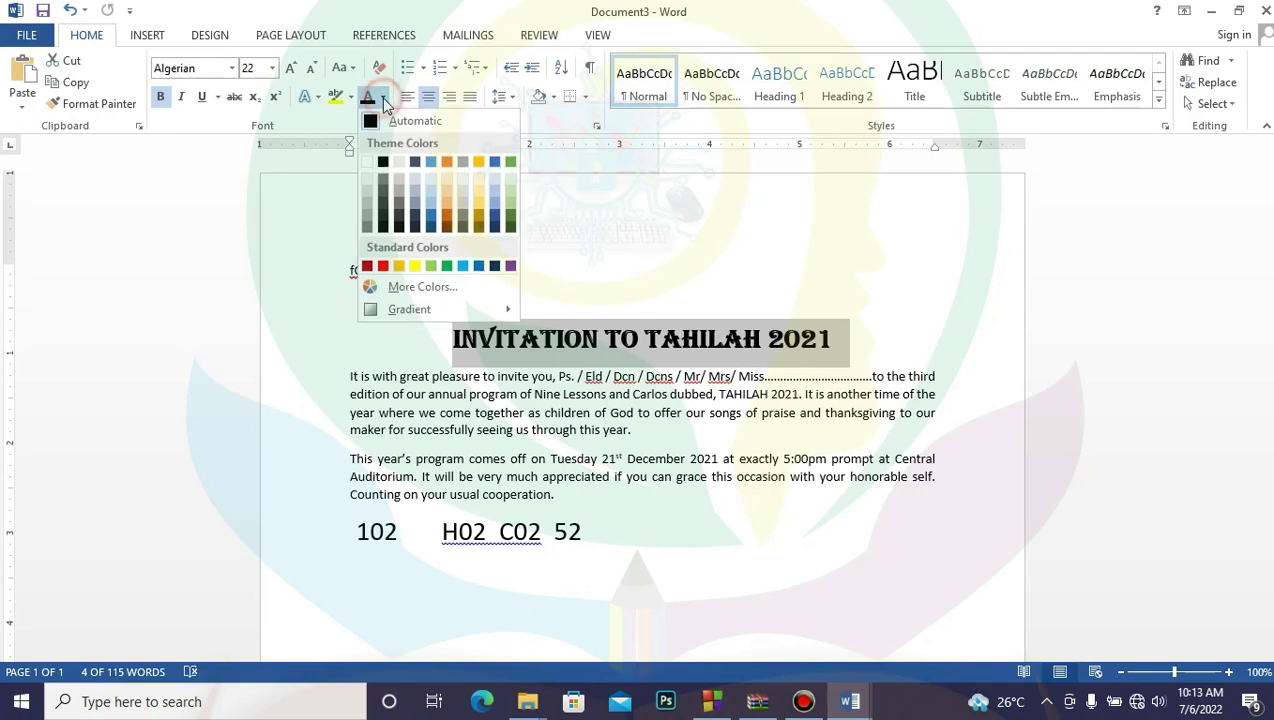
click(511, 228)
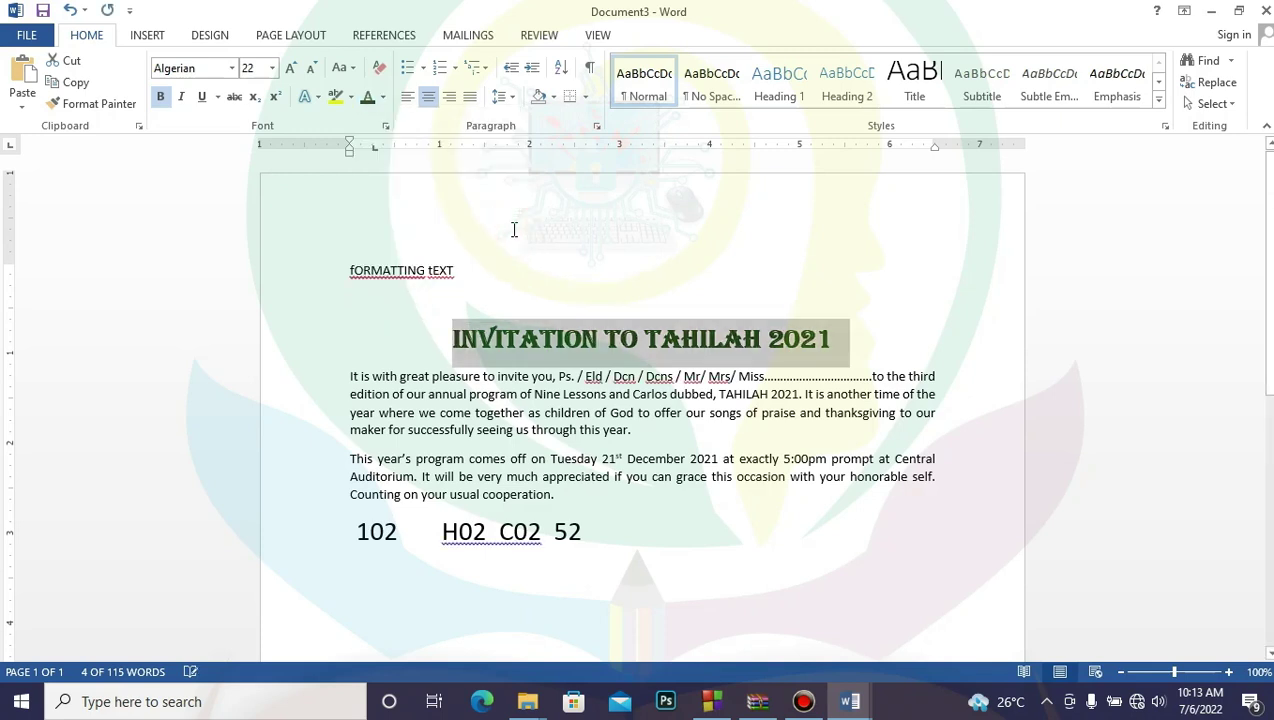
click(384, 100)
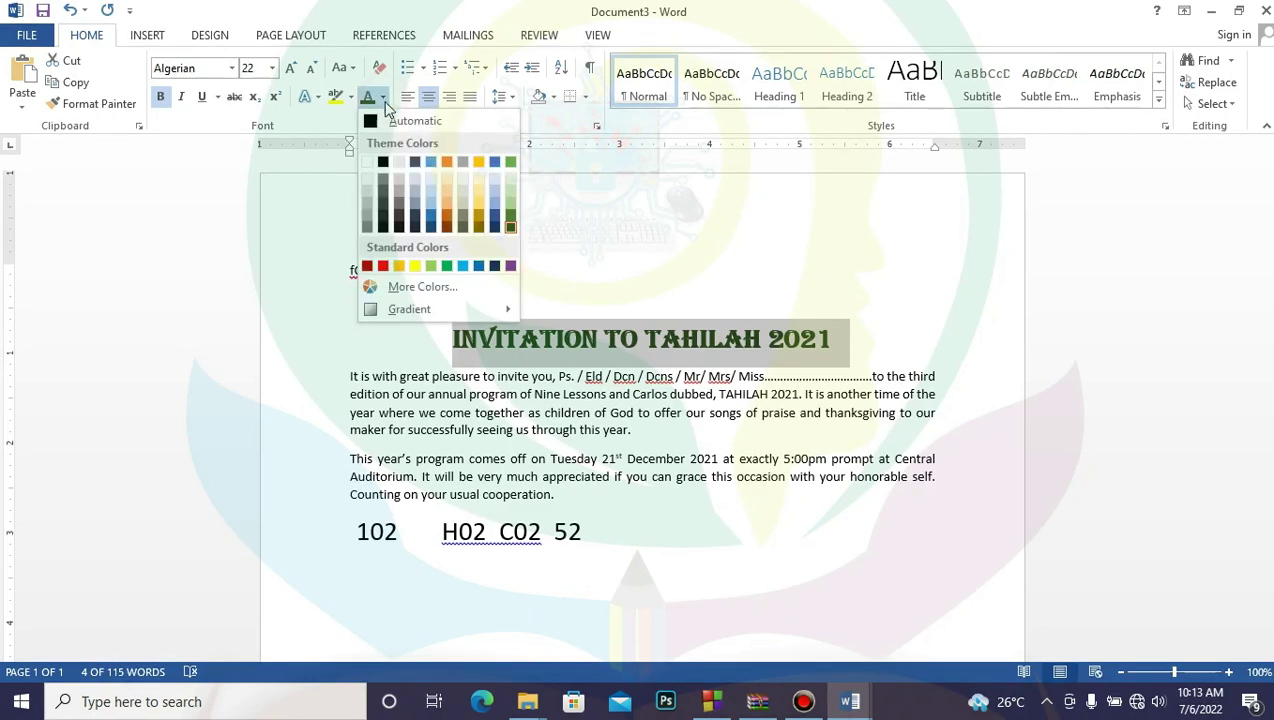
click(478, 266)
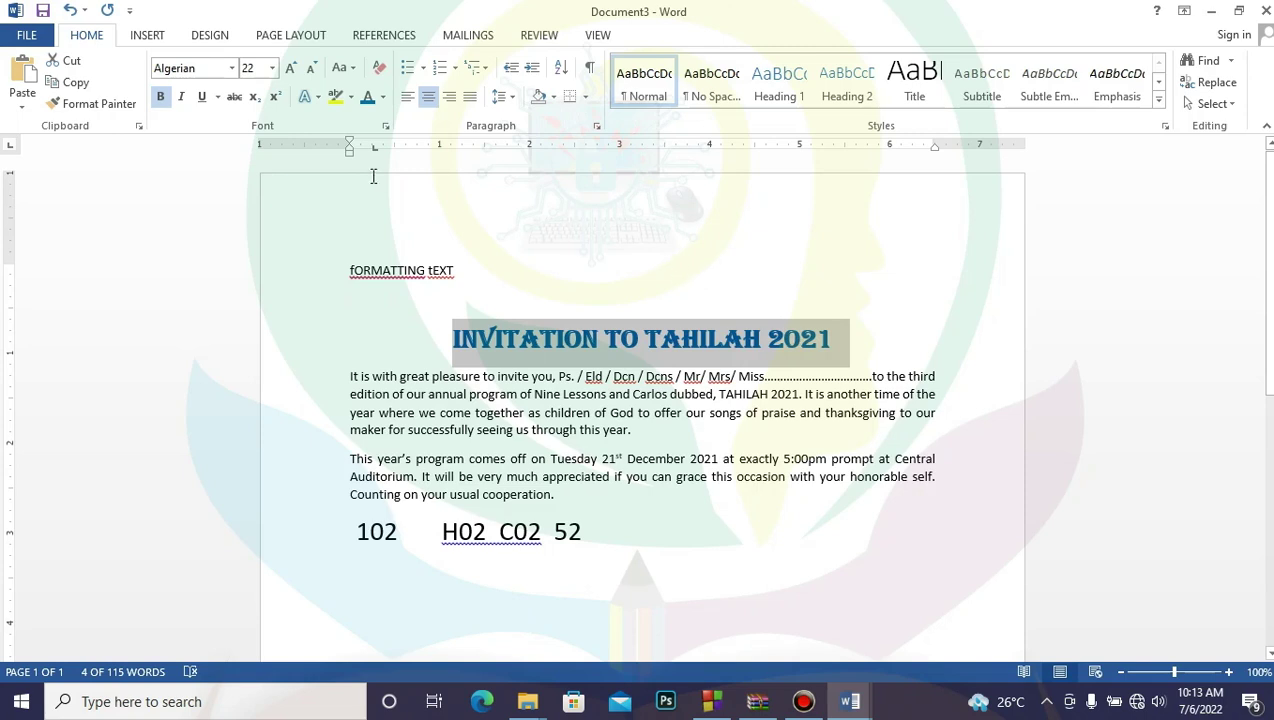
- Give the invitation title a double underline and set the underline color to standard purple
click(203, 100)
click(218, 98)
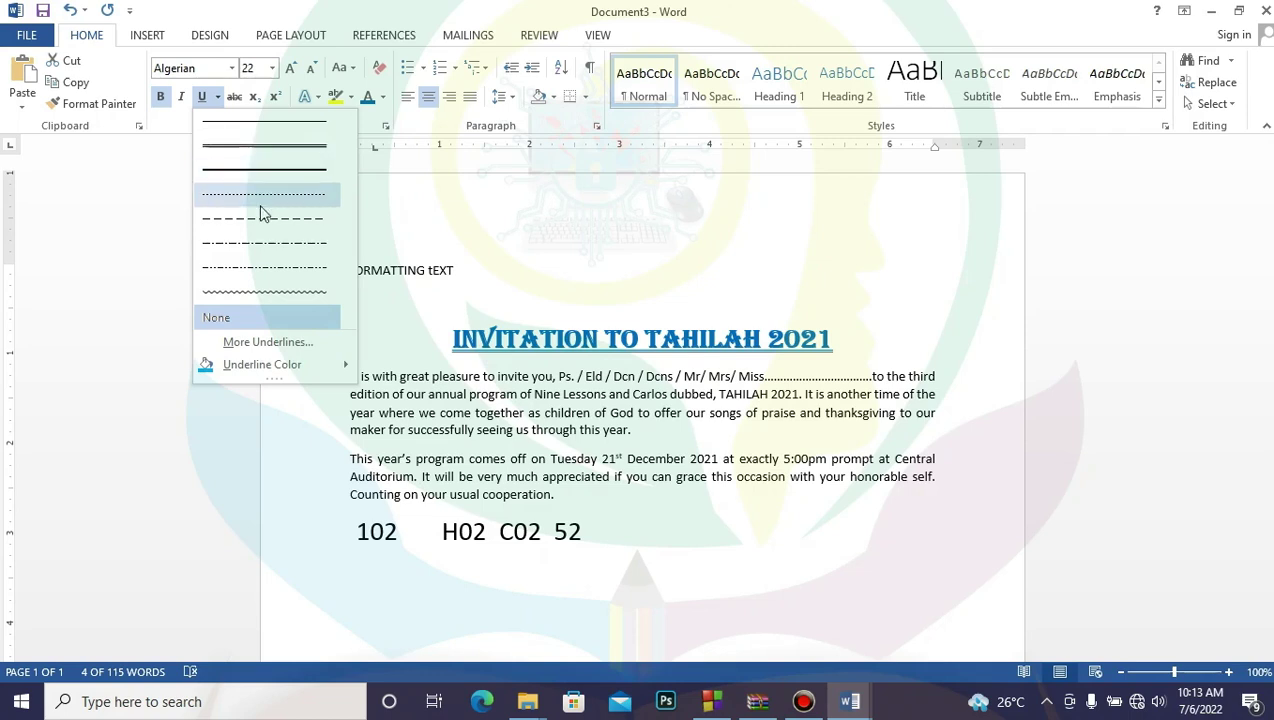
click(265, 146)
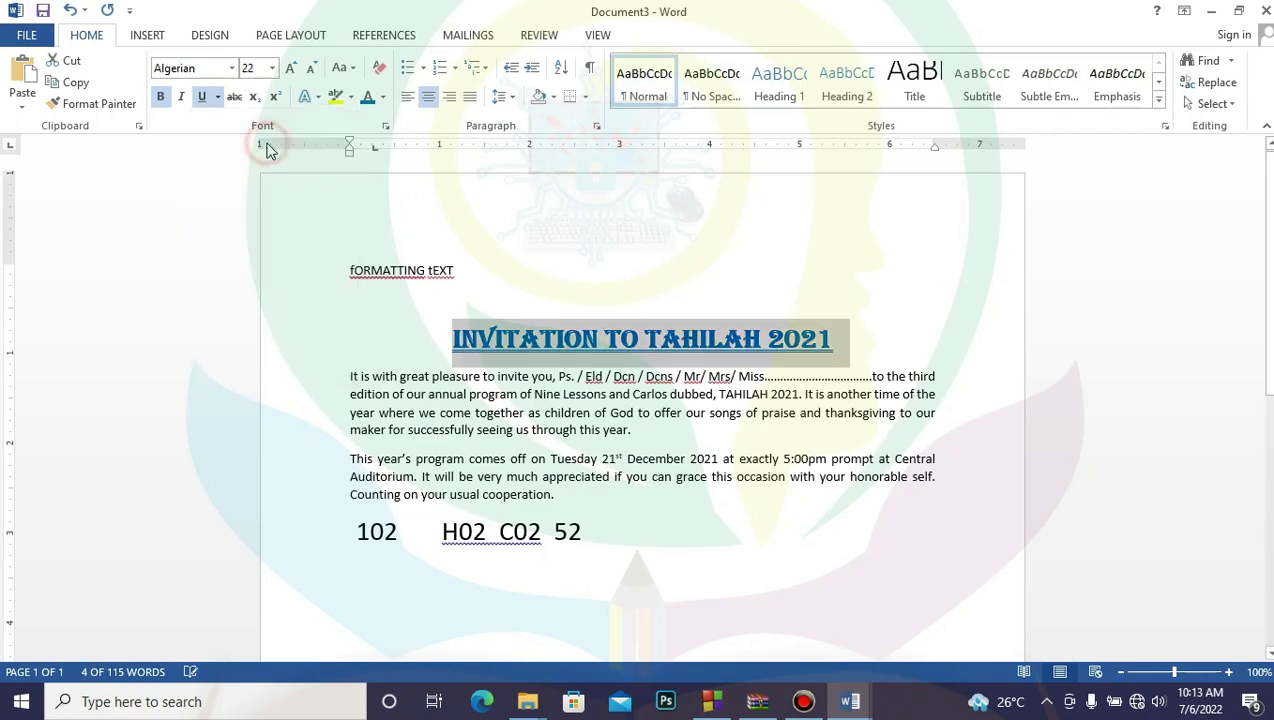
click(218, 100)
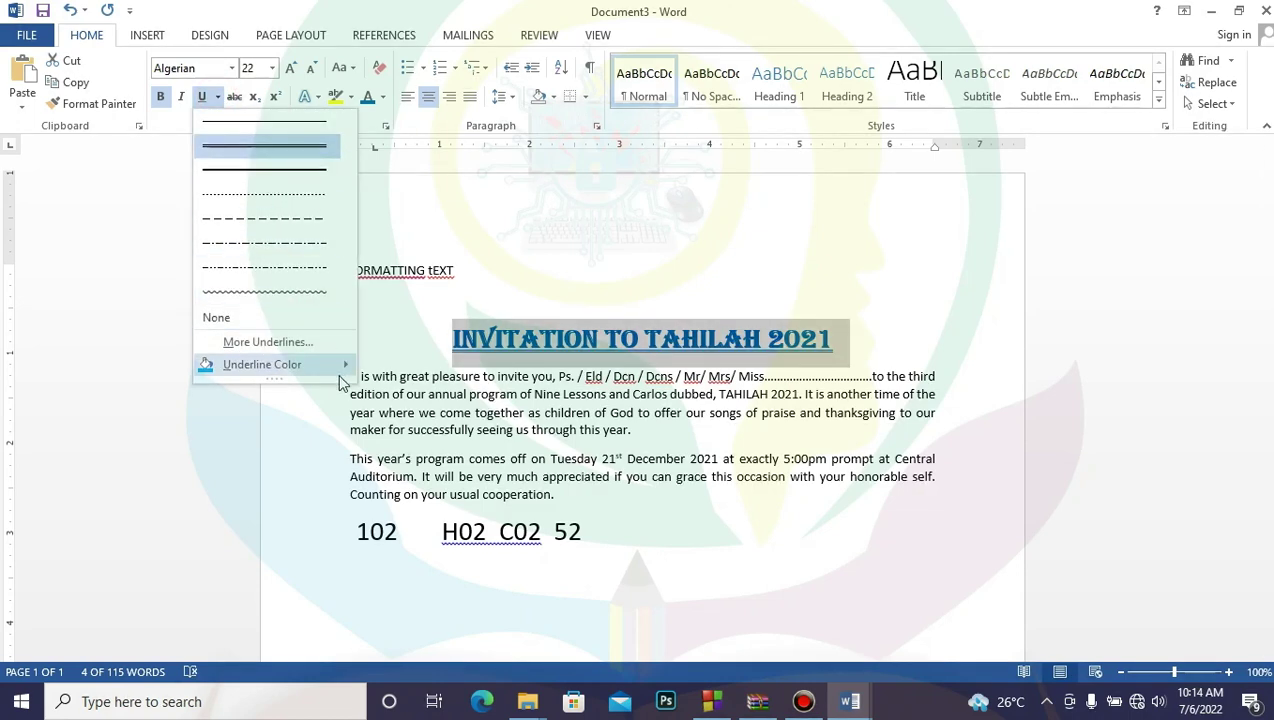
mouse_move(350, 368)
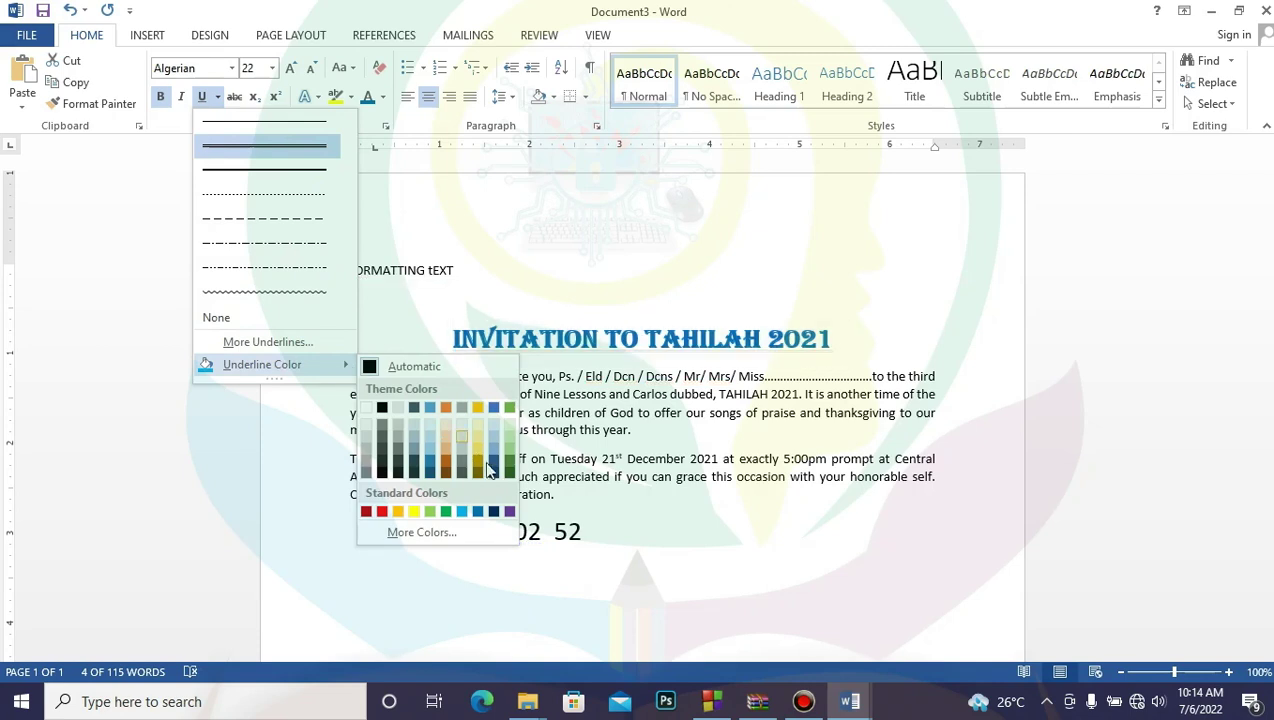
click(510, 512)
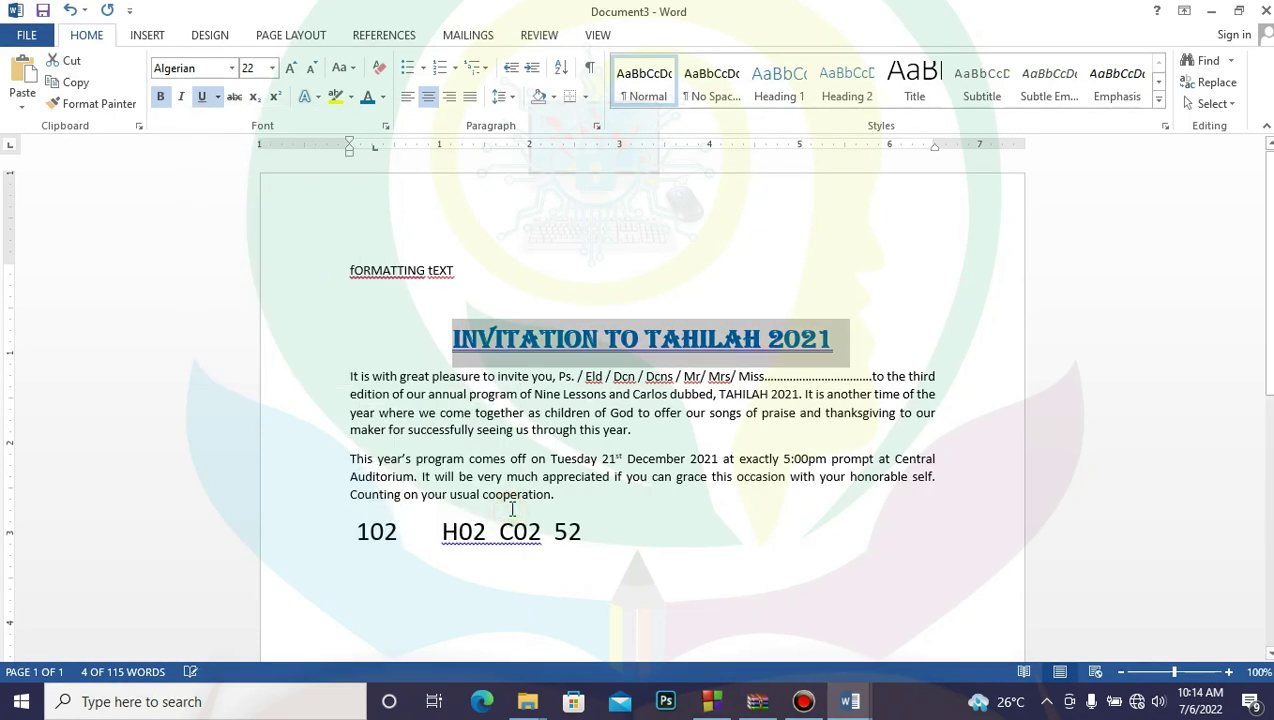
click(886, 334)
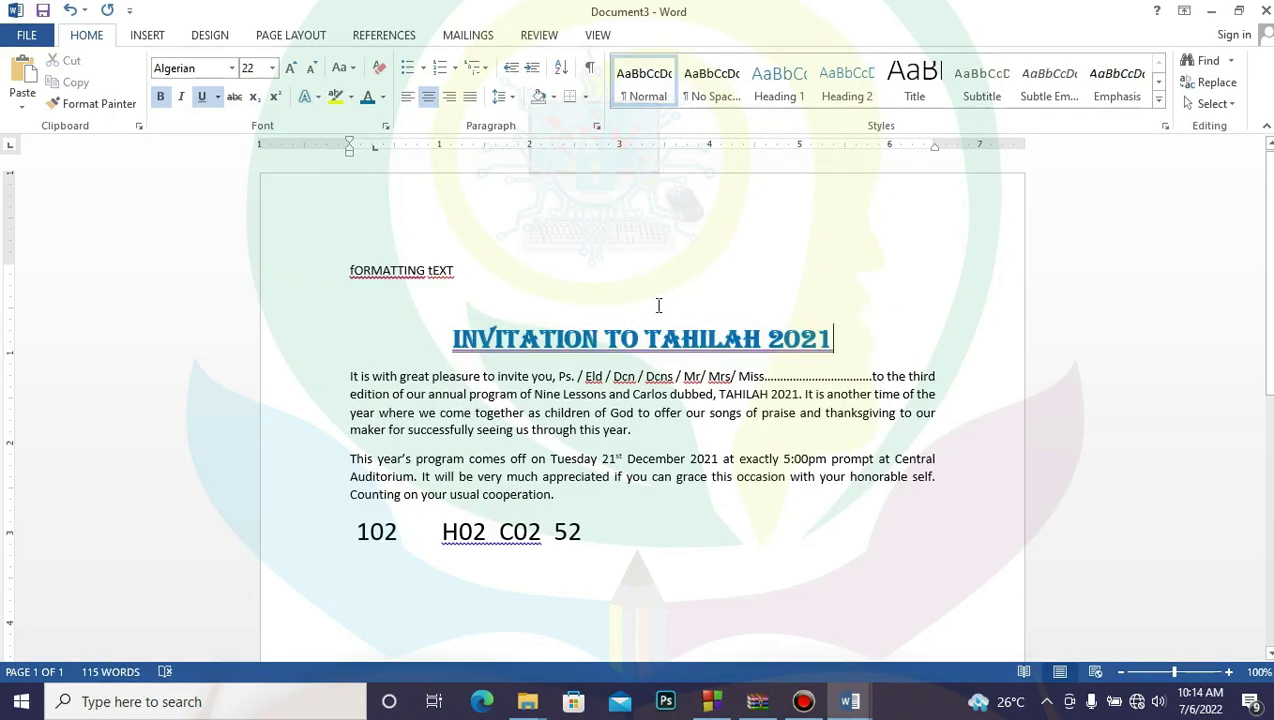
- Change the "fORMATTING tEXT" line above the title to Sentence case
click(464, 276)
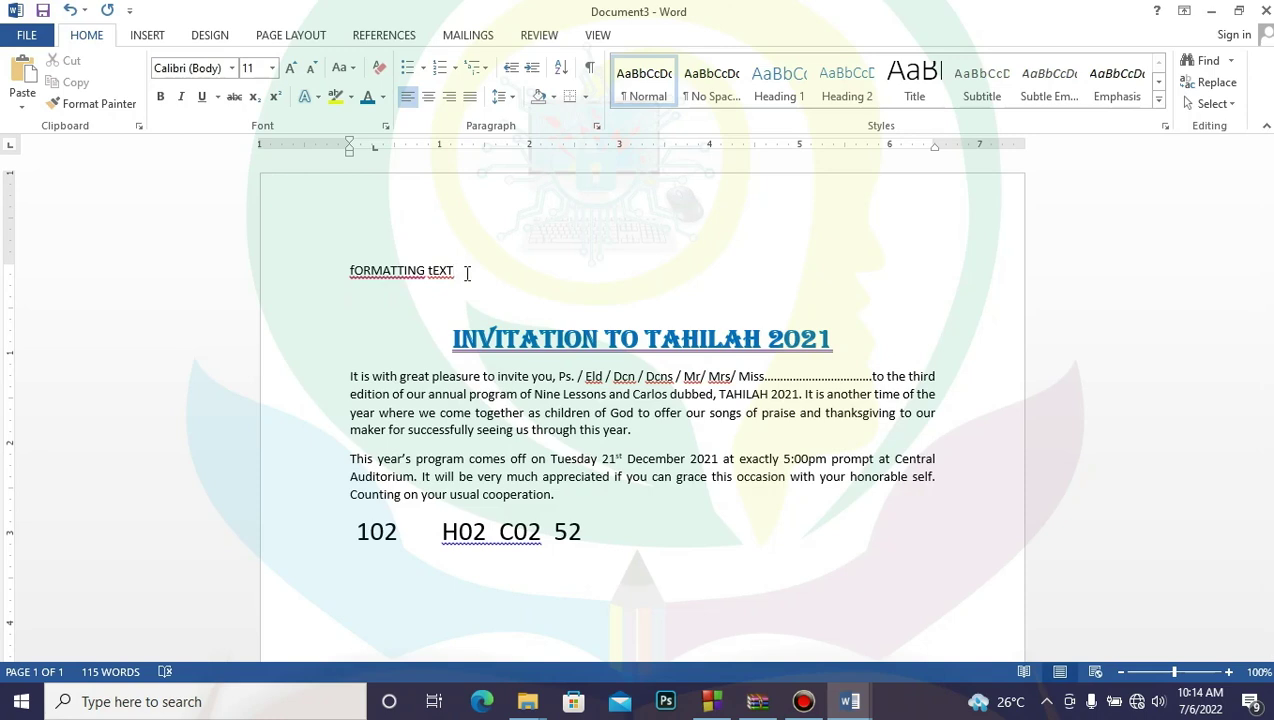
click(347, 271)
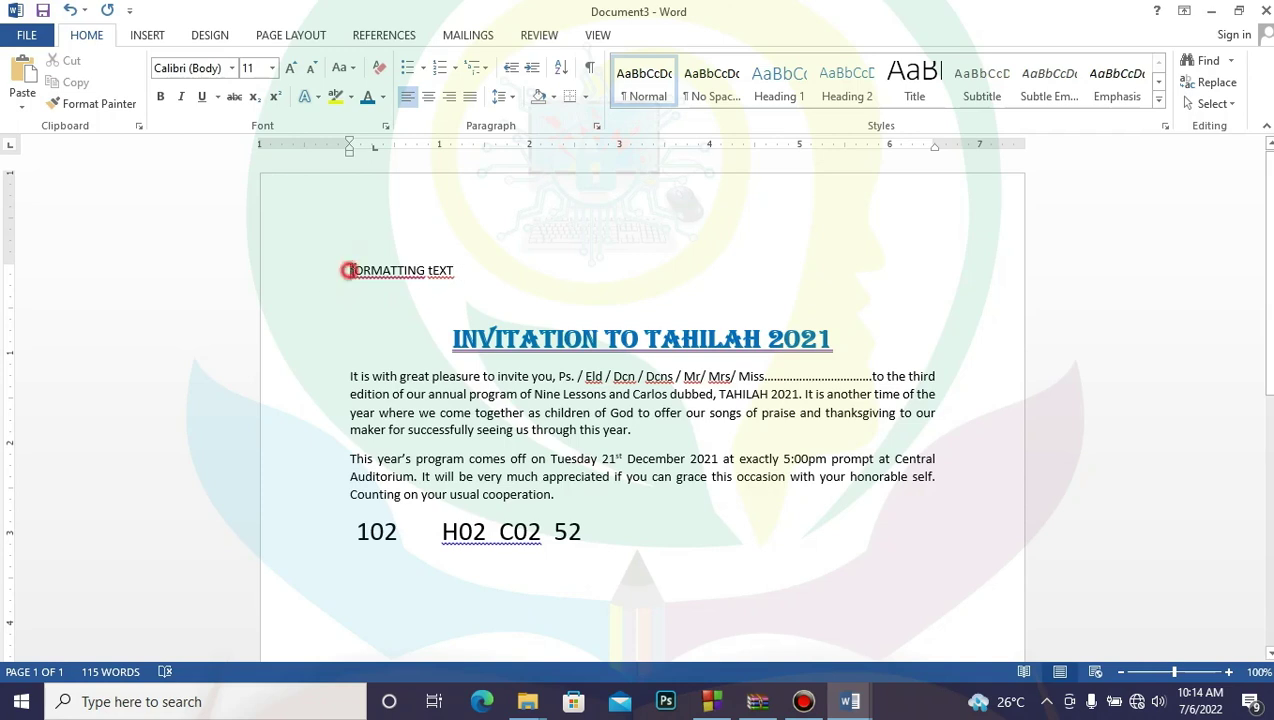
shift+click(487, 271)
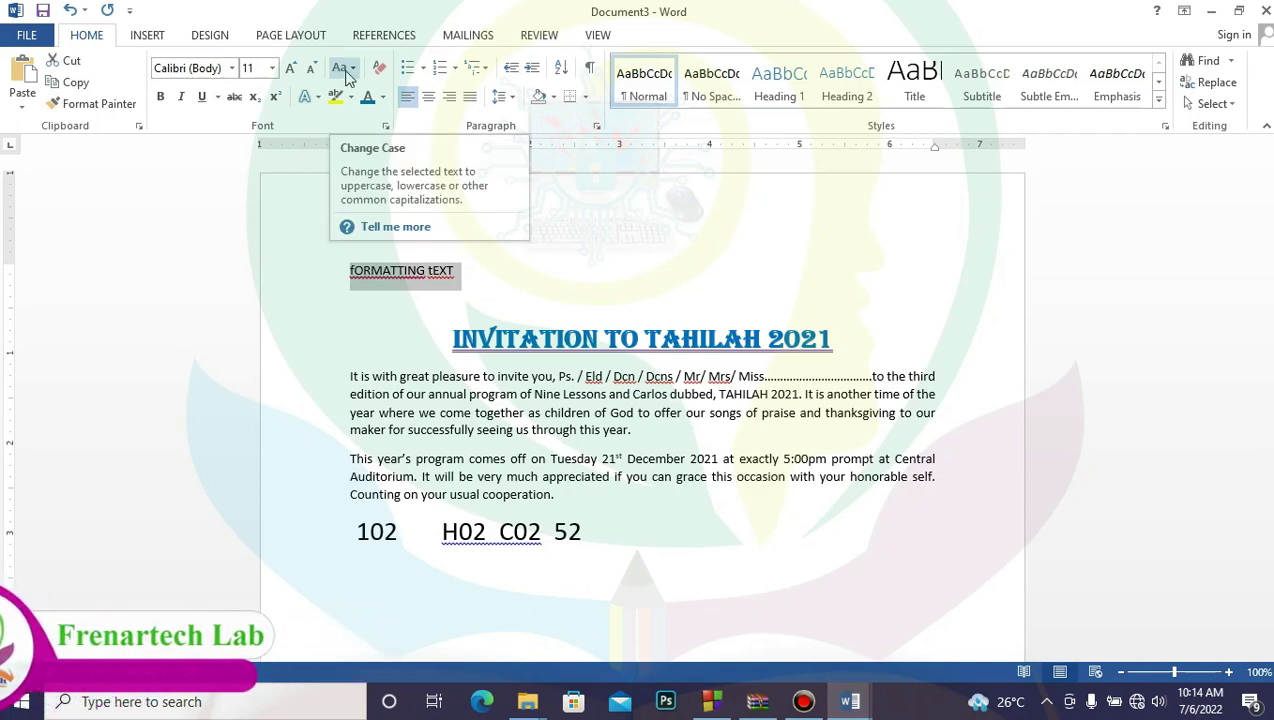
click(354, 68)
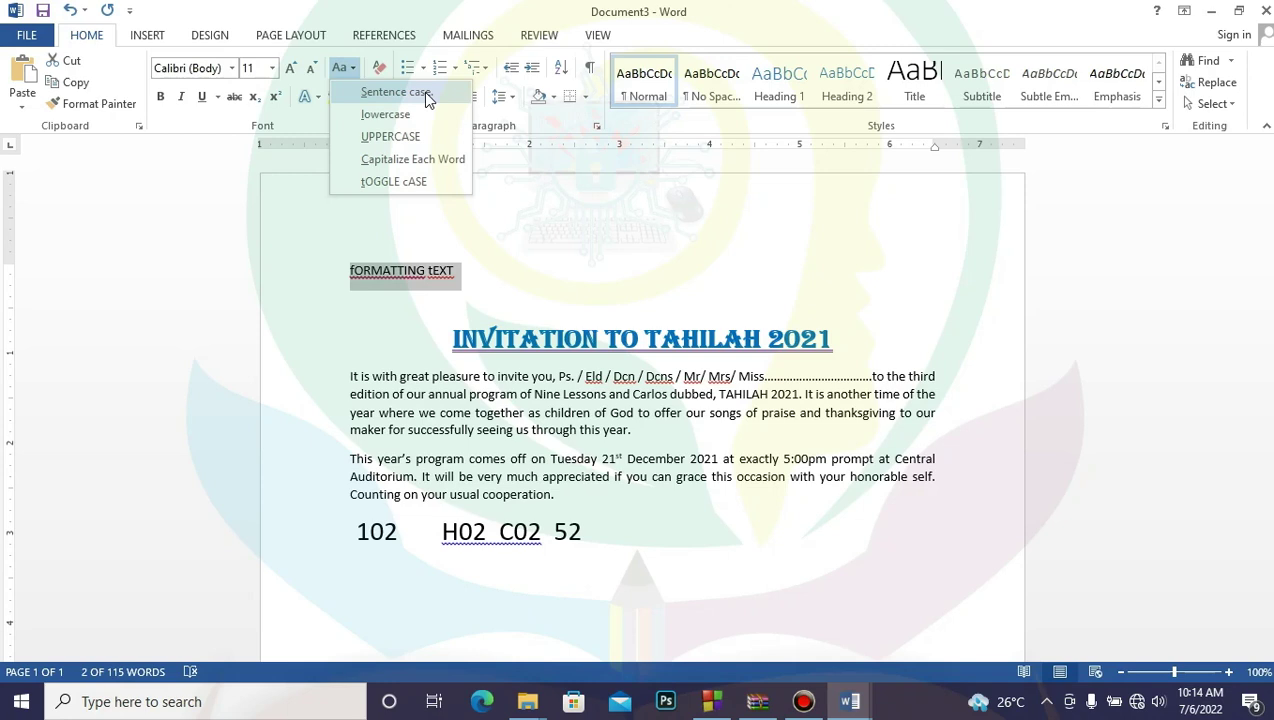
click(423, 92)
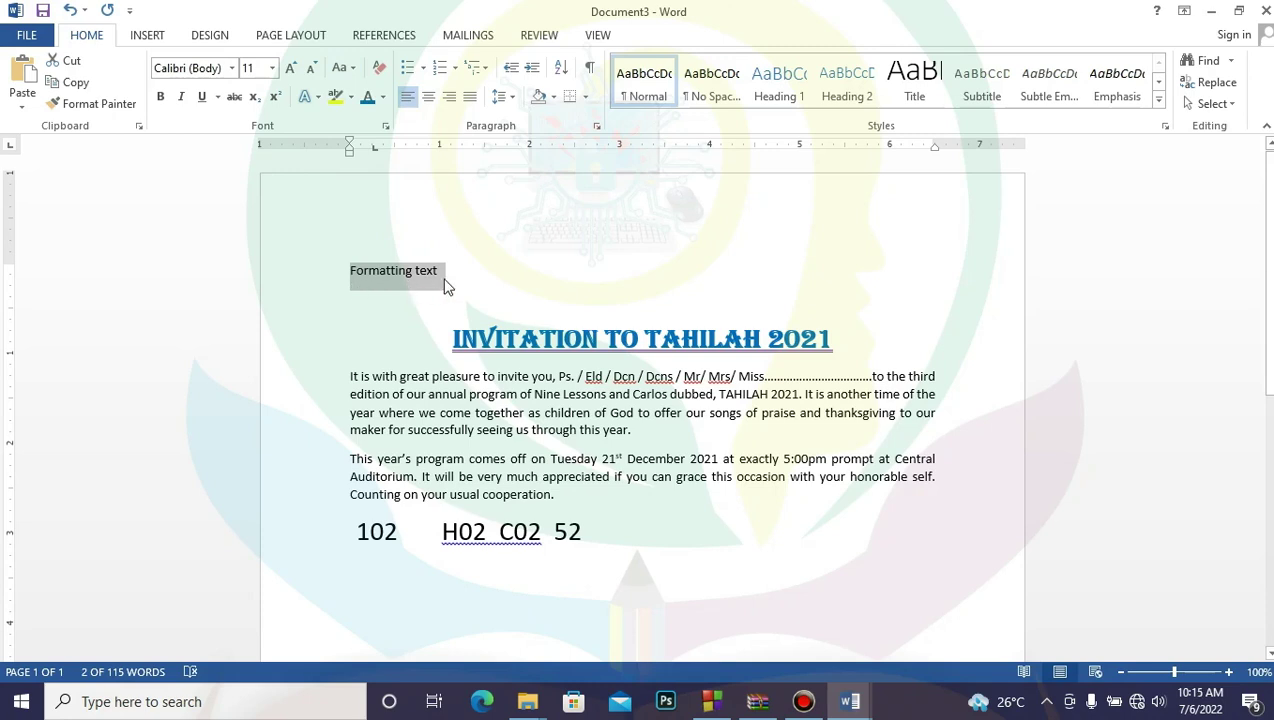
- Change the selected line above the title to lowercase and after that to UPPERCASE
click(352, 72)
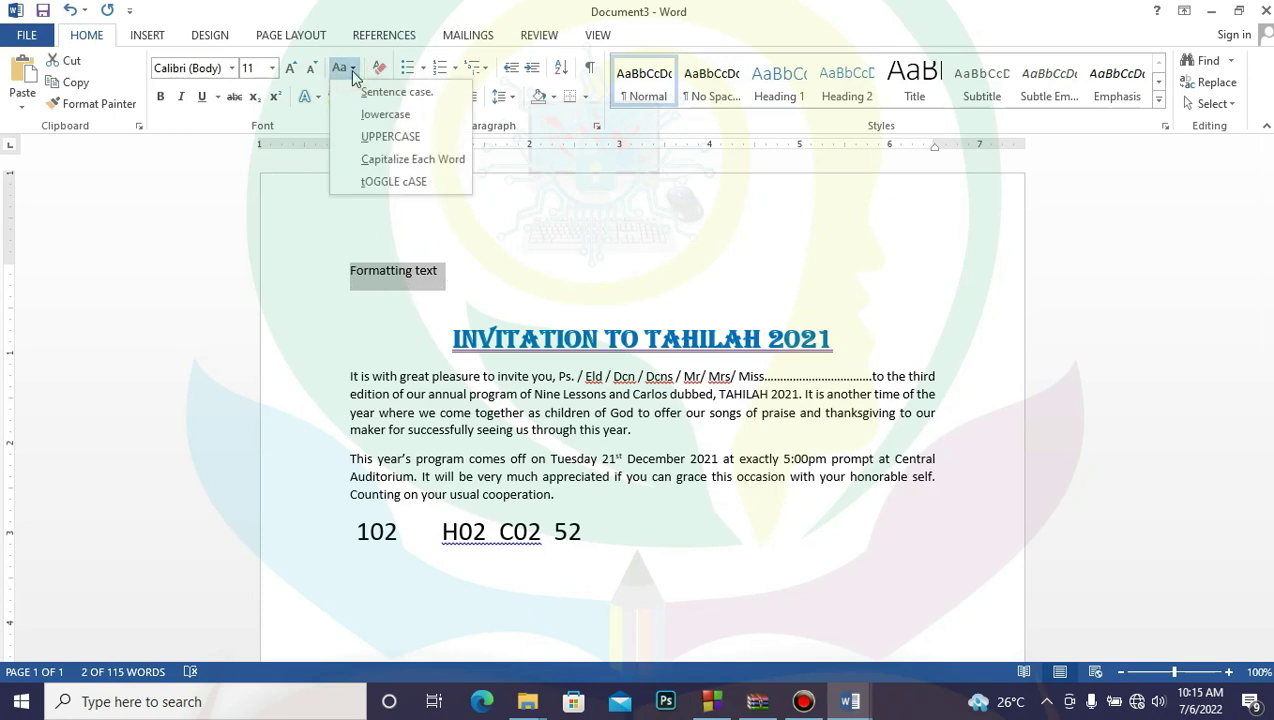
click(399, 118)
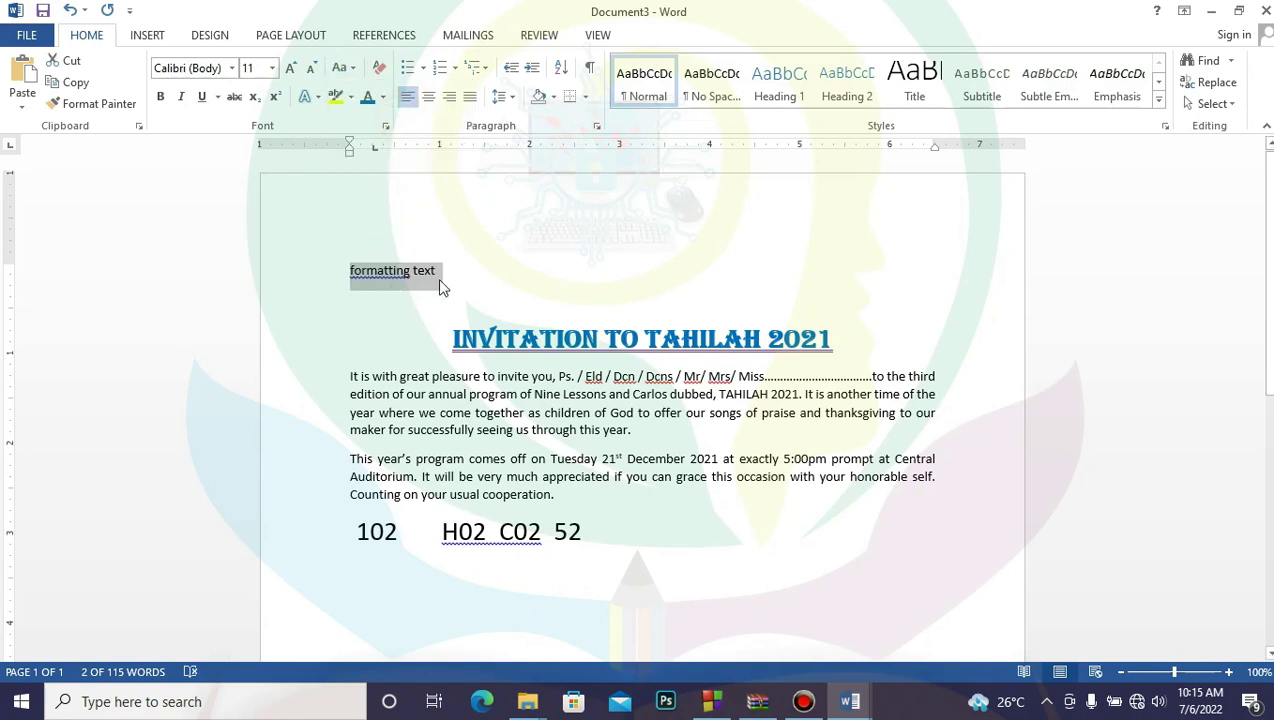
click(352, 70)
click(373, 135)
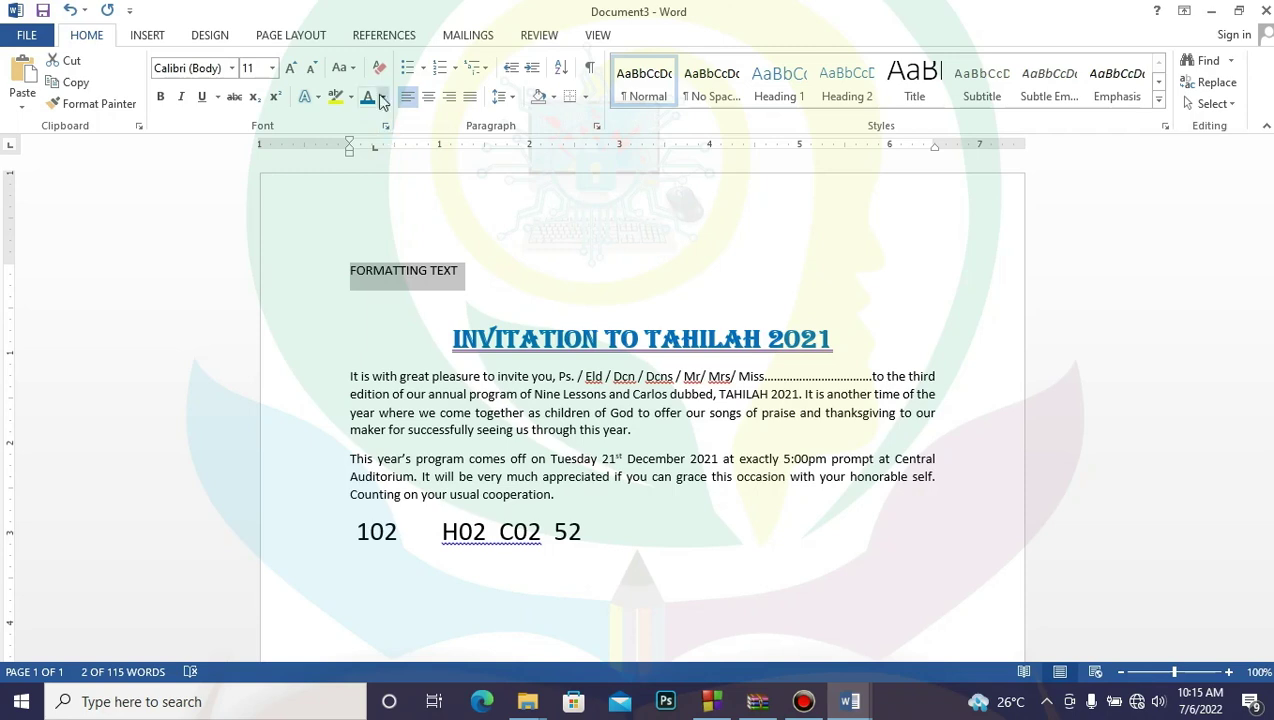
- Apply Capitalize Each Word to the selected line above the title, followed by tOGGLE cASE
click(350, 72)
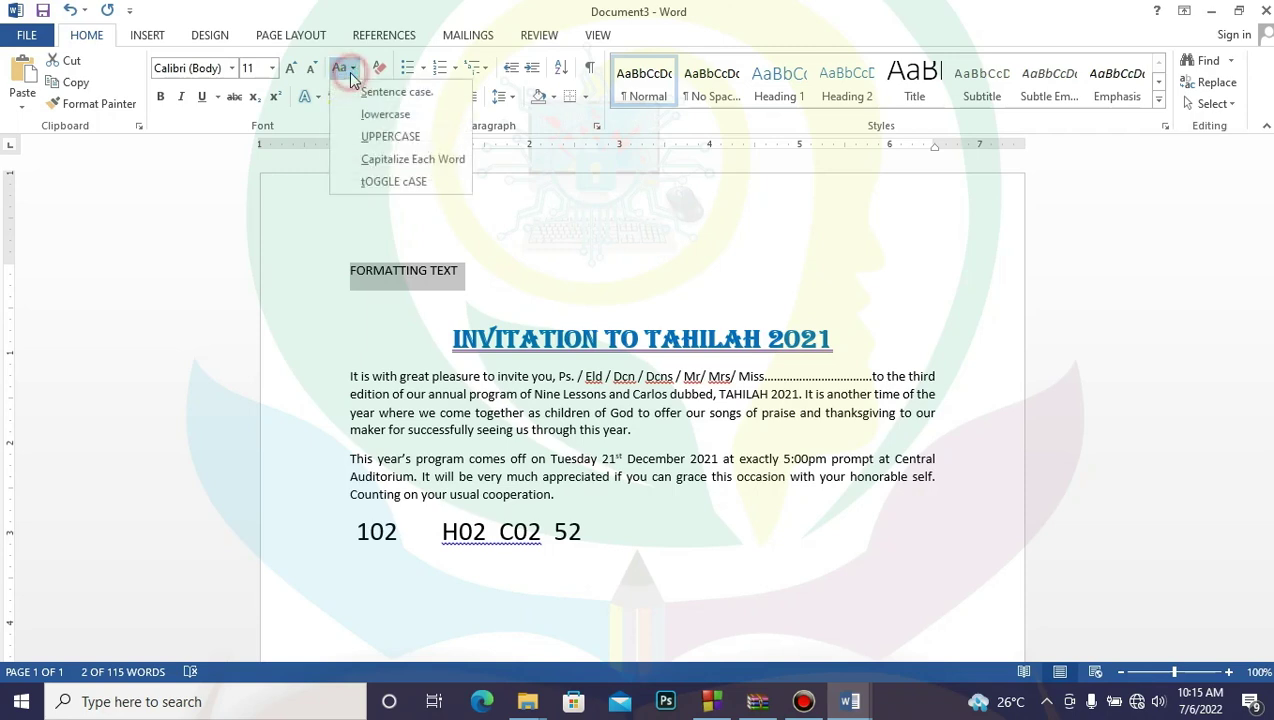
click(414, 160)
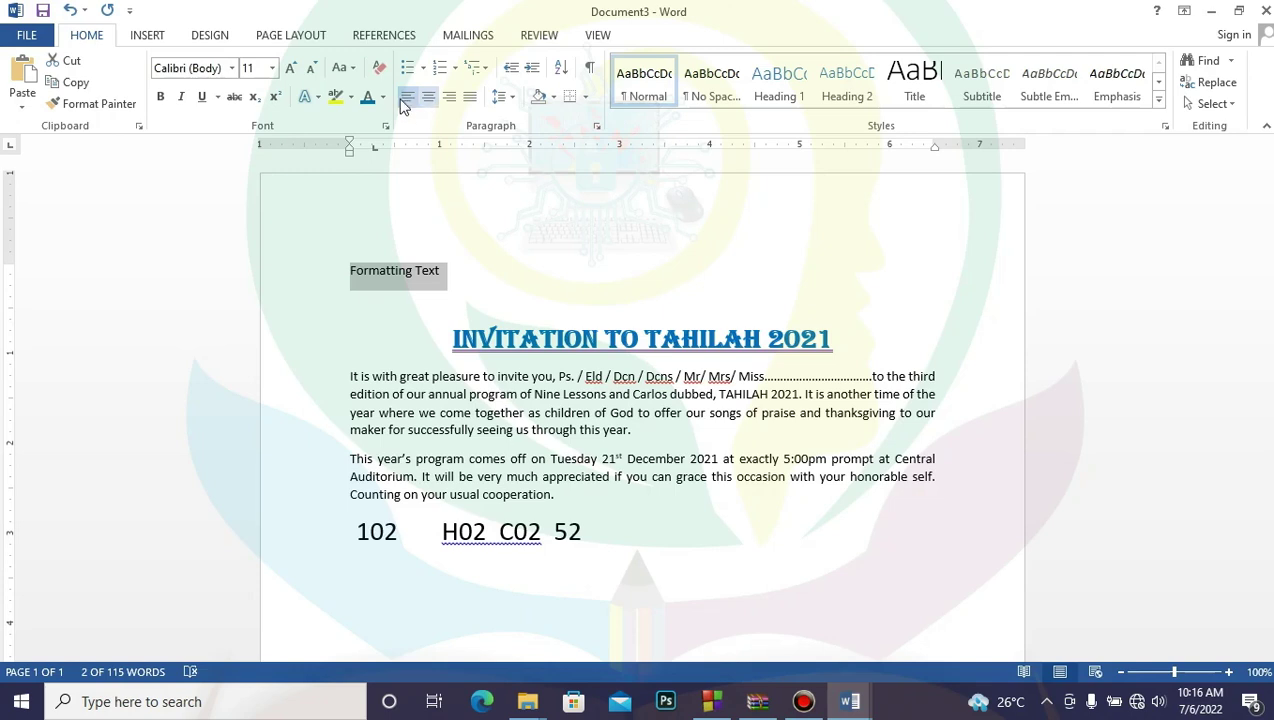
click(342, 68)
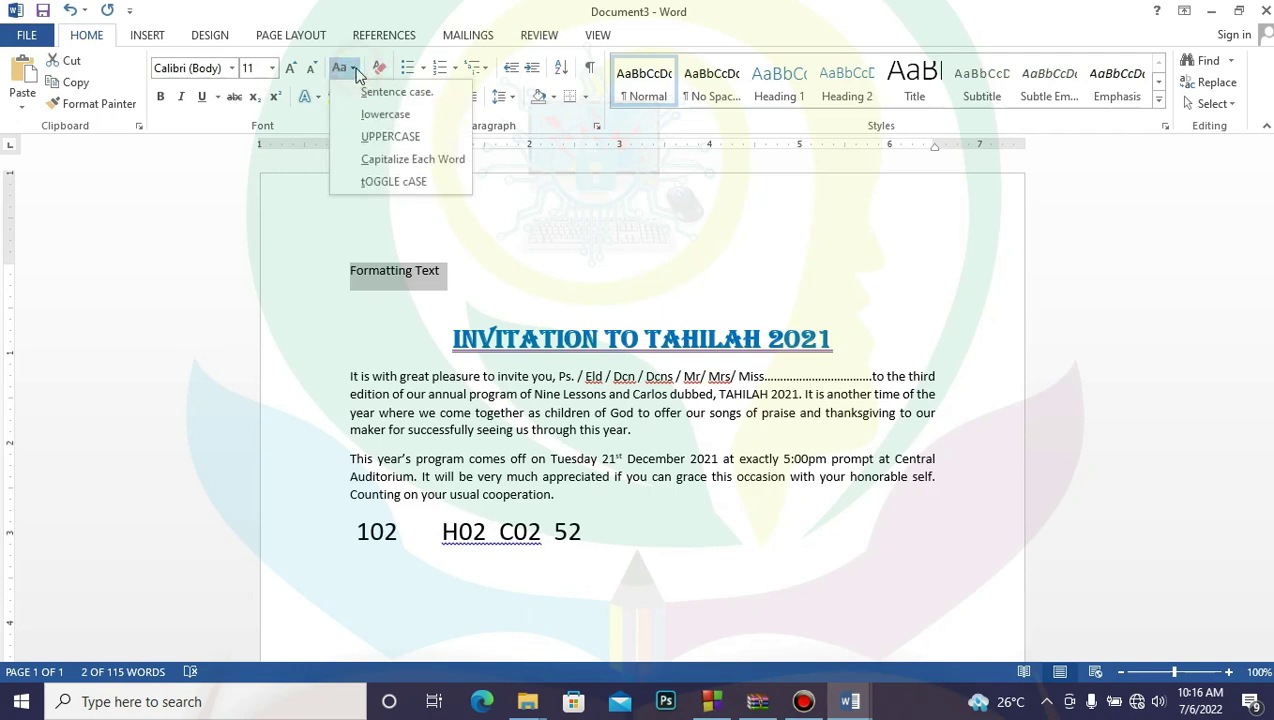
click(405, 184)
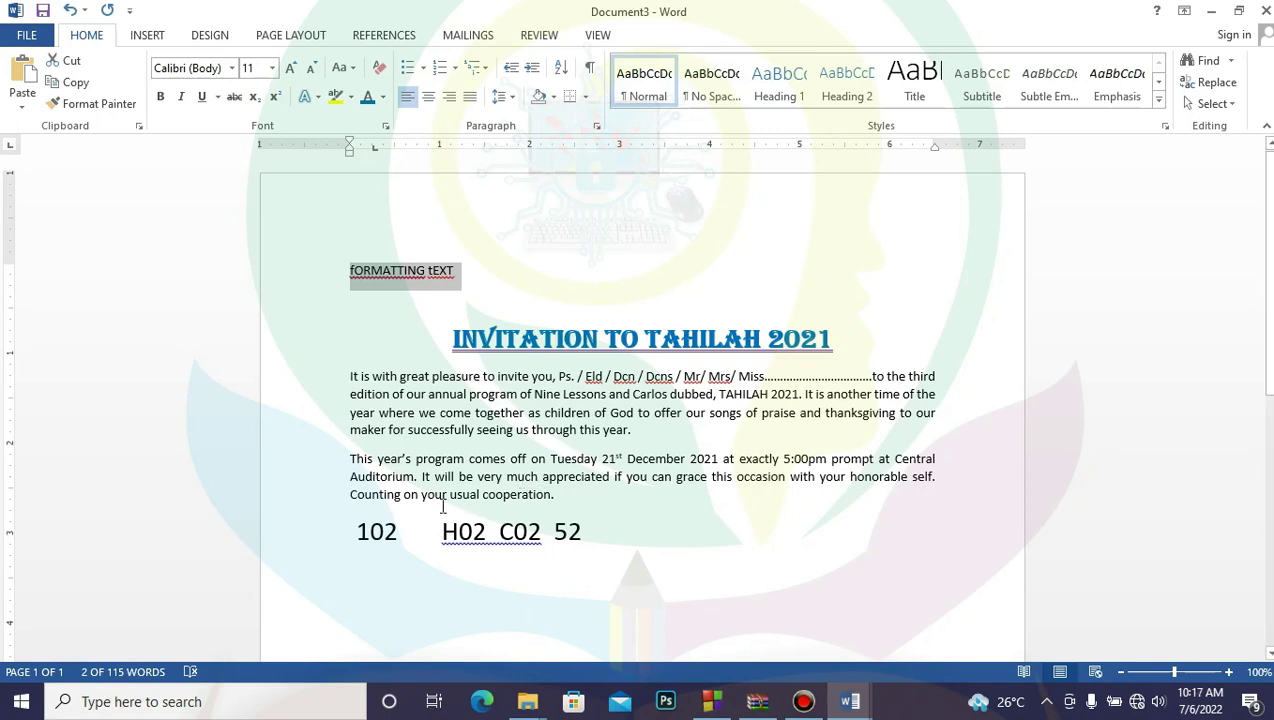
- Format the 2 in "102" below the paragraphs as subscript
click(385, 531)
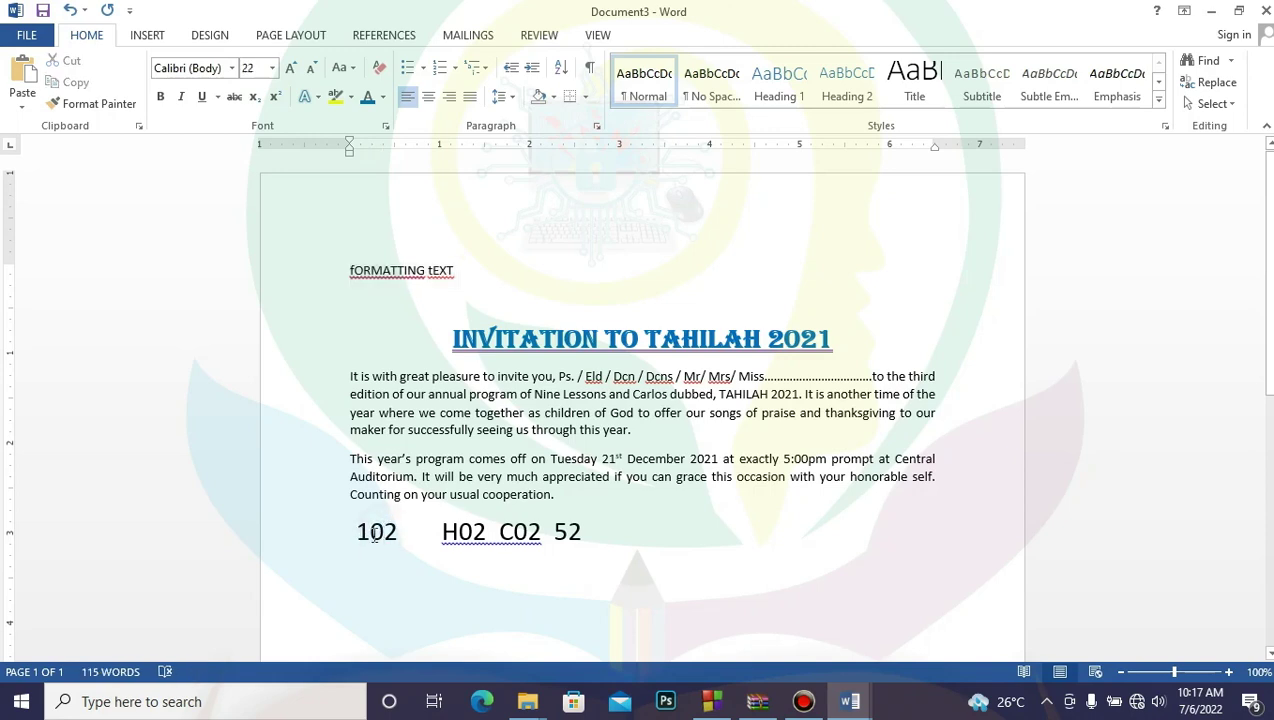
drag(383, 531, 403, 533)
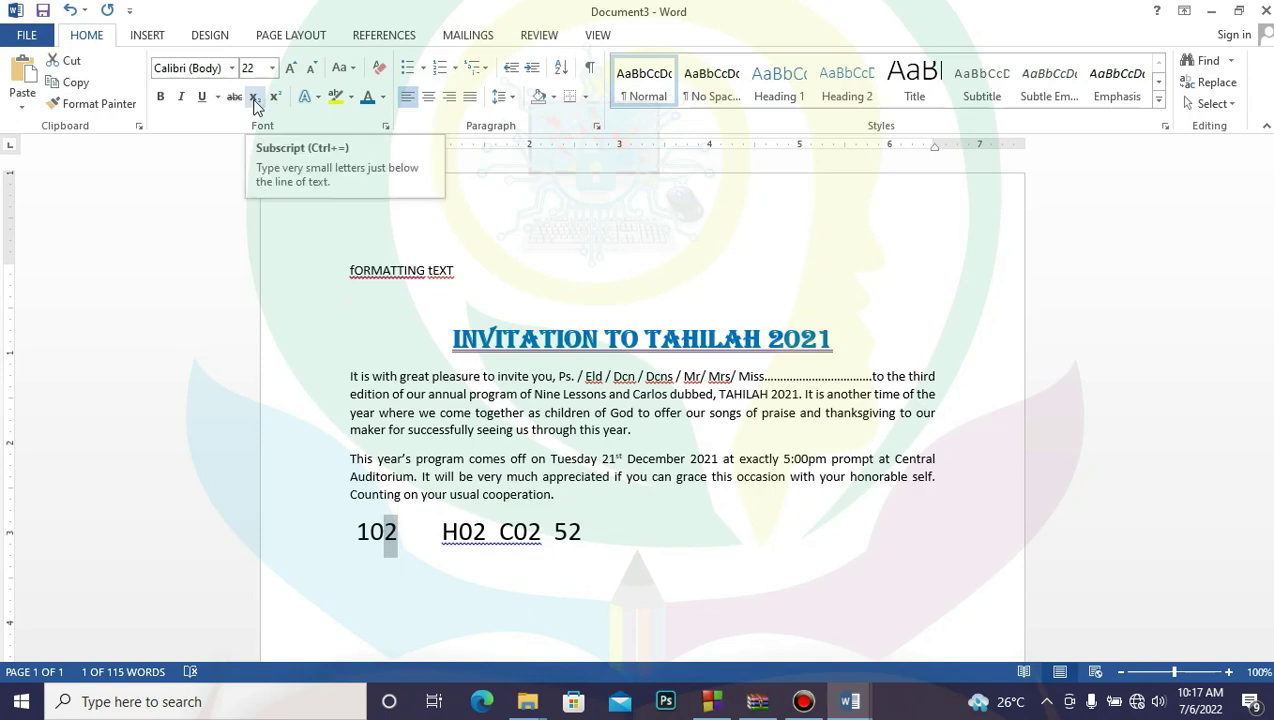
click(254, 100)
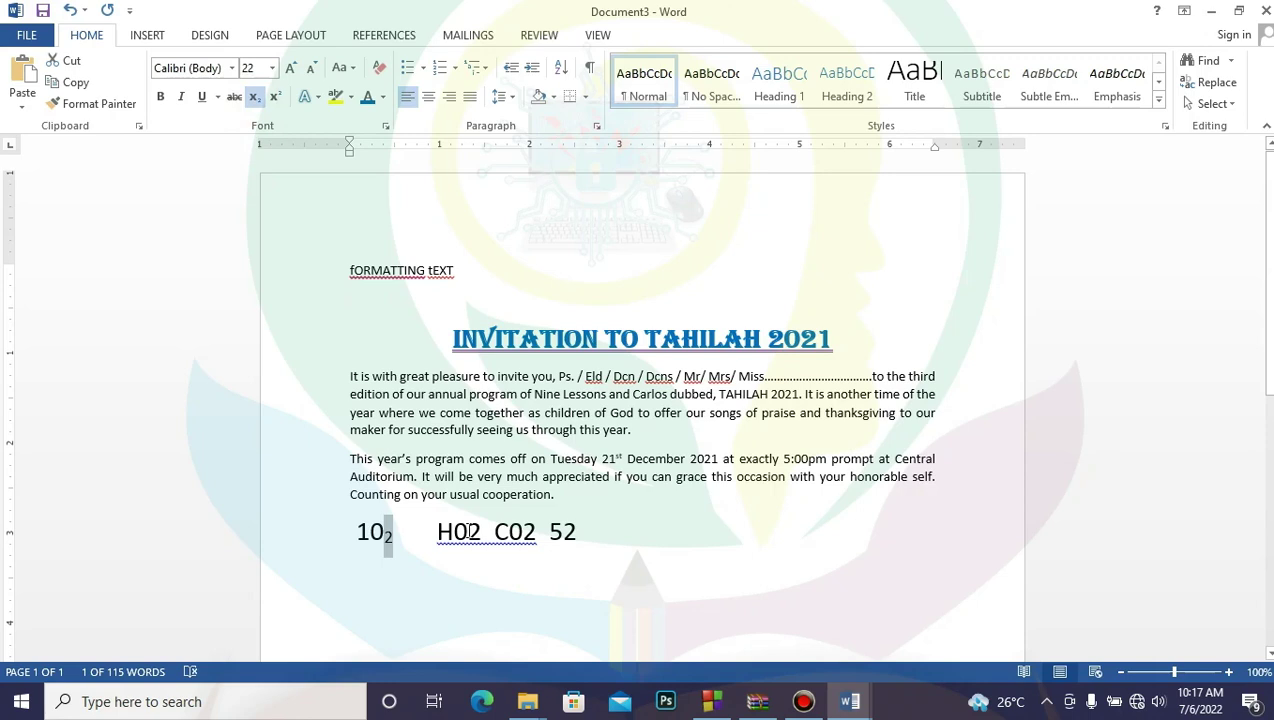
- Correct "H02" to "H20" and format its 2 as subscript
double_click(470, 531)
click(468, 531)
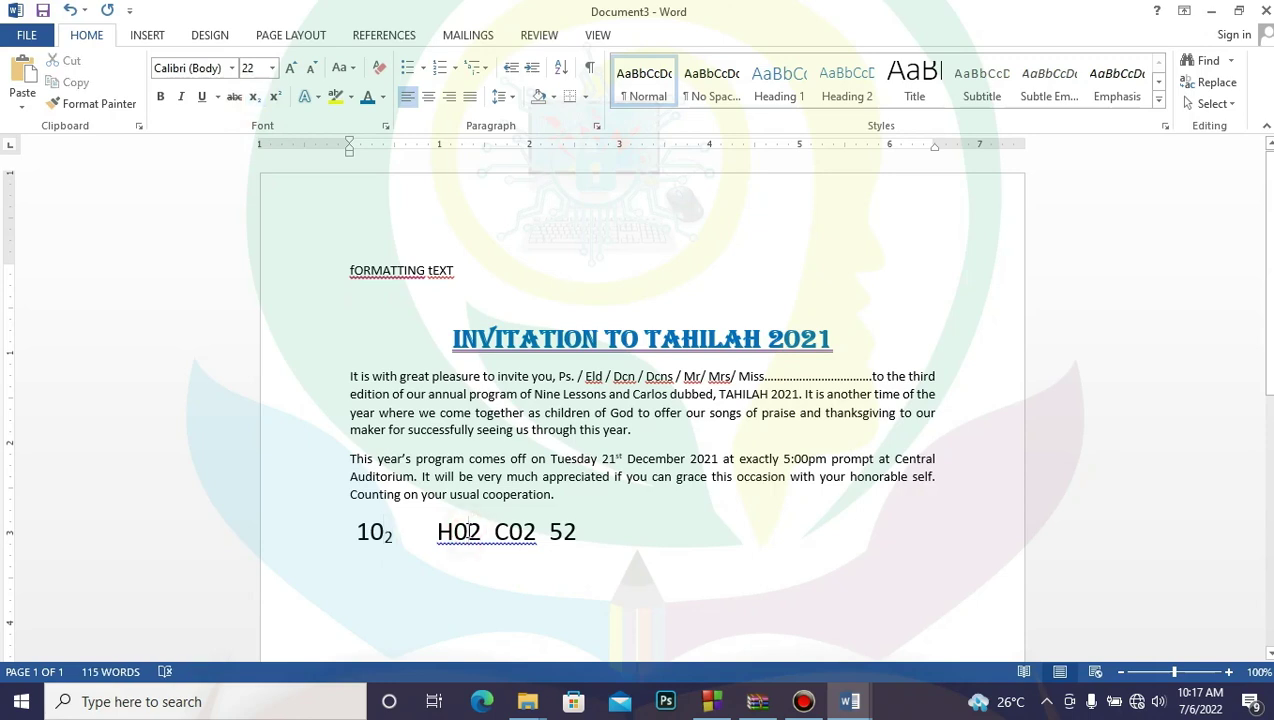
key(BackSpace)
click(467, 531)
text(0)
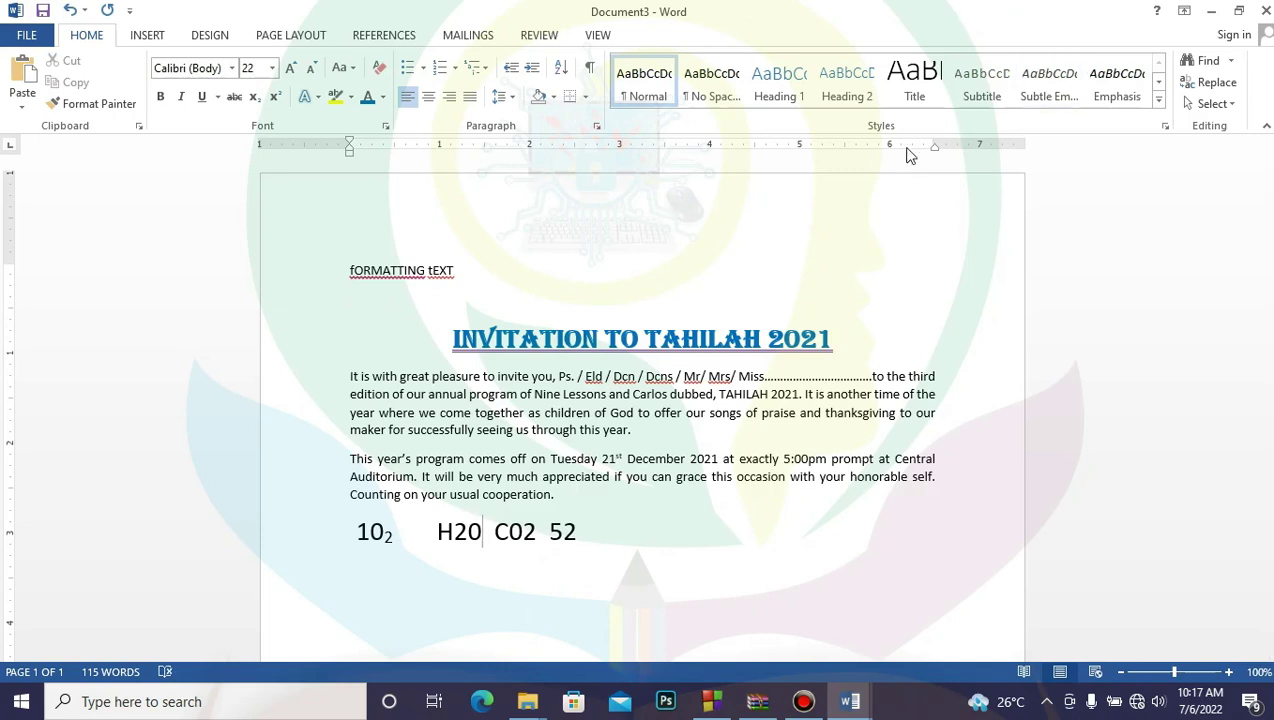
drag(468, 531, 458, 540)
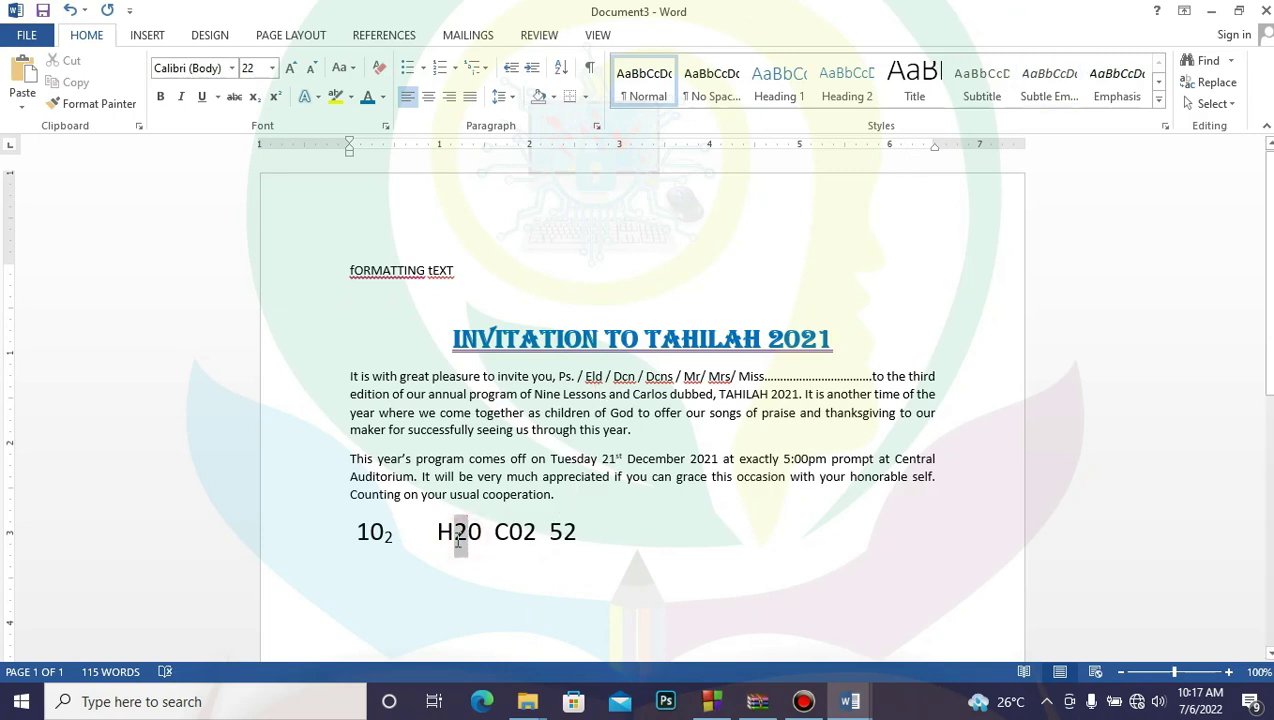
click(252, 100)
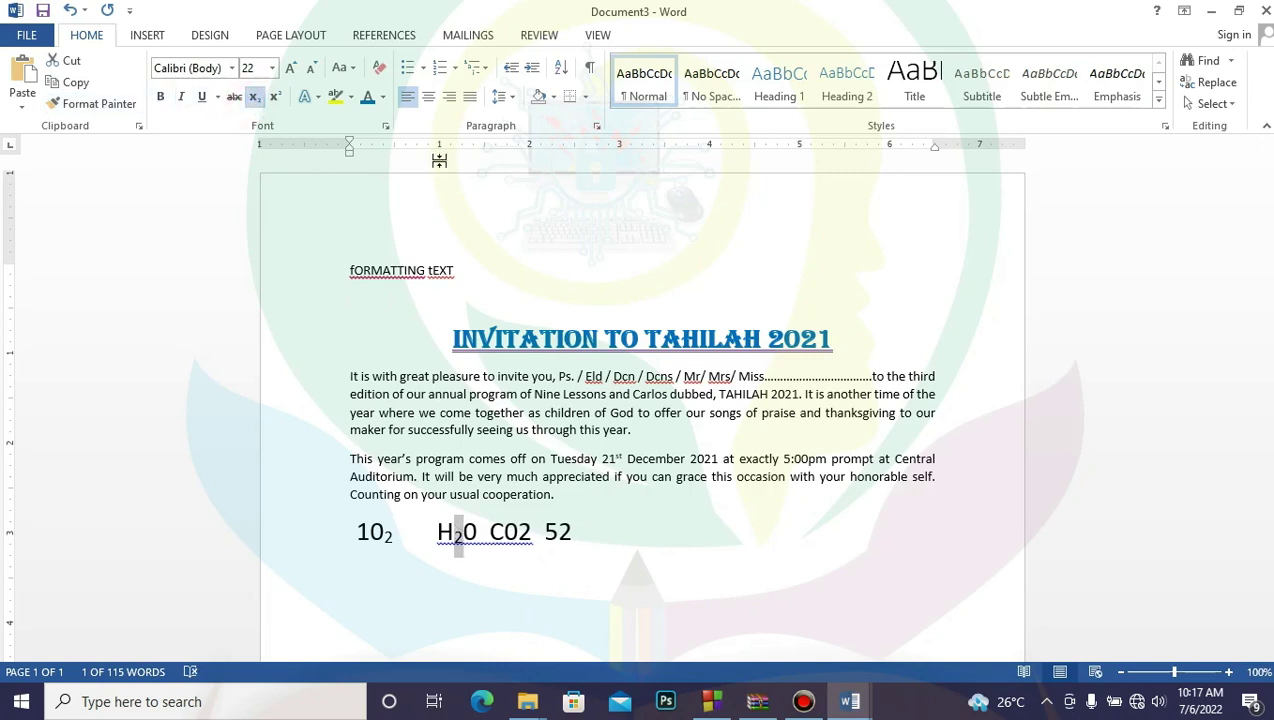
- Format the 2 in "C02" as subscript
click(520, 538)
drag(518, 533, 530, 538)
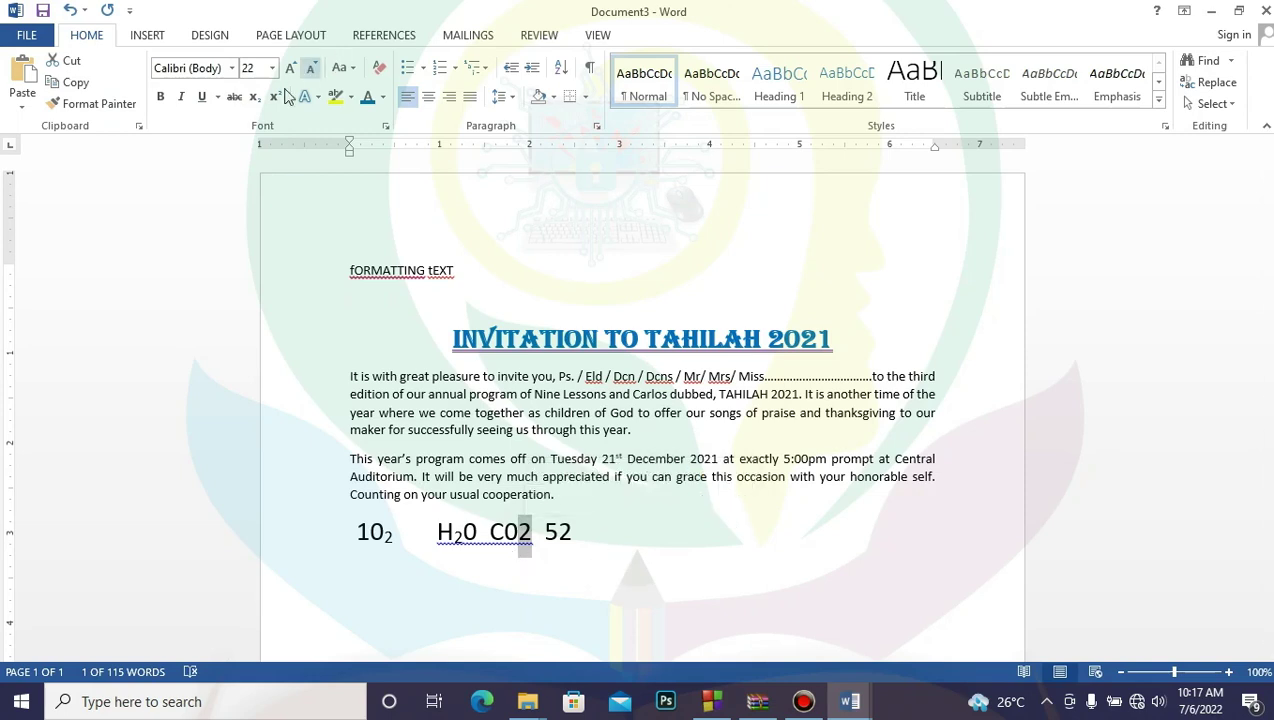
click(254, 98)
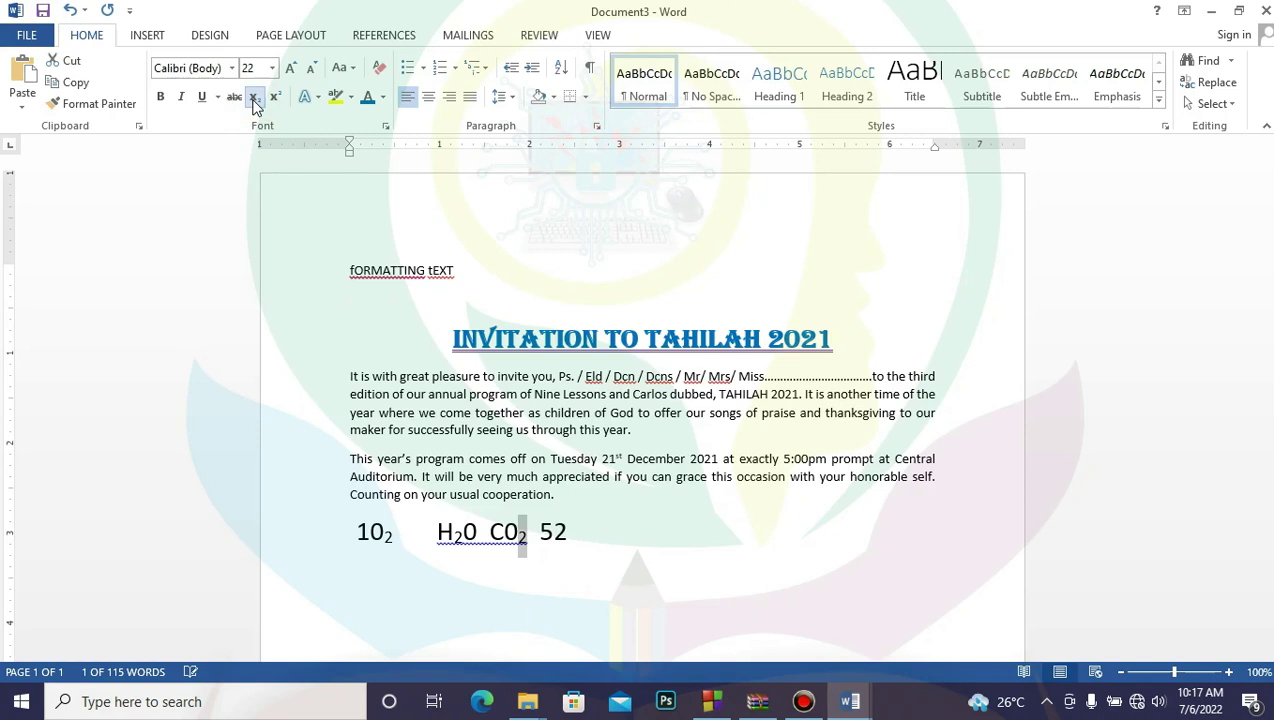
- Format the 2 in "52" as superscript
double_click(556, 531)
click(561, 531)
drag(553, 531, 577, 531)
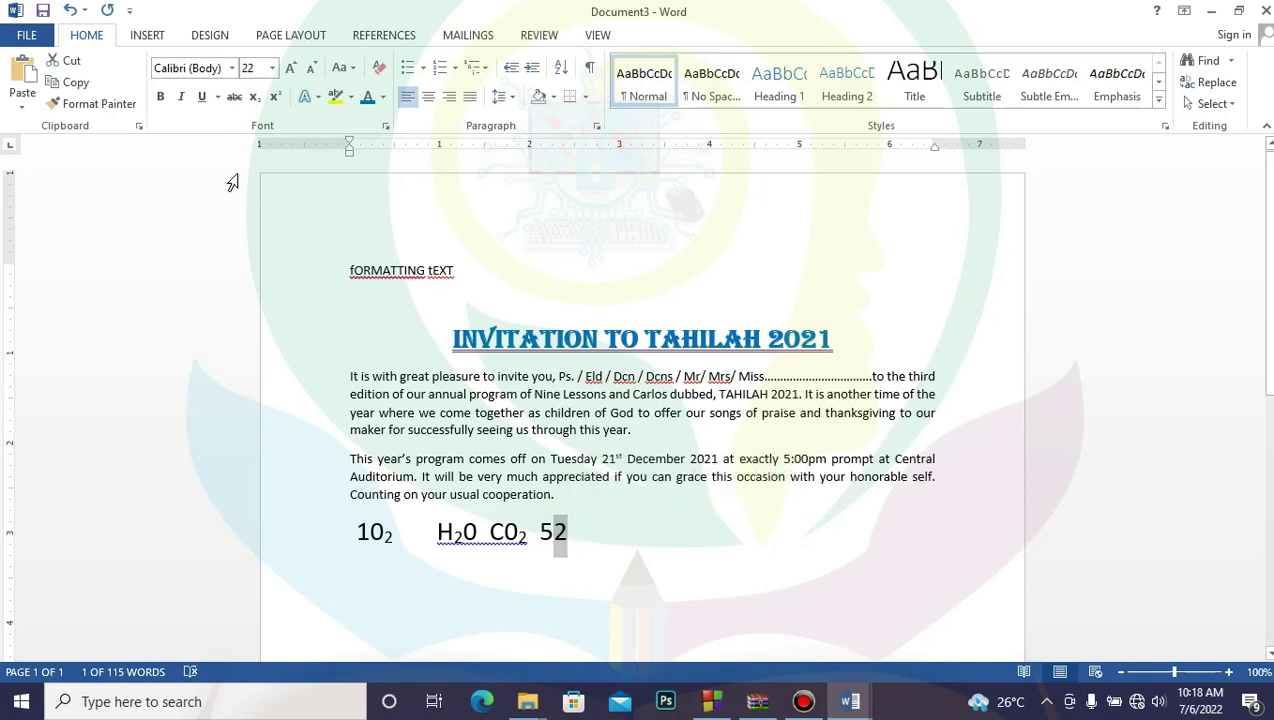
click(276, 101)
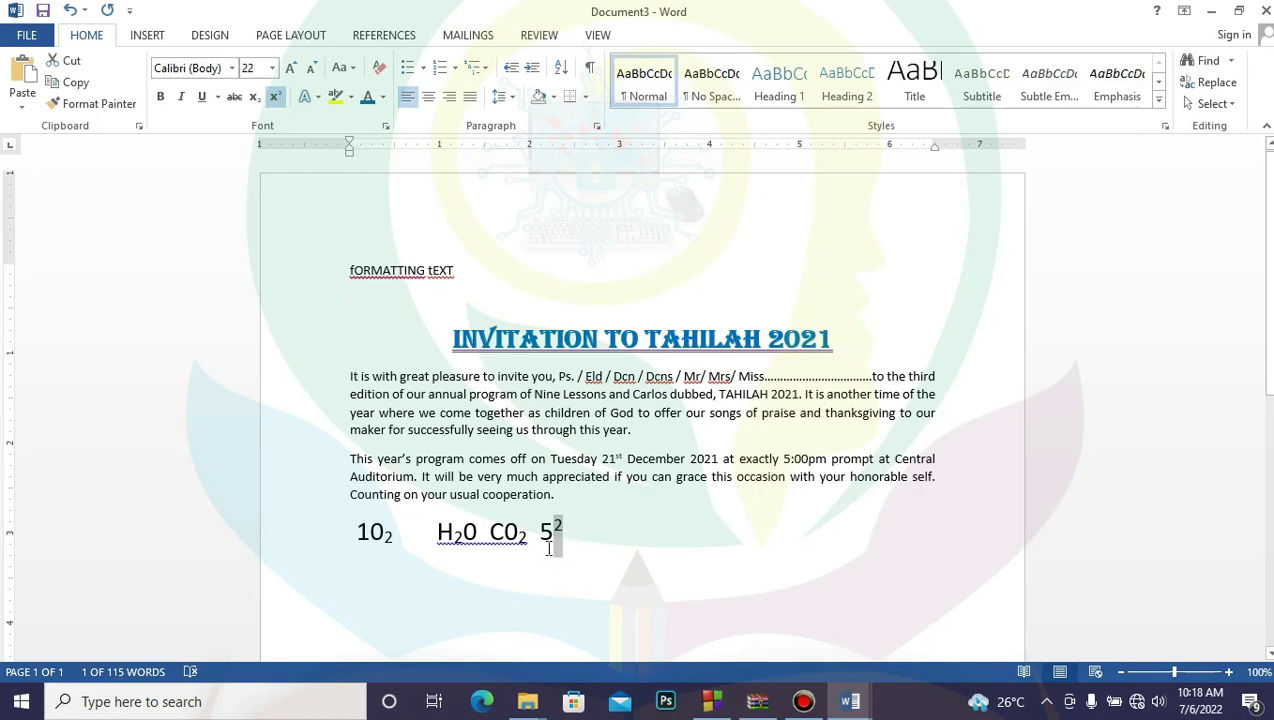
- Remove the superscript from the 2 in "52" and the subscript from the 2 in "C02"
click(275, 105)
click(524, 540)
click(254, 96)
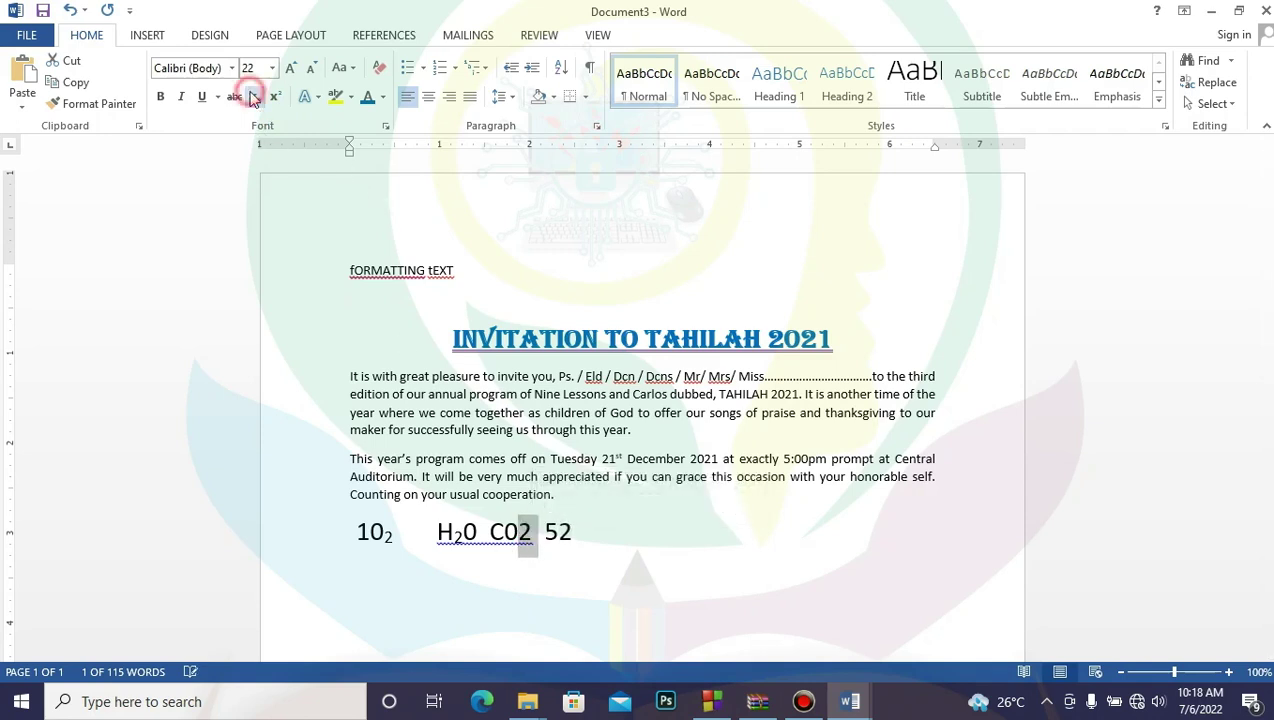
- Remove the subscript from the 2 in "H20" and from the 2 in "102"
drag(463, 538, 452, 538)
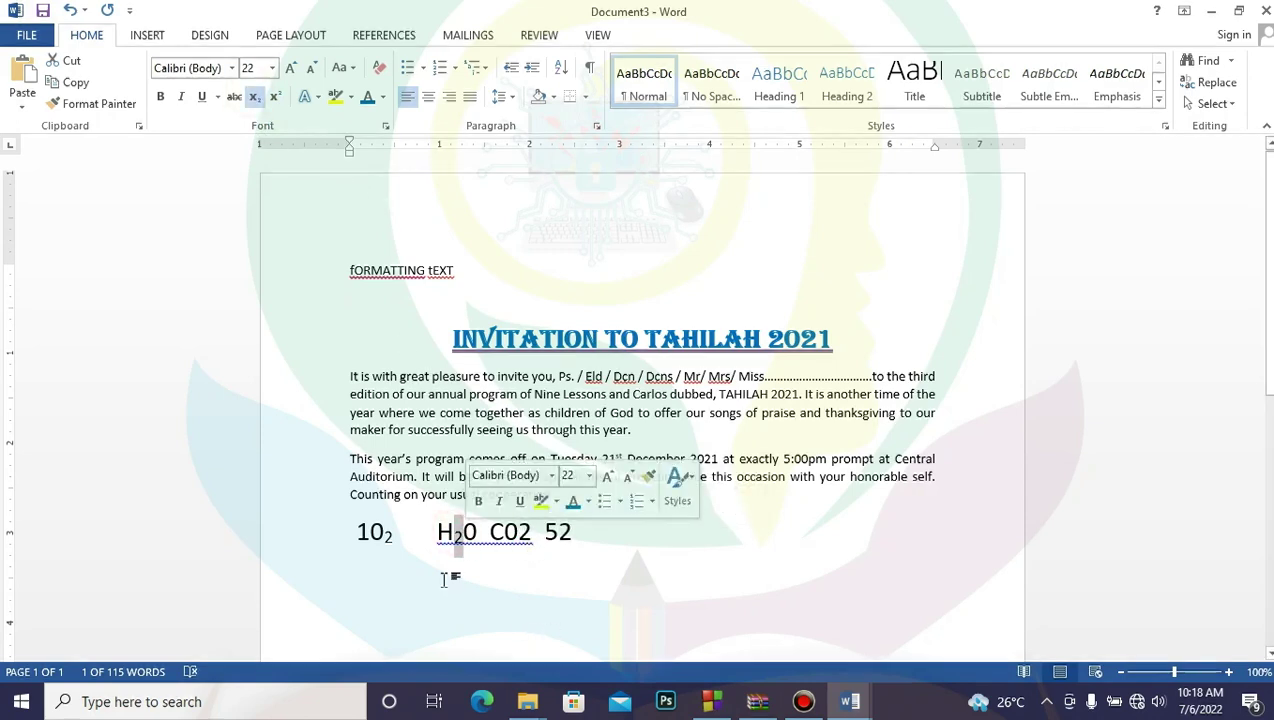
click(254, 96)
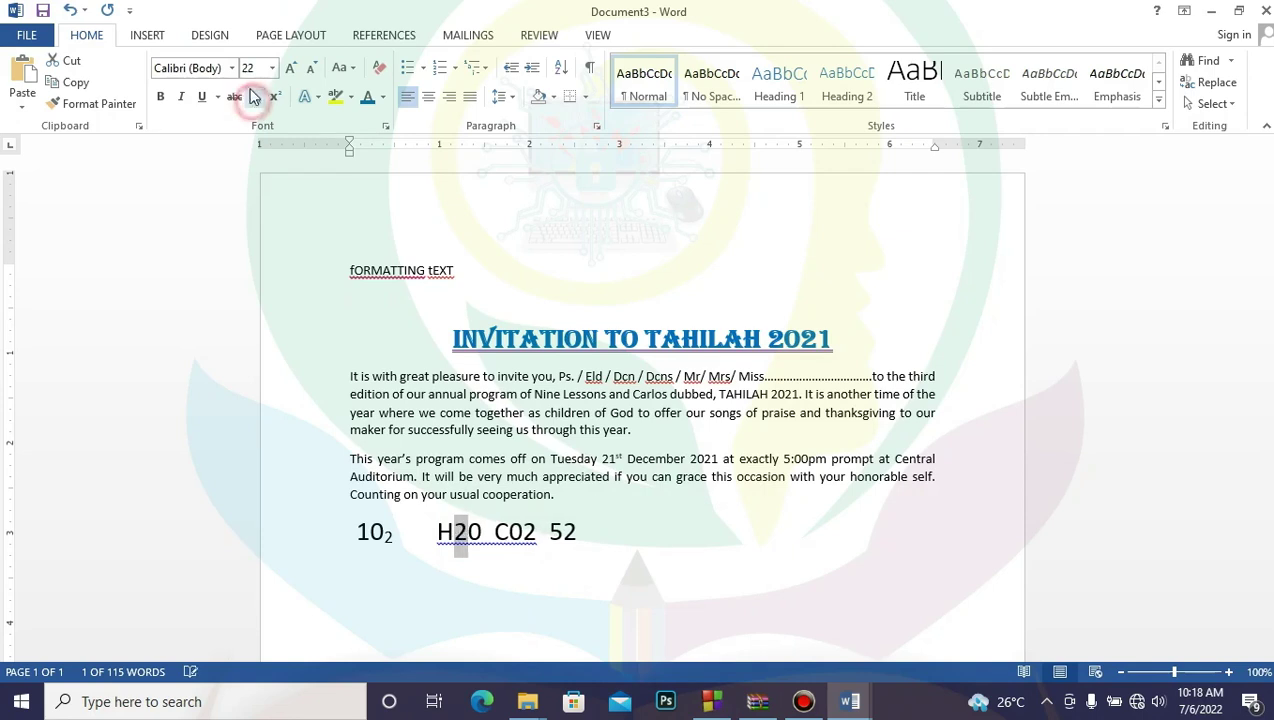
drag(384, 538, 399, 538)
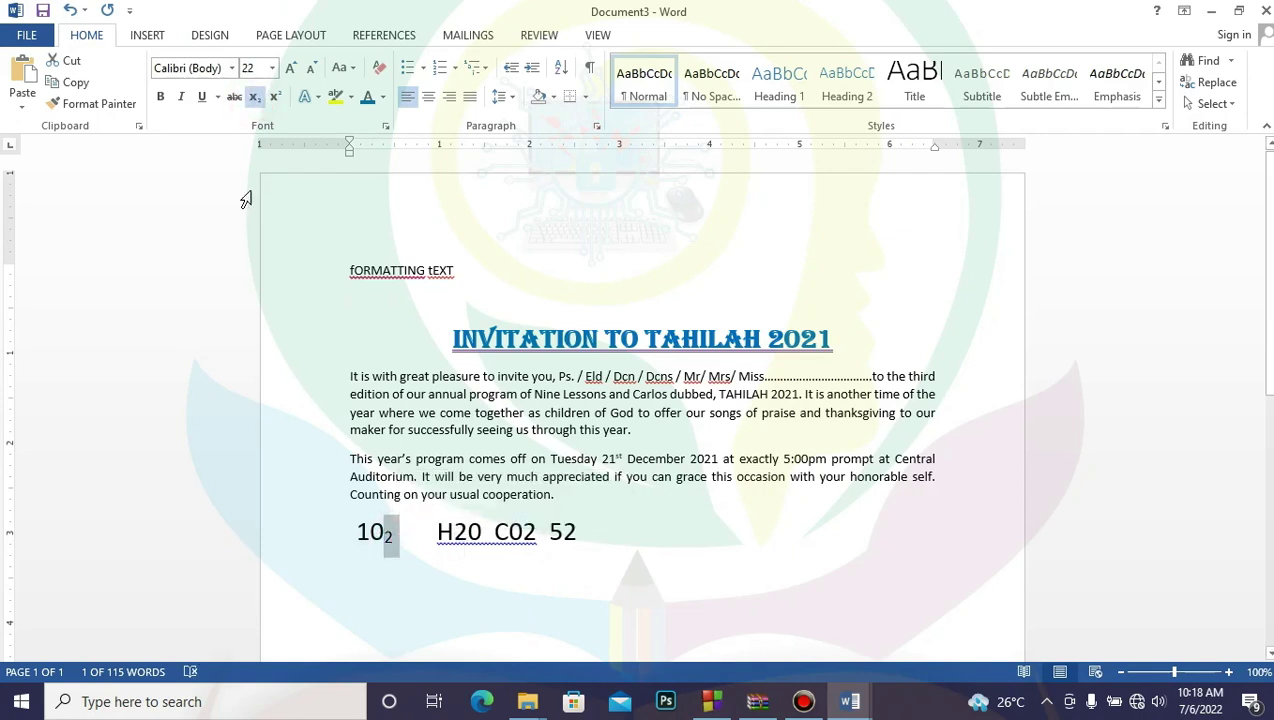
click(252, 96)
click(530, 605)
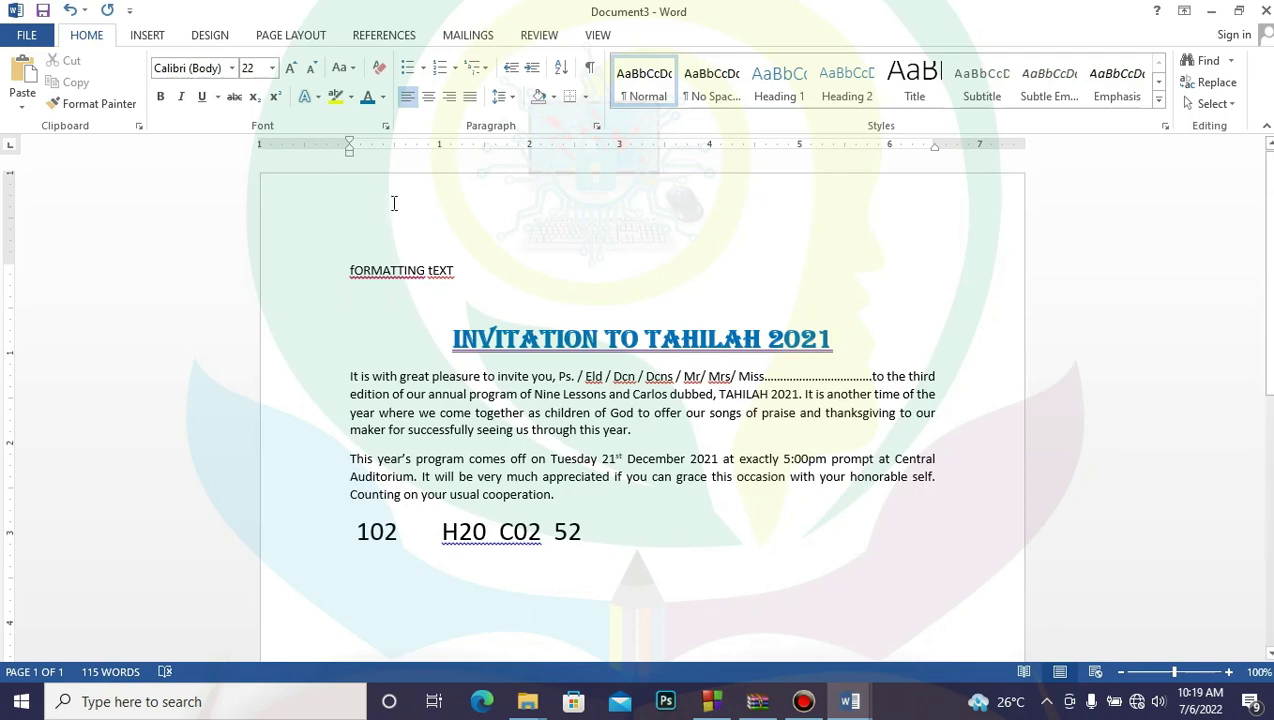
- Open the full font settings for the "fORMATTING tEXT" line above the invitation heading
click(688, 476)
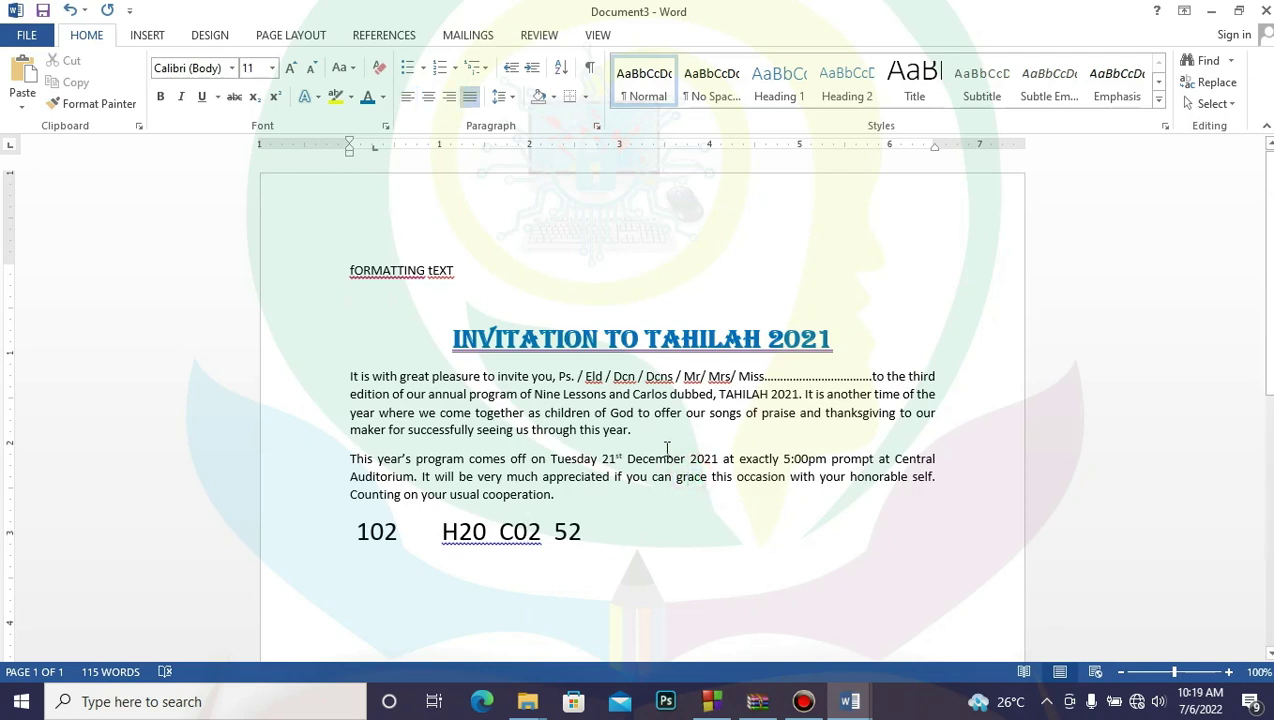
drag(346, 270, 446, 276)
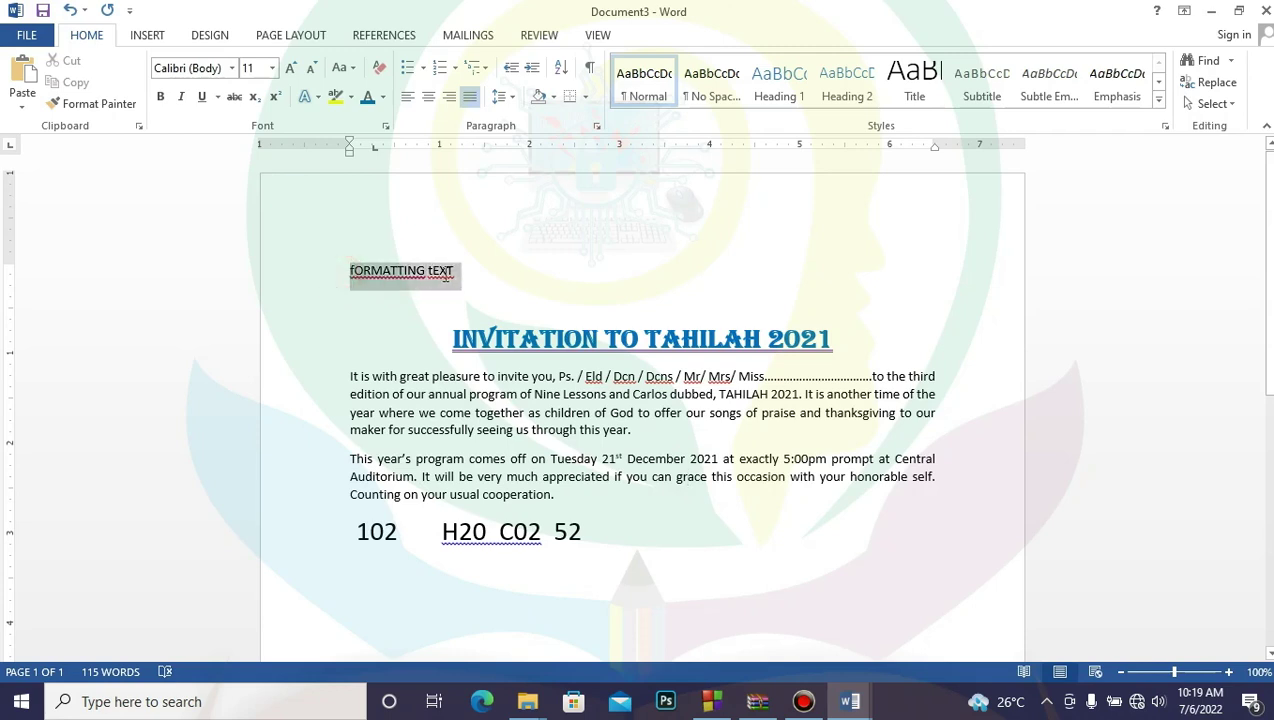
click(386, 129)
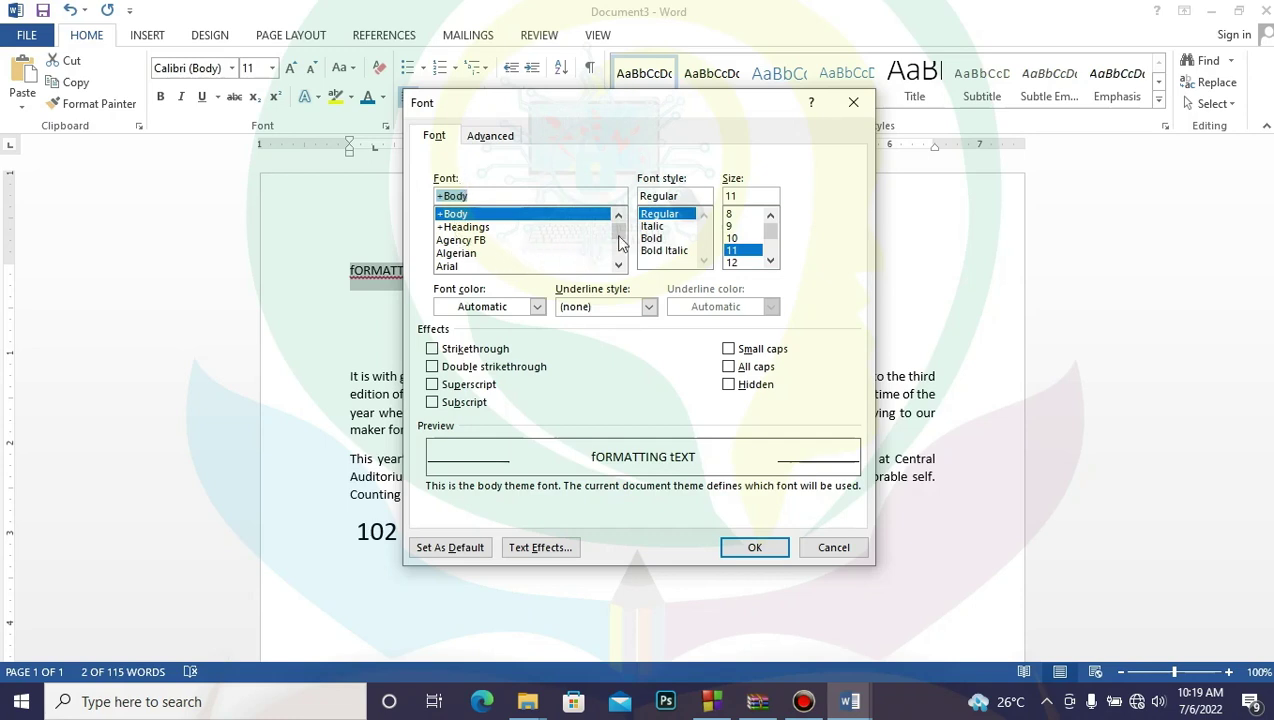
- Try out several fonts on the "fORMATTING tEXT" preview, including Yu Gothic UI Semibold, Yu Gothic Medium, Yu Gothic UI Light and Arial
drag(621, 244, 624, 266)
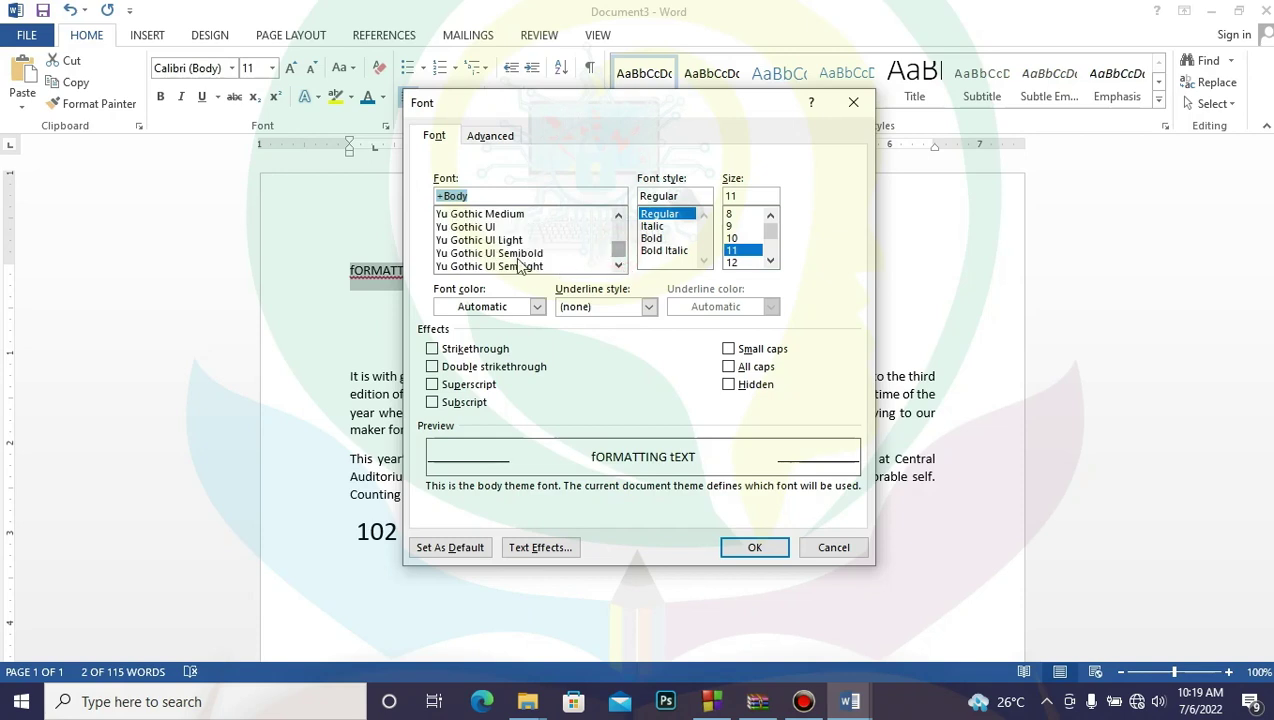
click(487, 253)
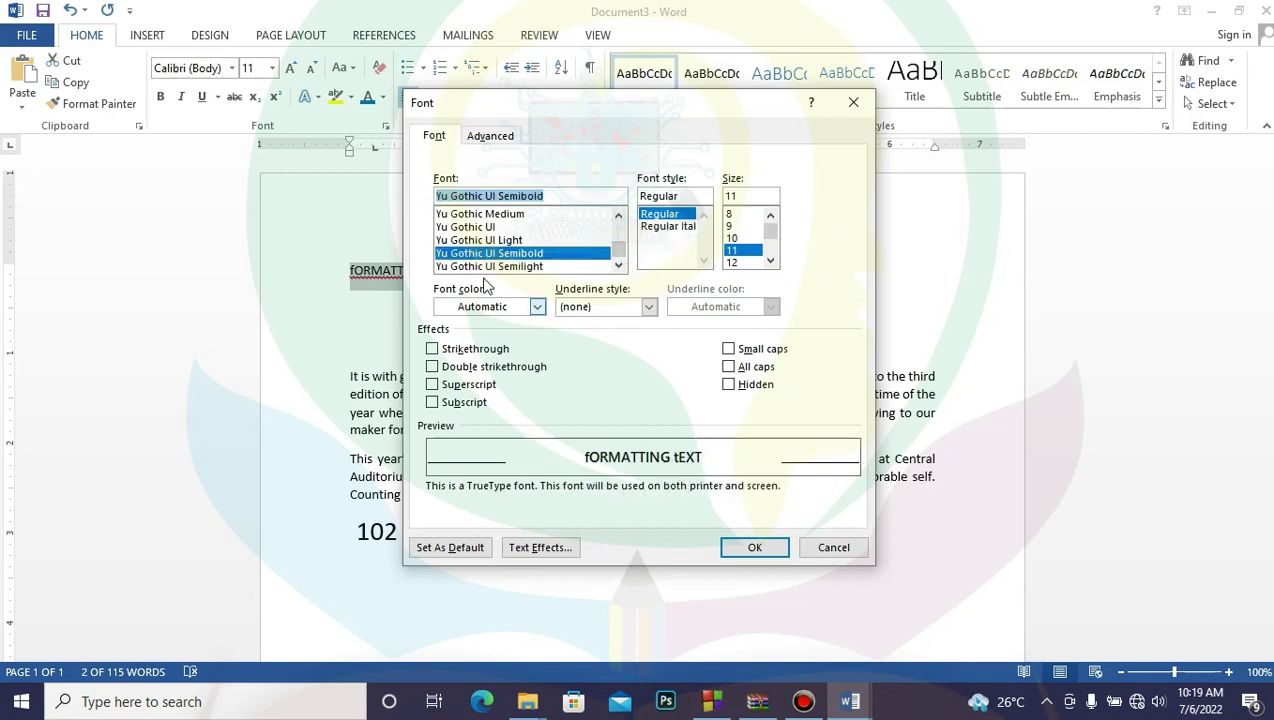
click(470, 214)
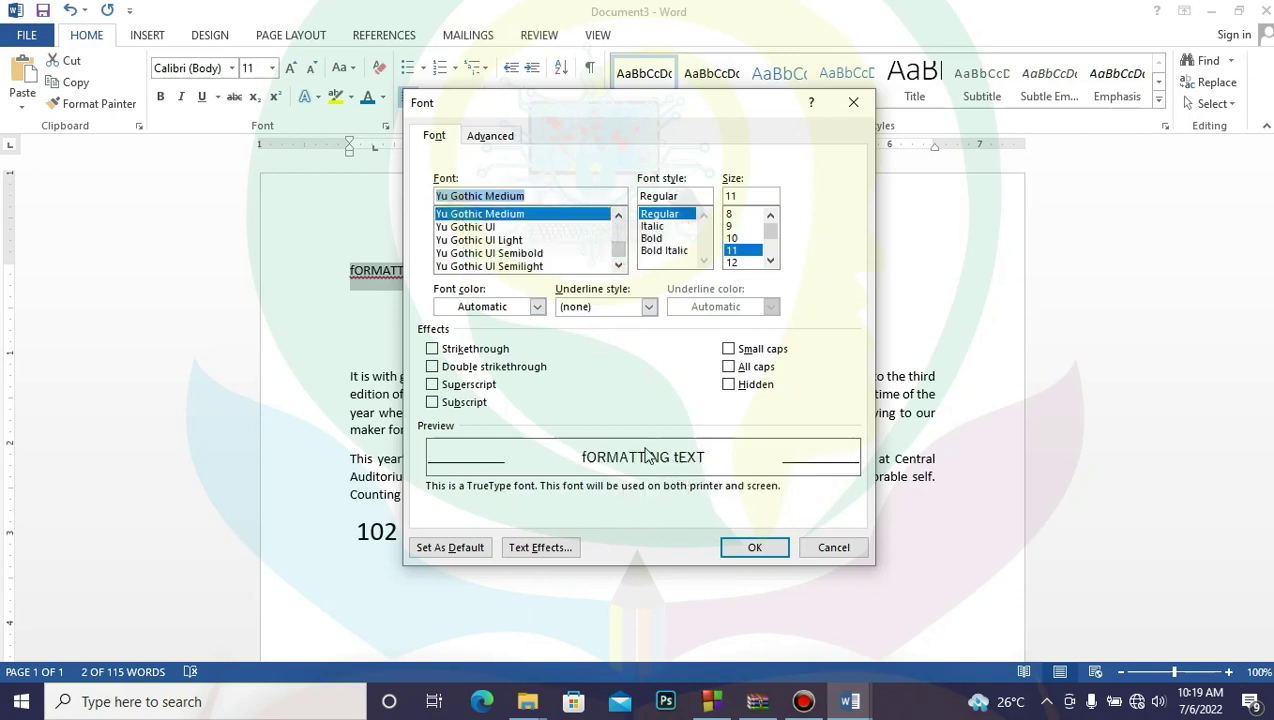
click(468, 240)
click(468, 227)
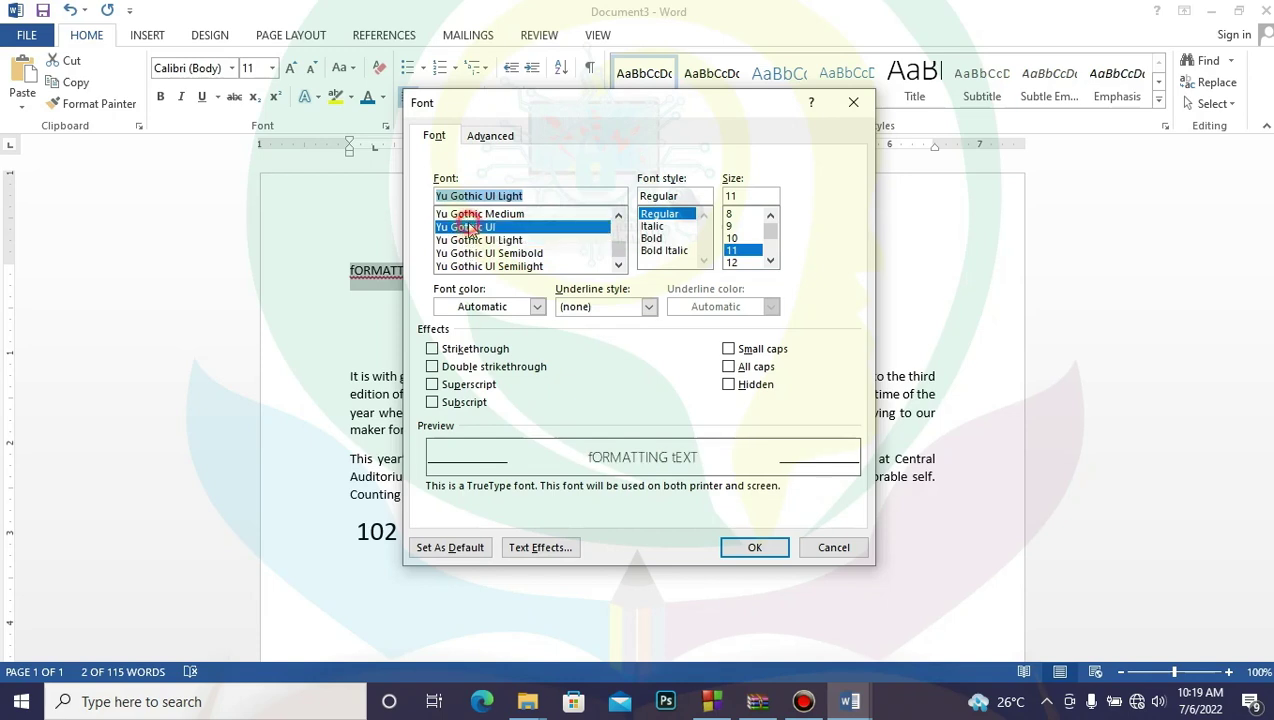
click(472, 214)
click(492, 242)
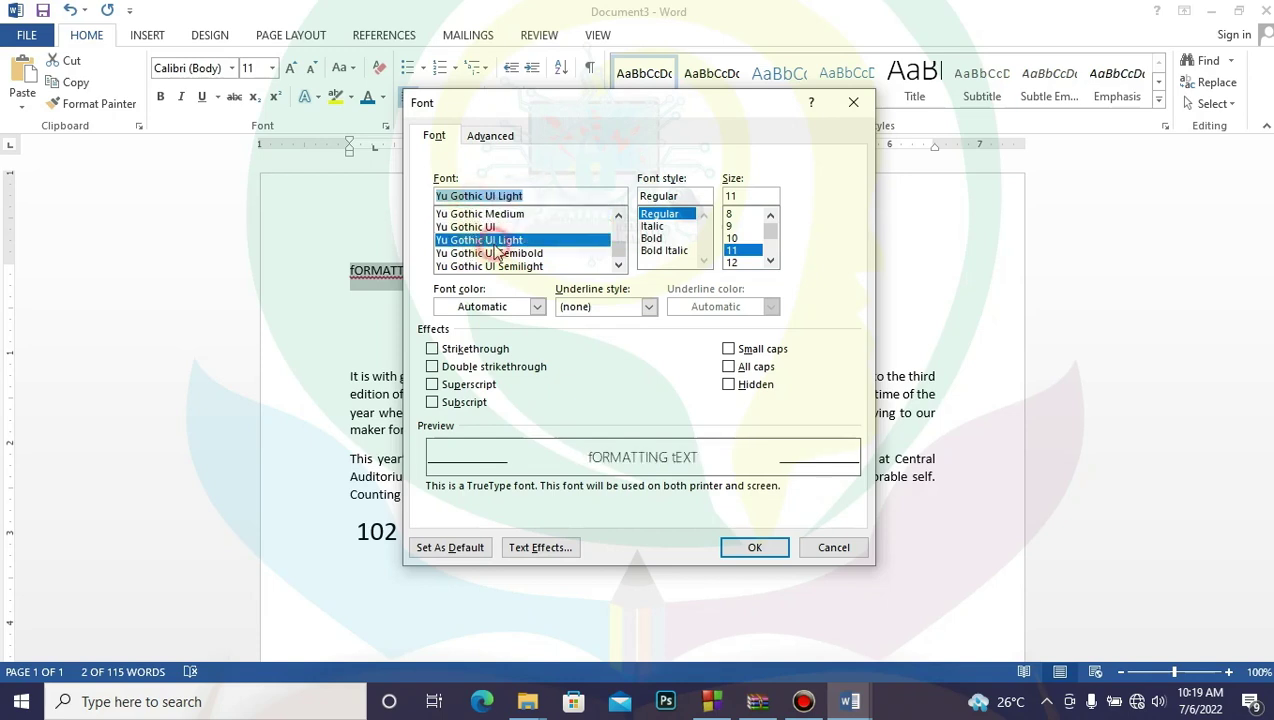
scroll(622, 252, up, 20)
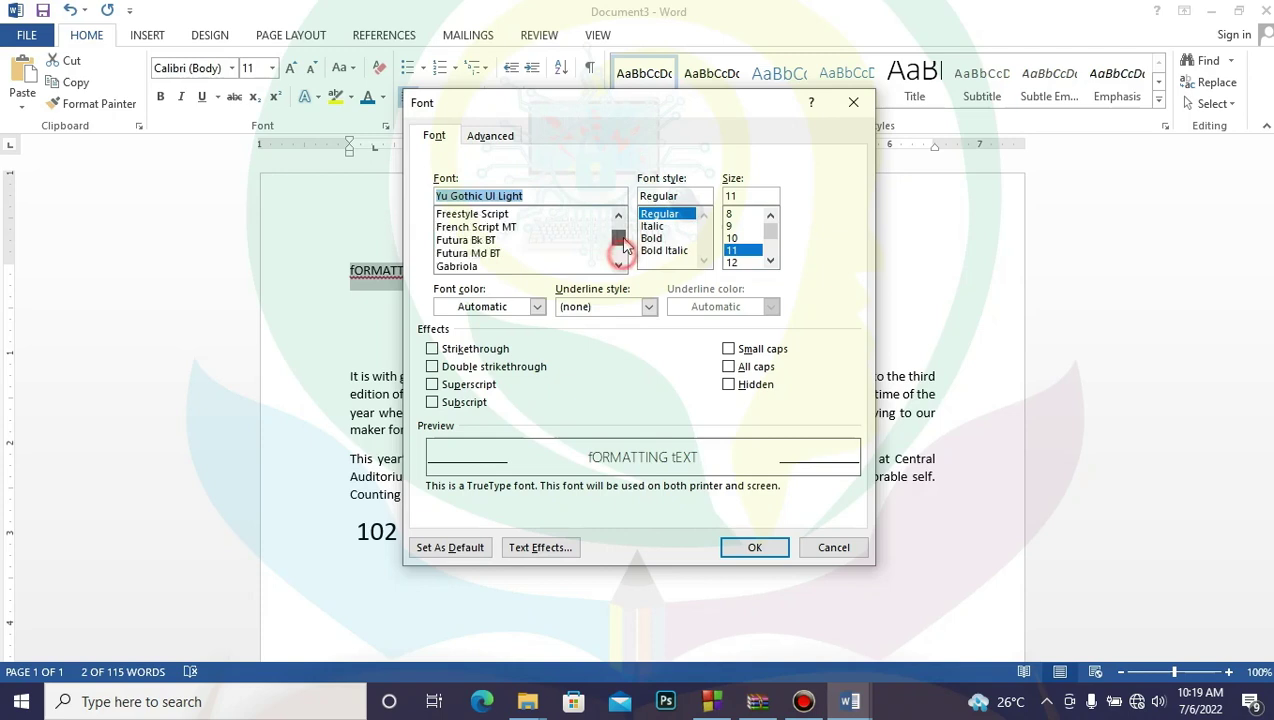
click(466, 267)
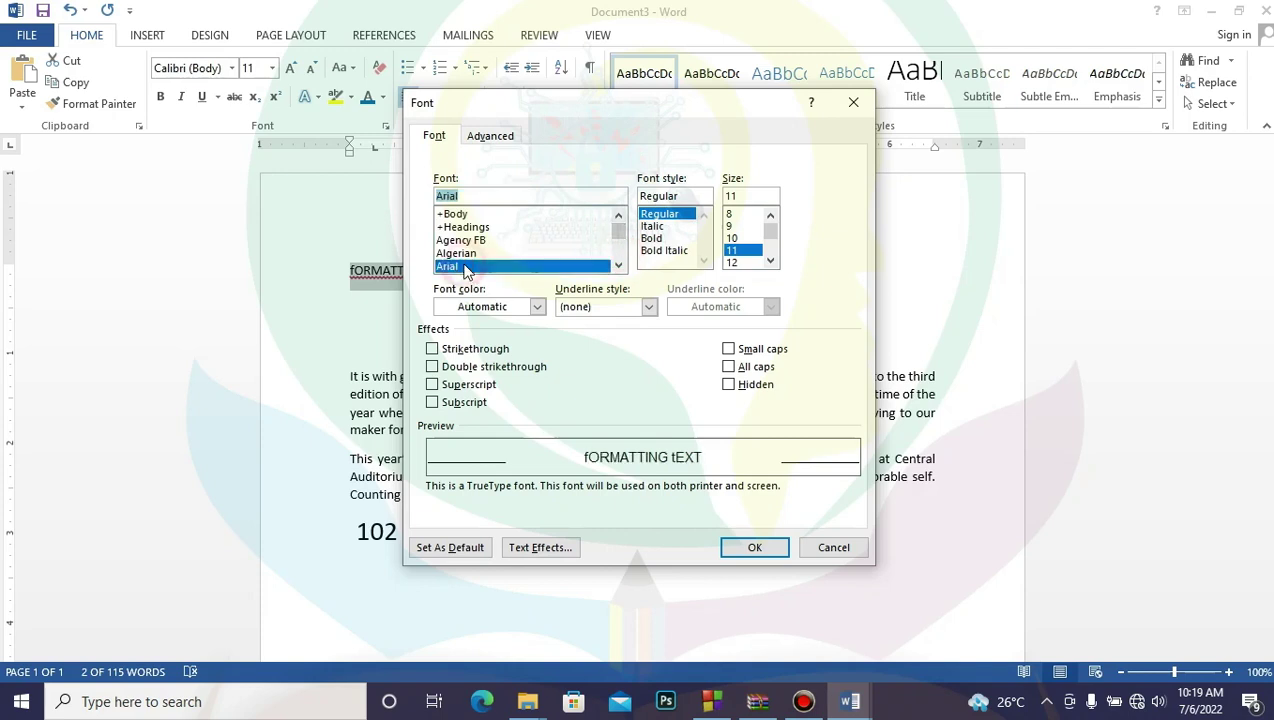
click(462, 254)
click(462, 228)
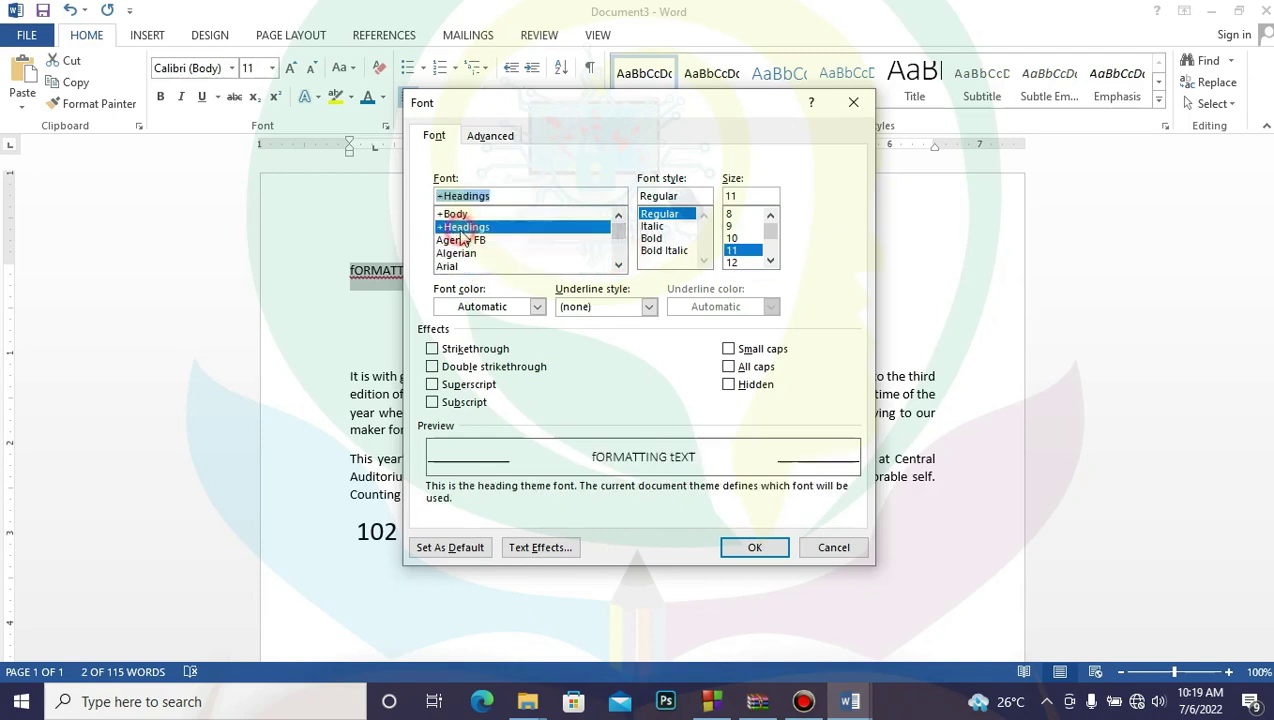
click(462, 241)
- Apply the +Headings font to "fORMATTING tEXT" in Bold Italic style at size 20
click(463, 228)
click(653, 226)
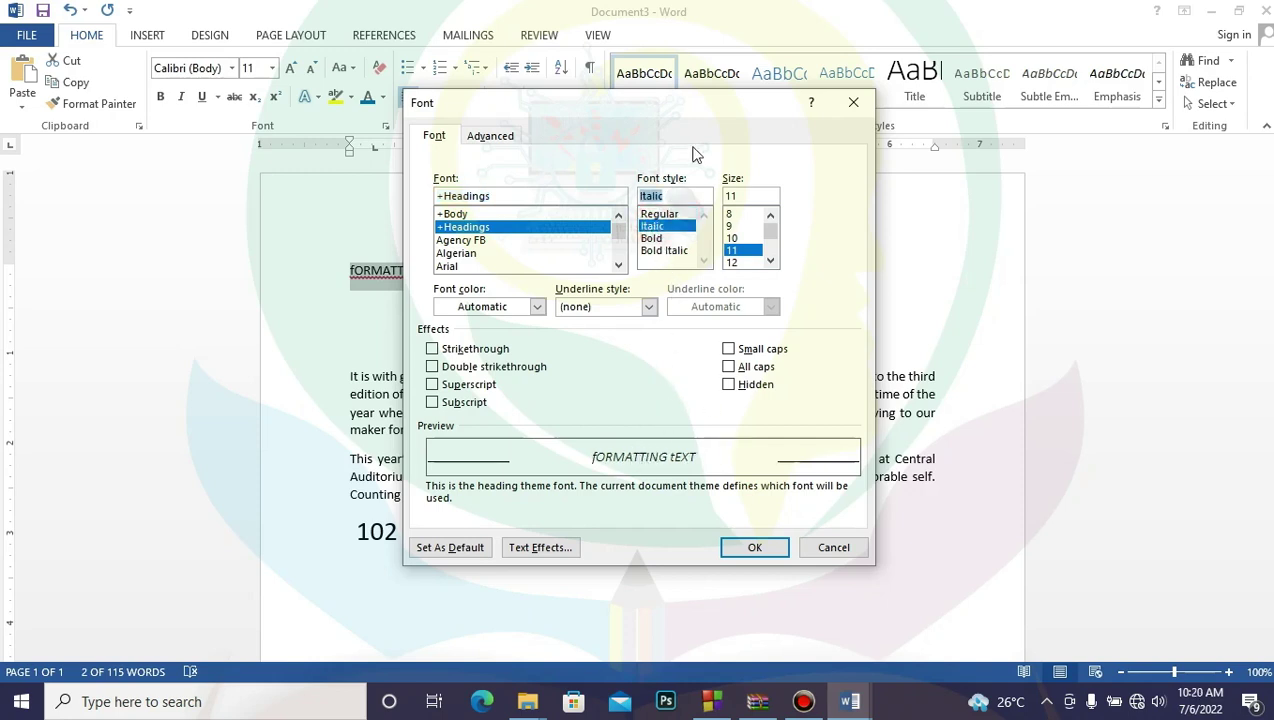
click(651, 238)
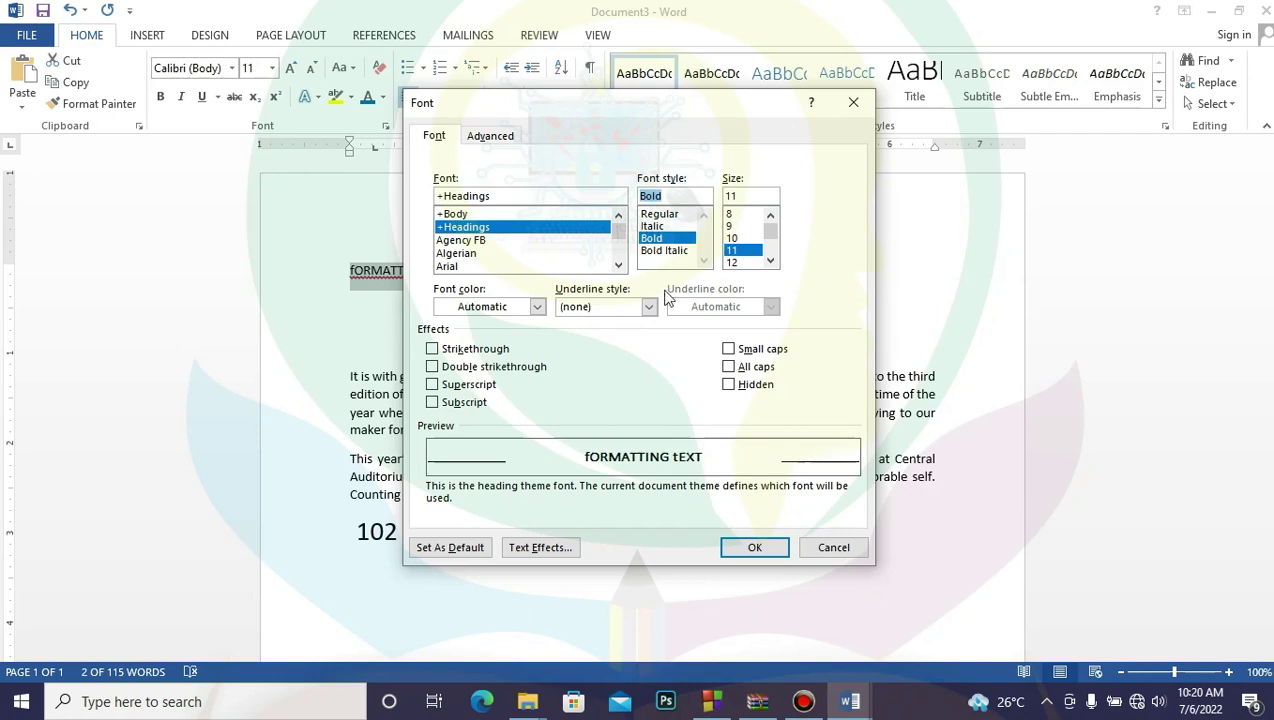
click(674, 250)
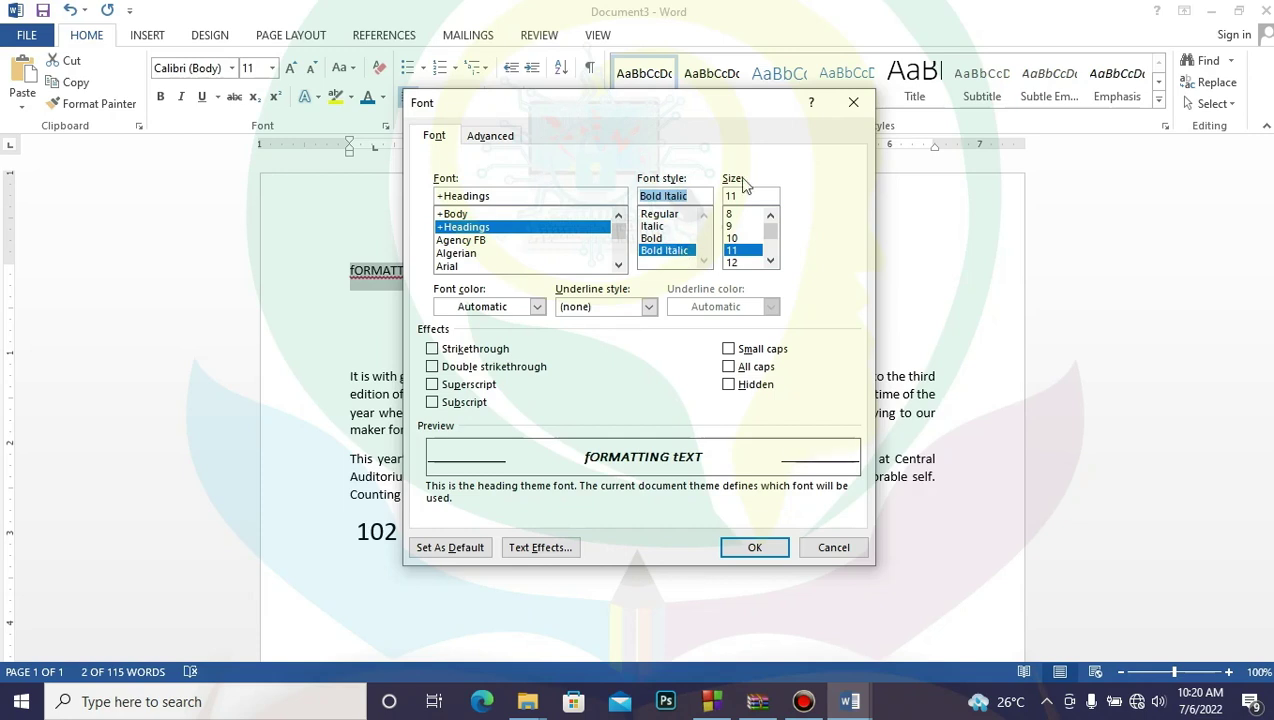
click(770, 260)
click(770, 260)
click(742, 250)
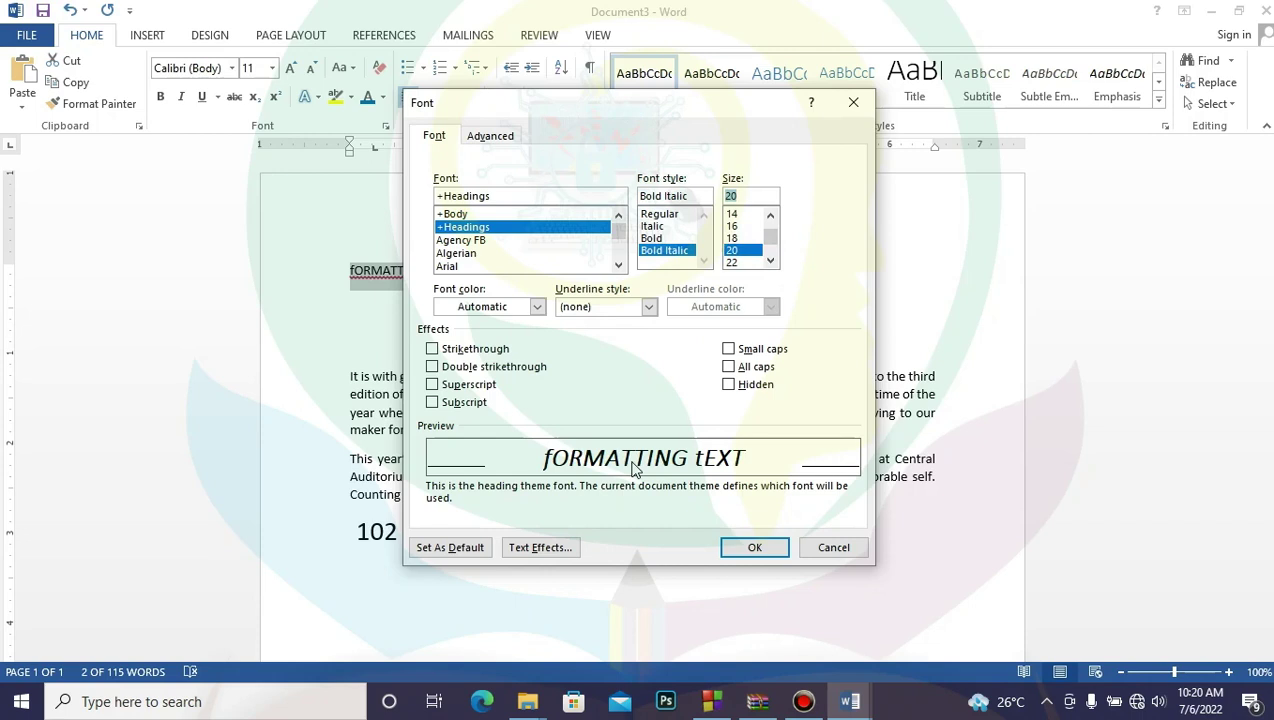
click(755, 548)
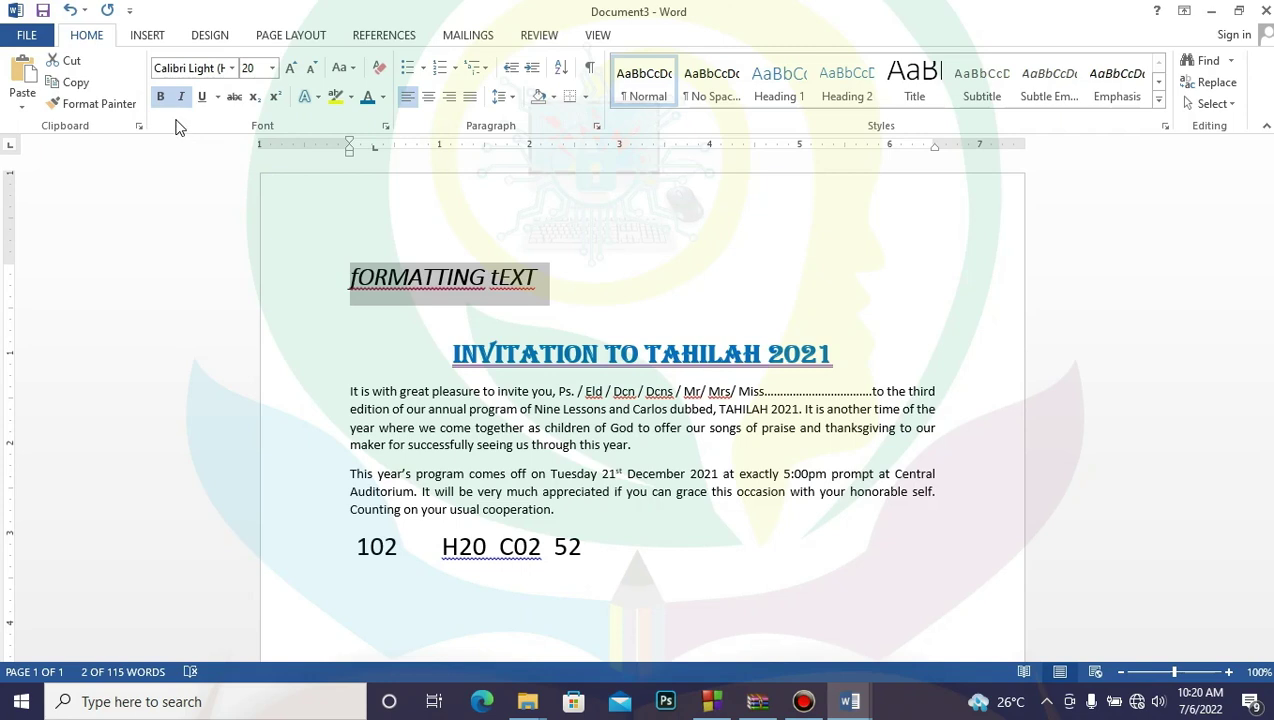
- Give "fORMATTING tEXT" a thick single underline in orange and a standard green font color through the full font settings
click(386, 126)
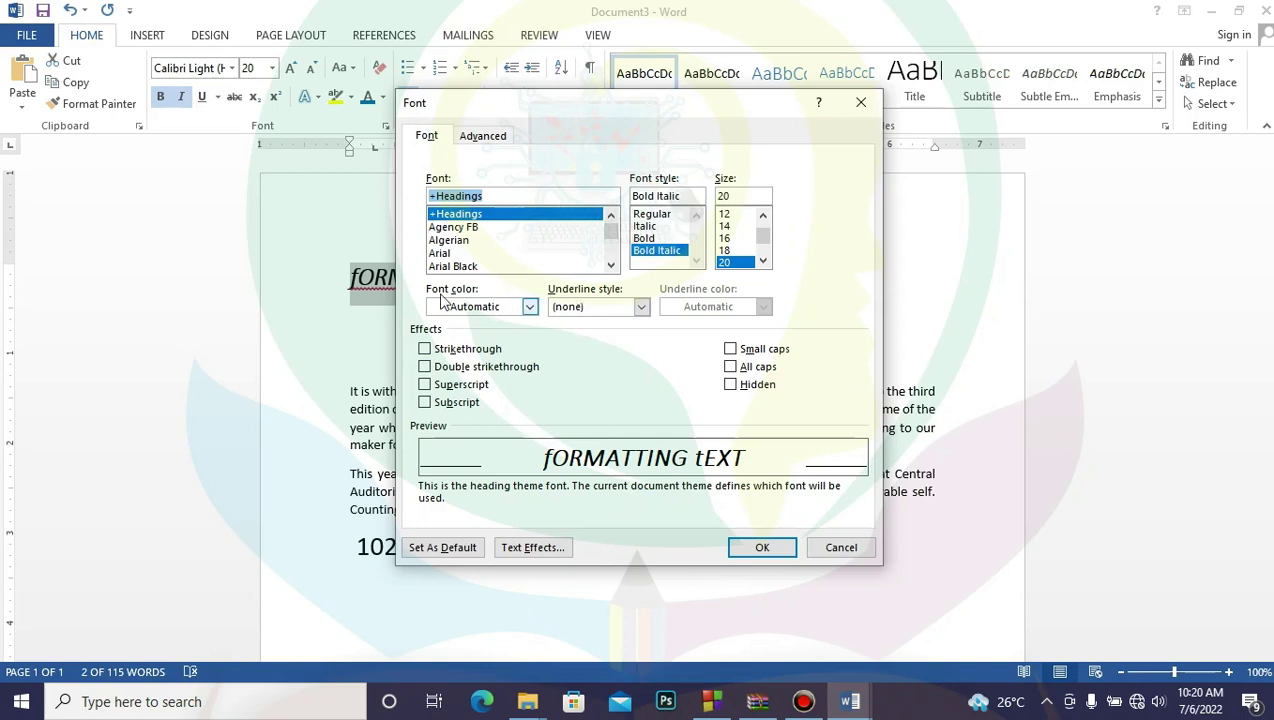
click(641, 306)
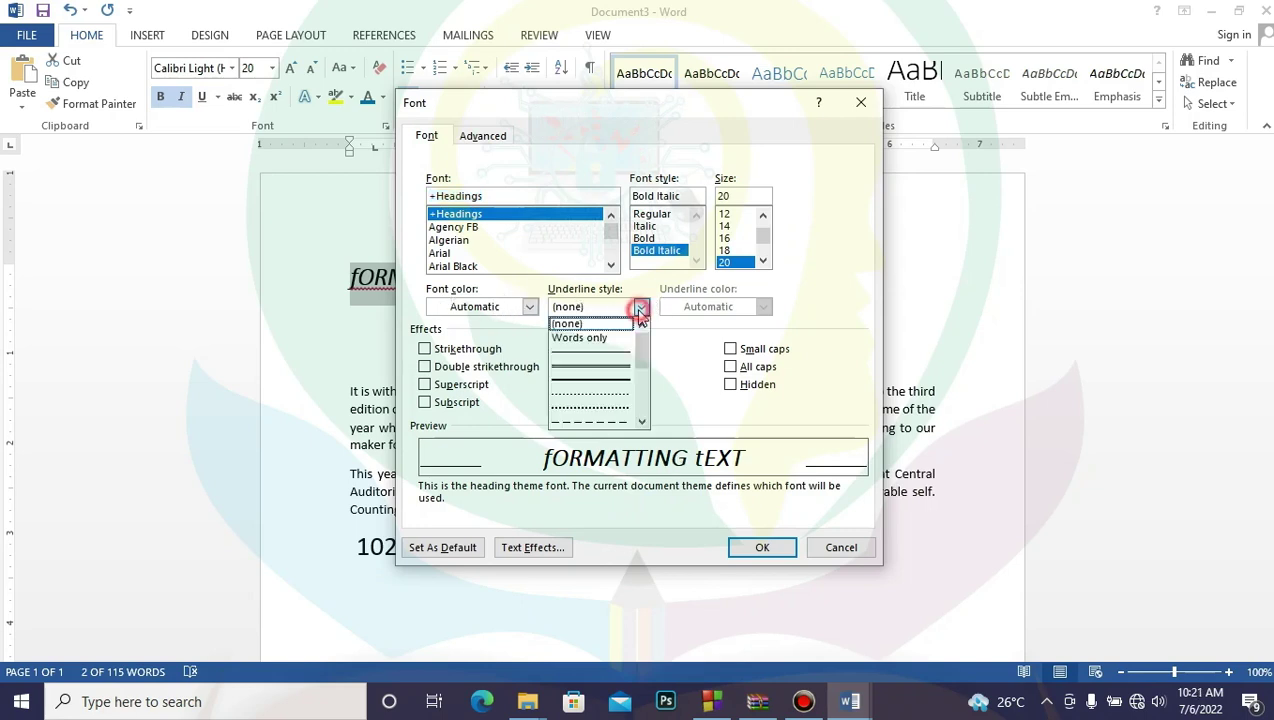
click(598, 379)
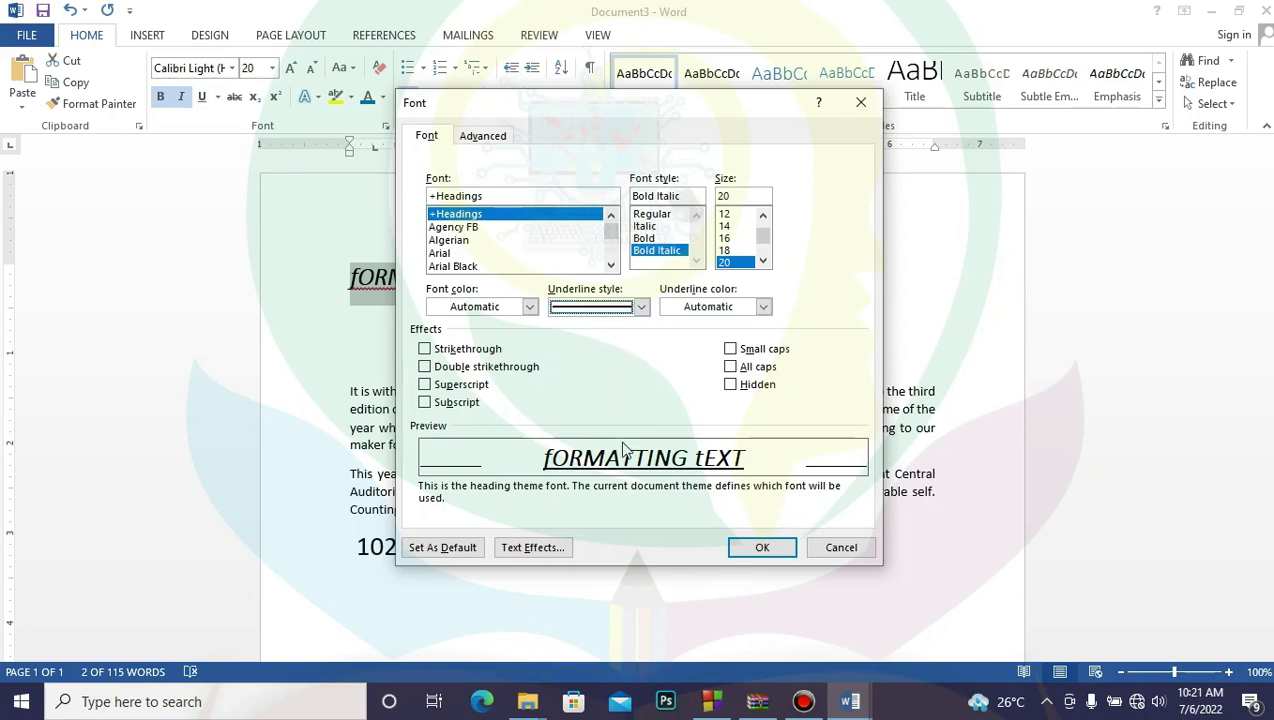
click(763, 307)
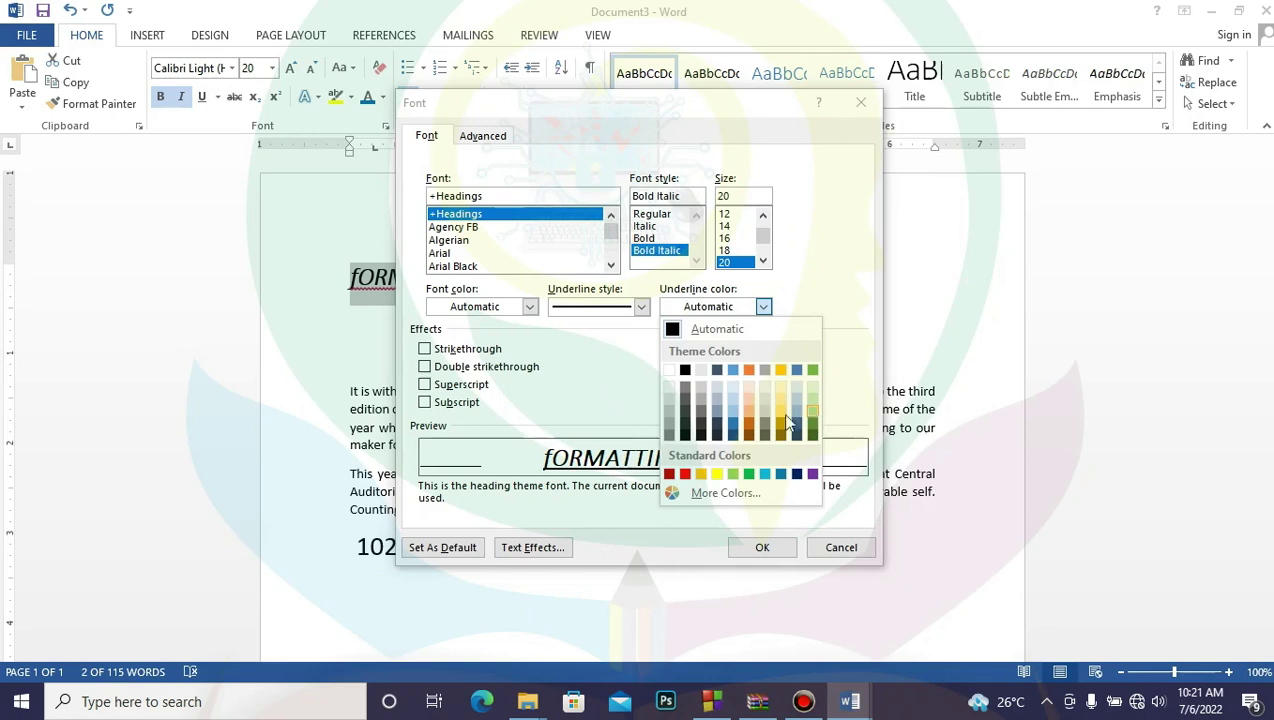
click(749, 371)
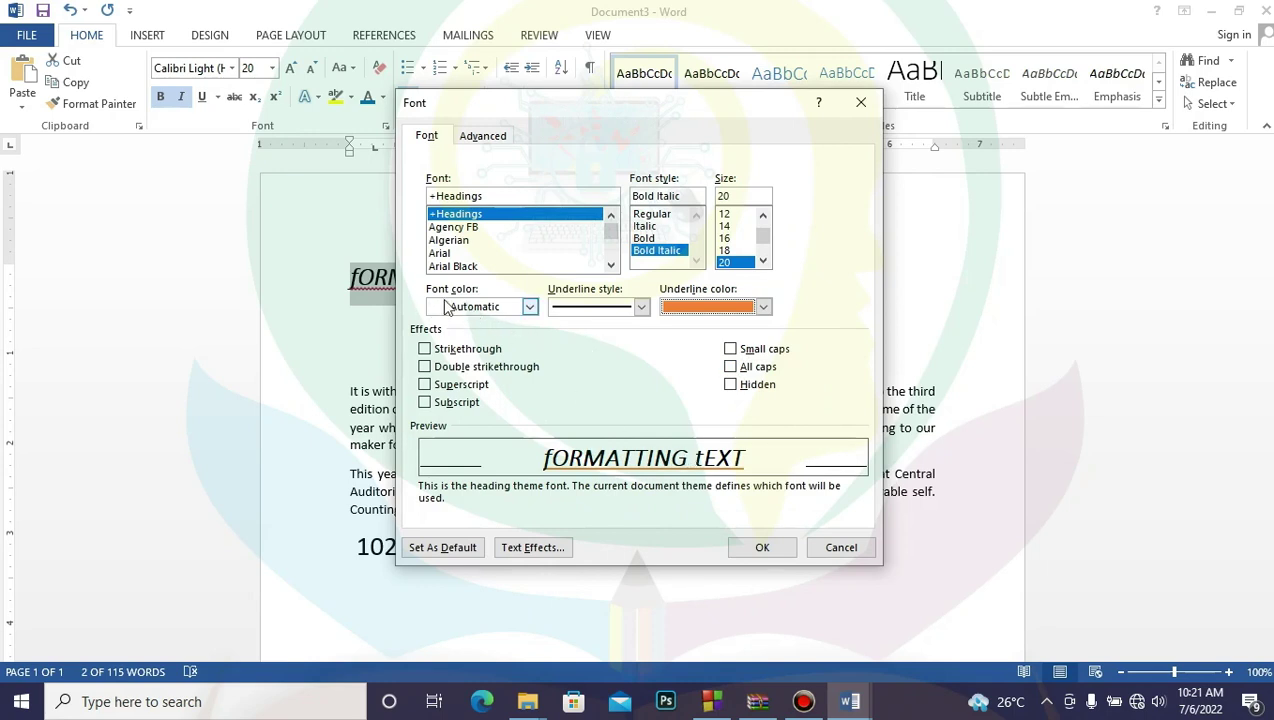
click(531, 307)
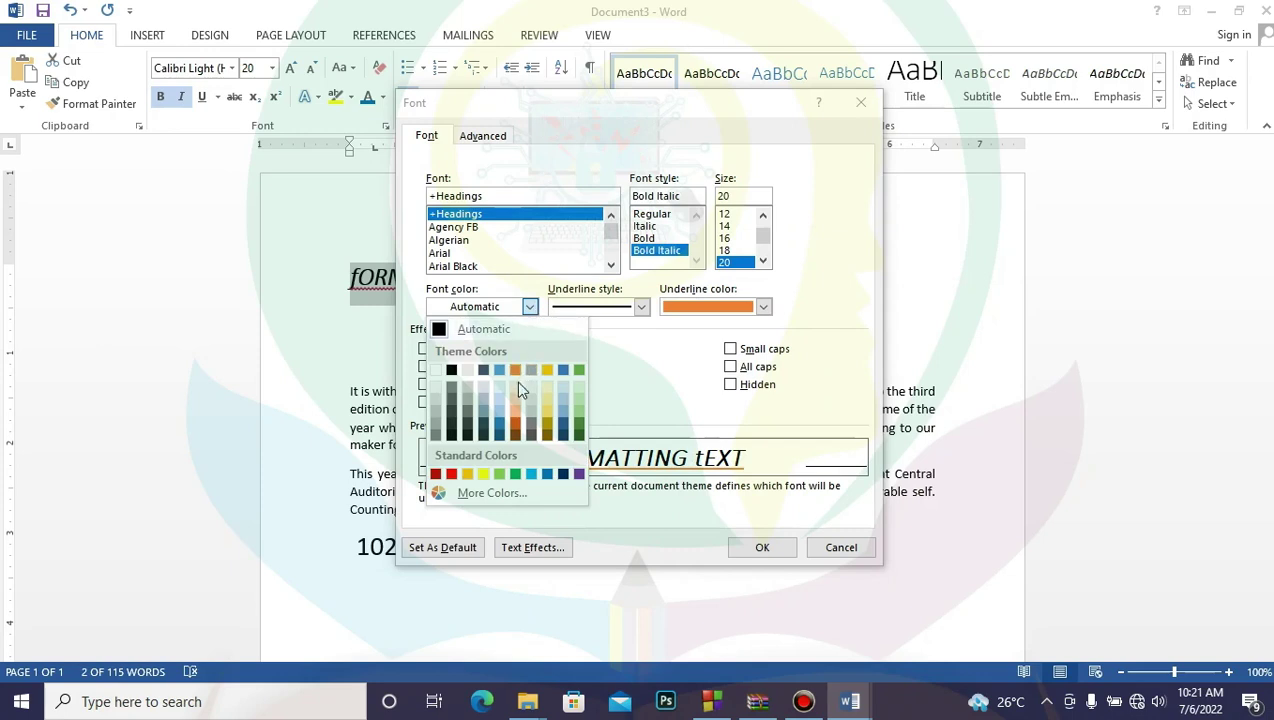
click(515, 475)
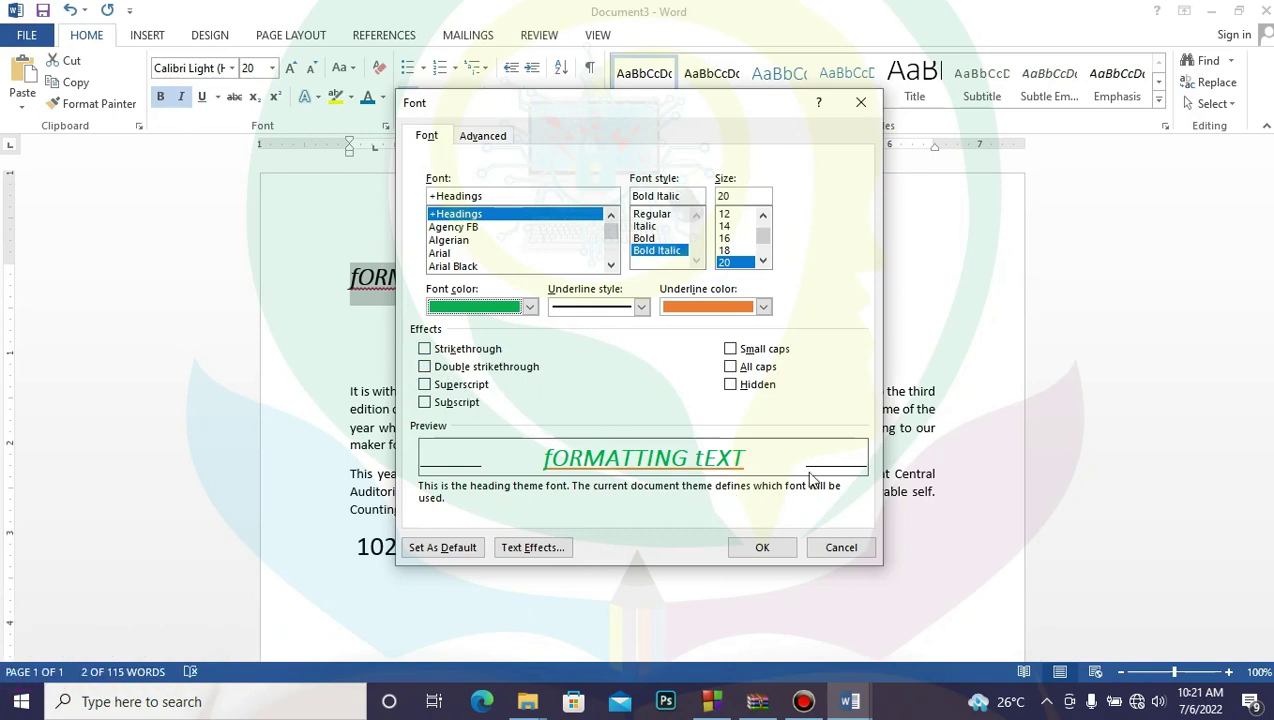
- Try the Strikethrough and Double strikethrough effects on "fORMATTING tEXT", then clear them
click(424, 348)
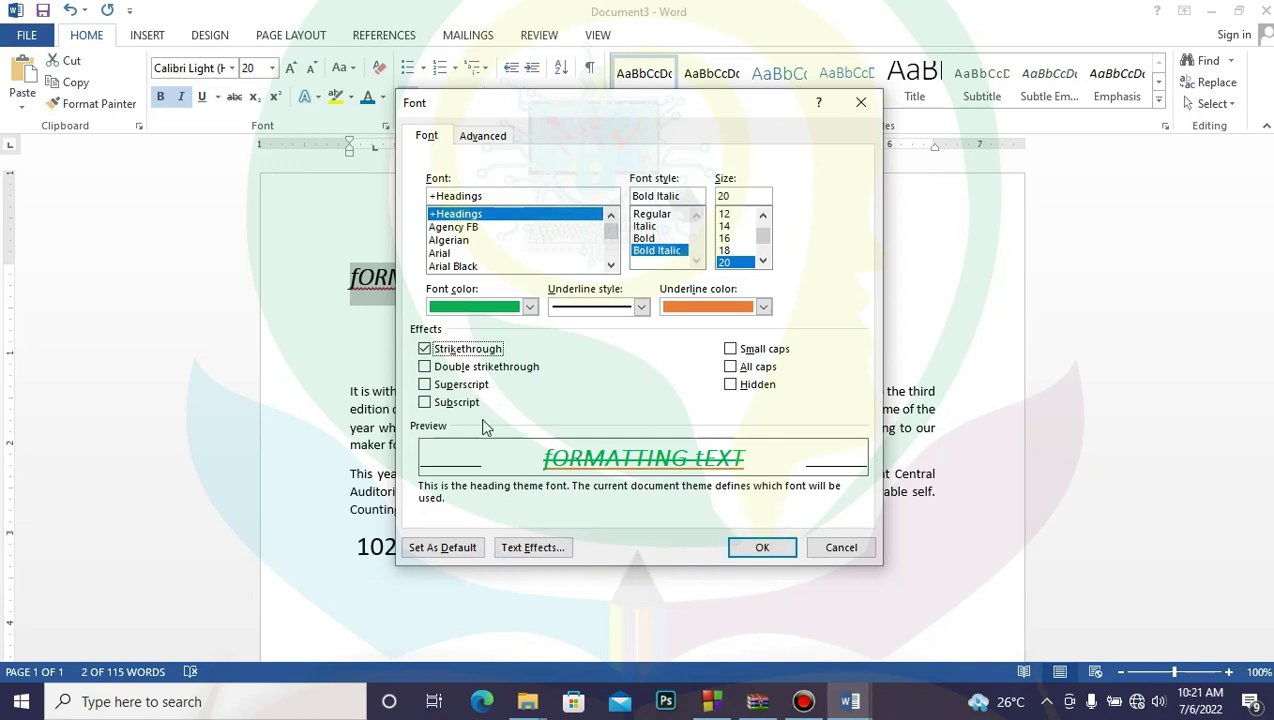
click(425, 367)
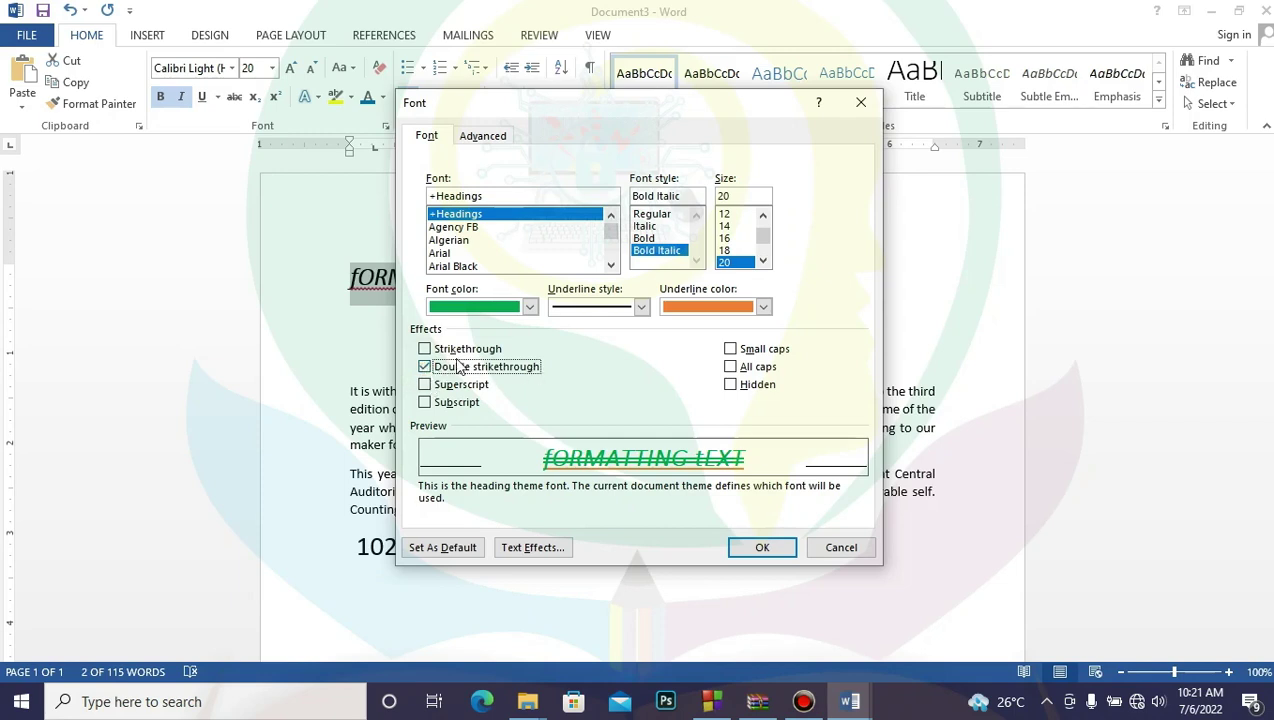
click(434, 369)
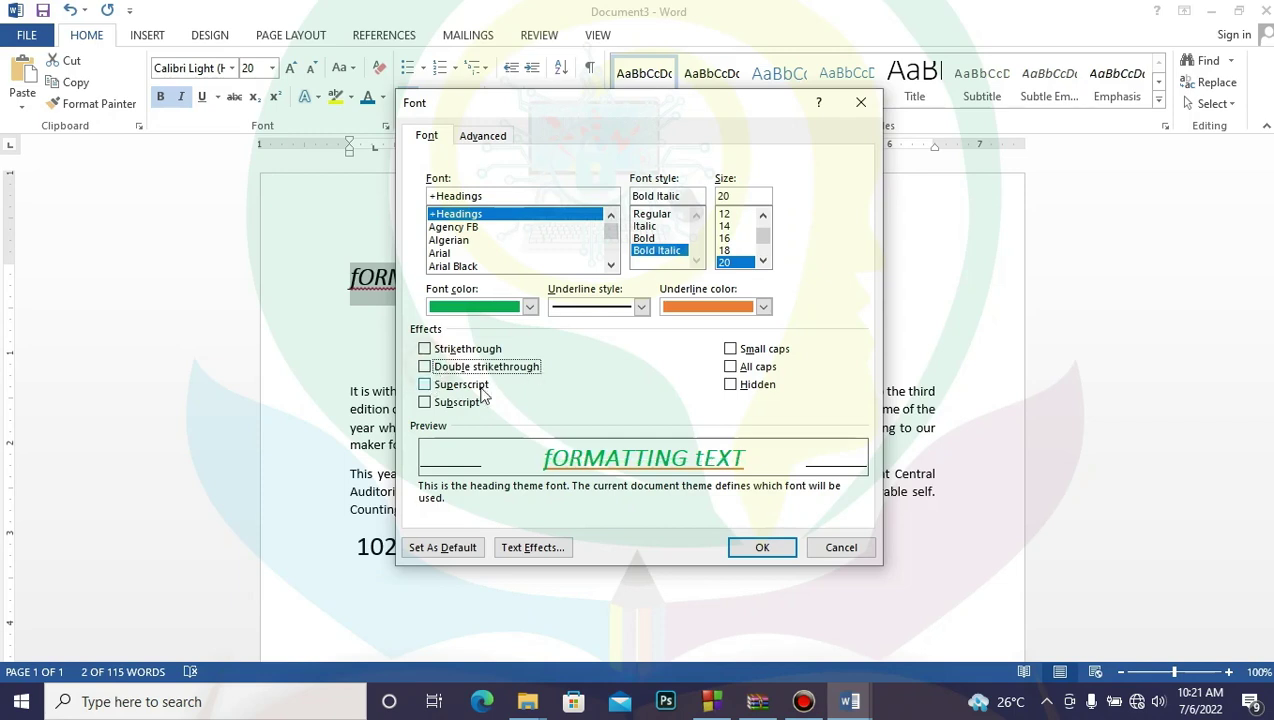
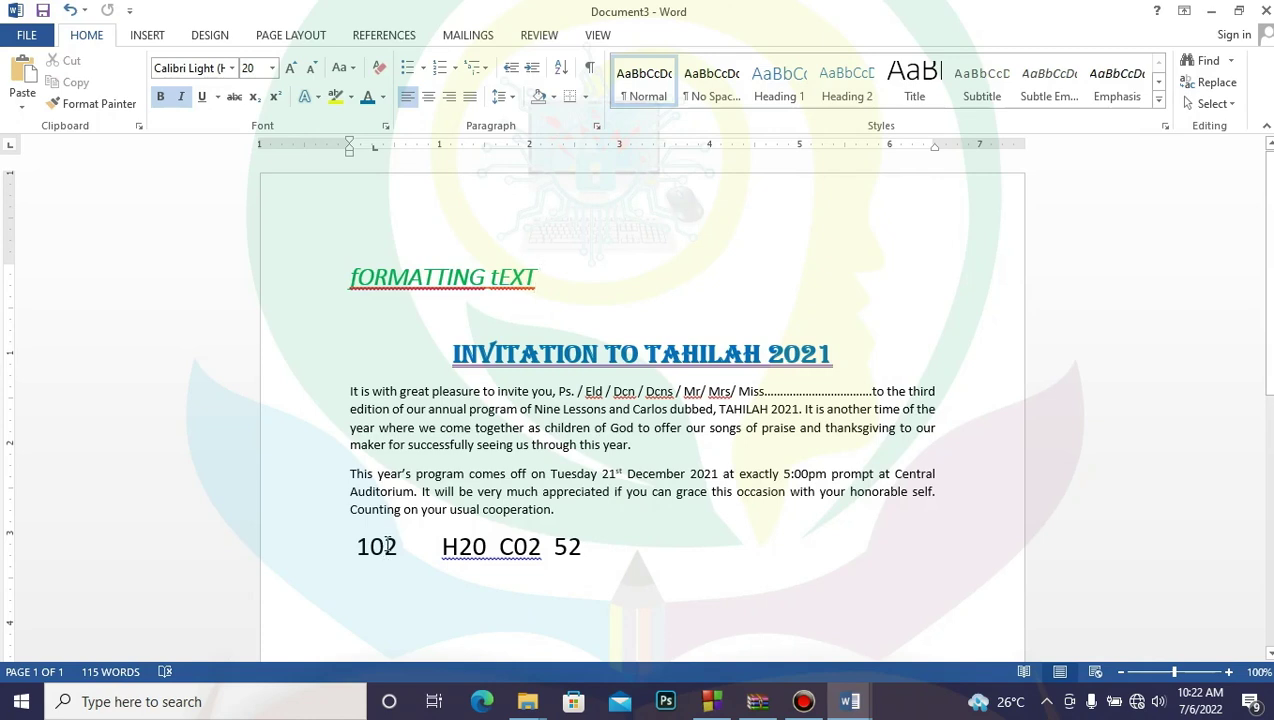
- Format the 2 in "102" as subscript using the effects in the full font settings
drag(385, 543, 399, 545)
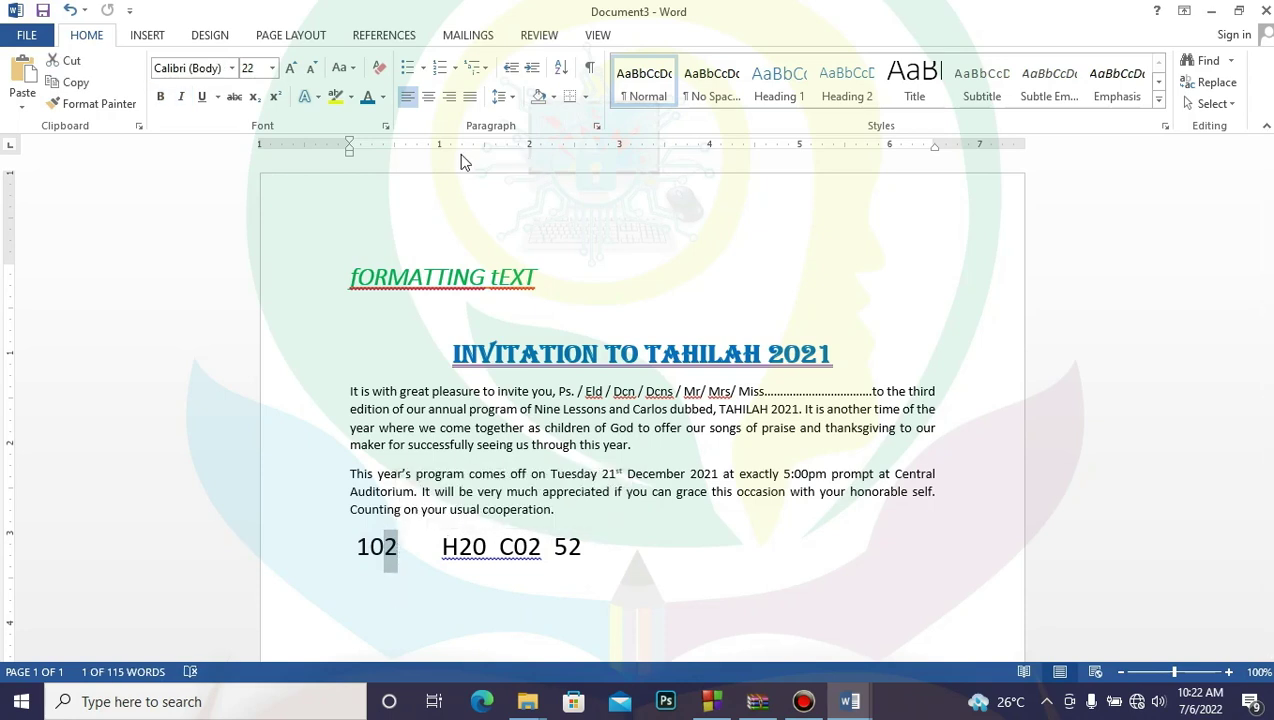
click(386, 127)
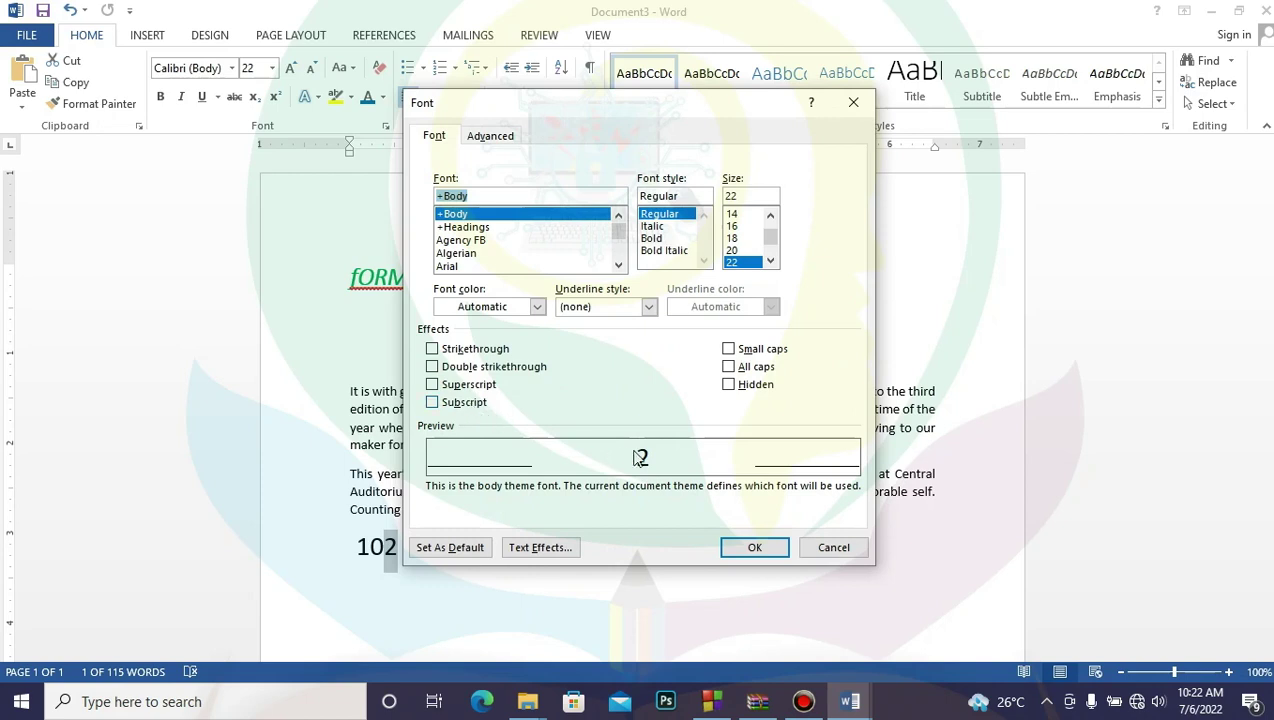
click(456, 403)
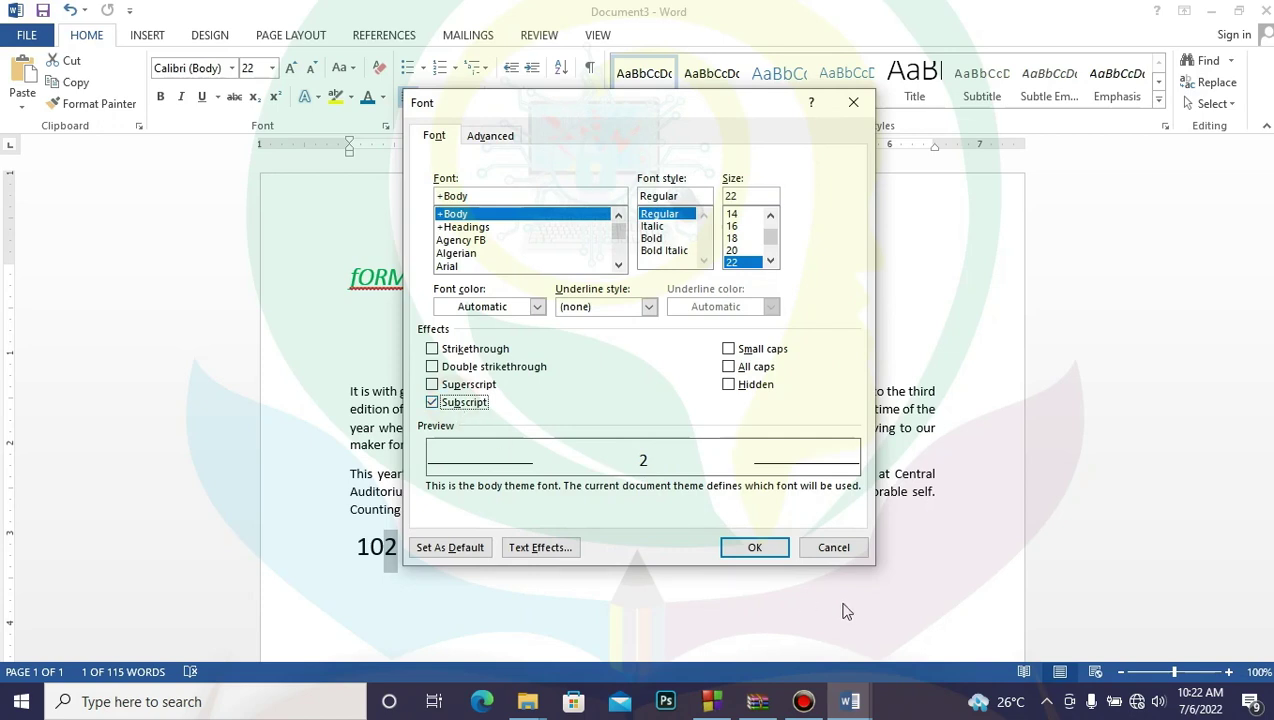
click(749, 548)
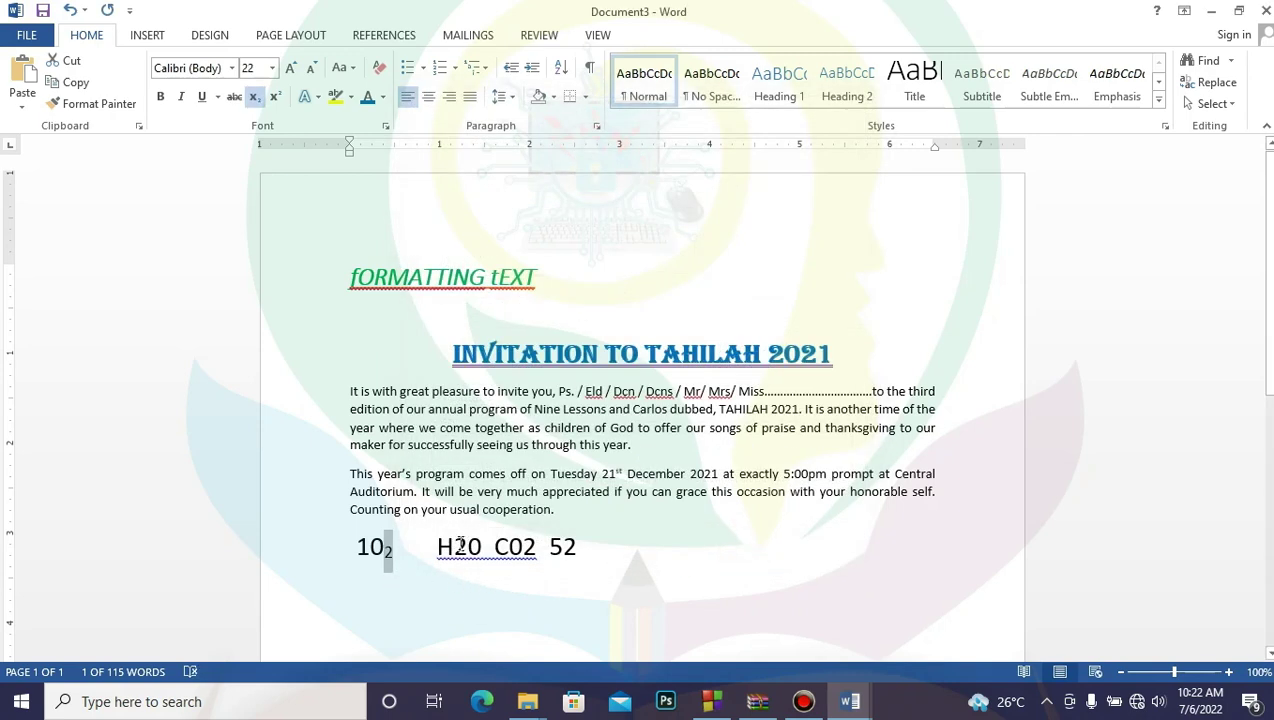
- Format the 2 in "H20" as subscript using the effects in the full font settings
drag(459, 545, 466, 545)
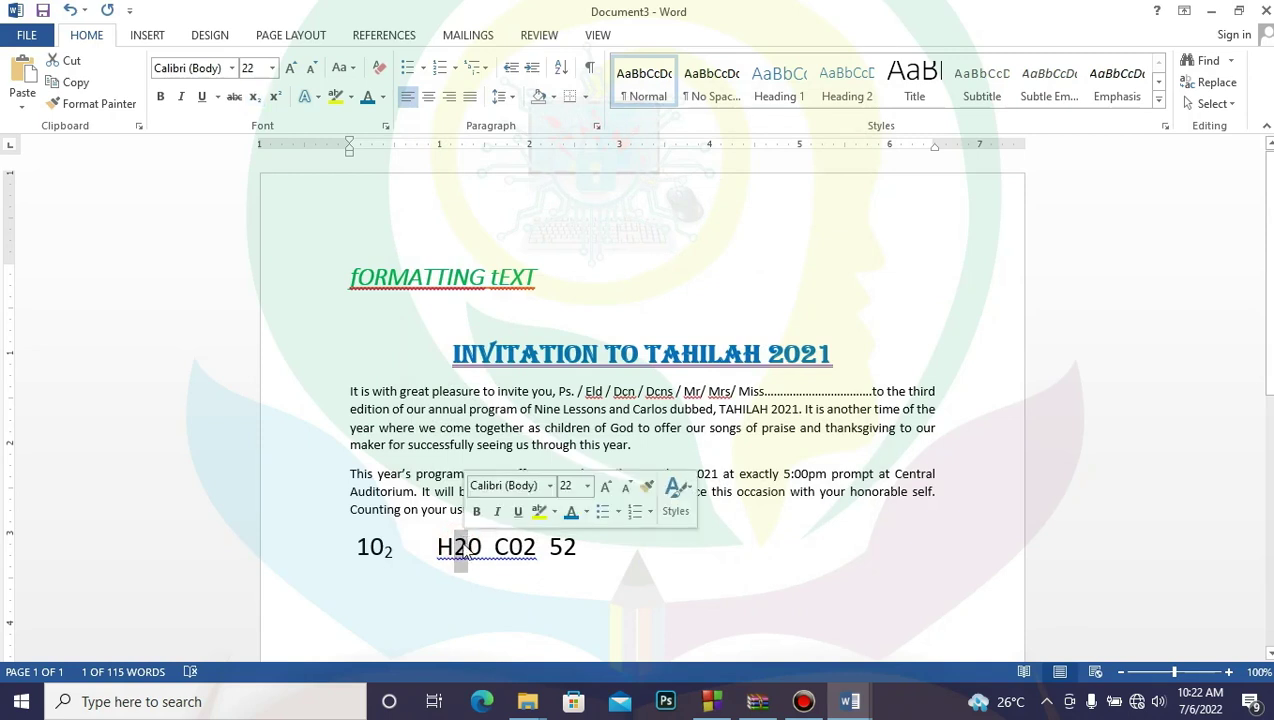
click(386, 128)
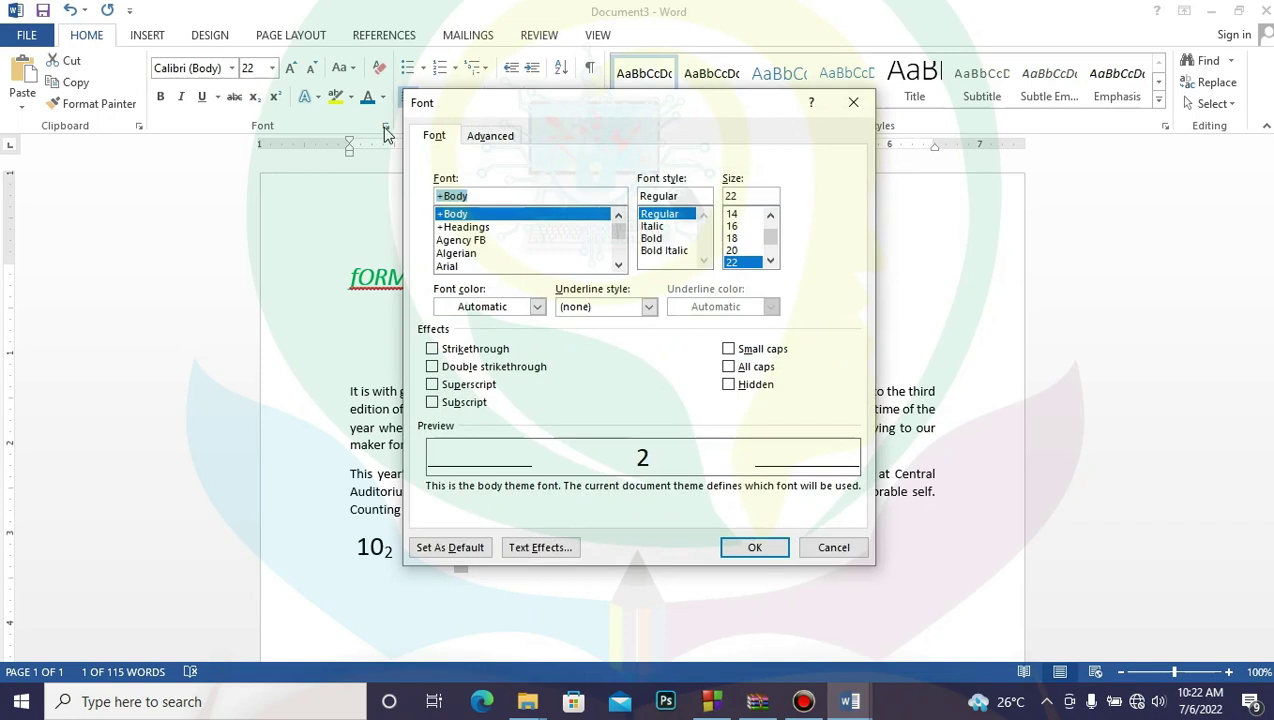
click(451, 403)
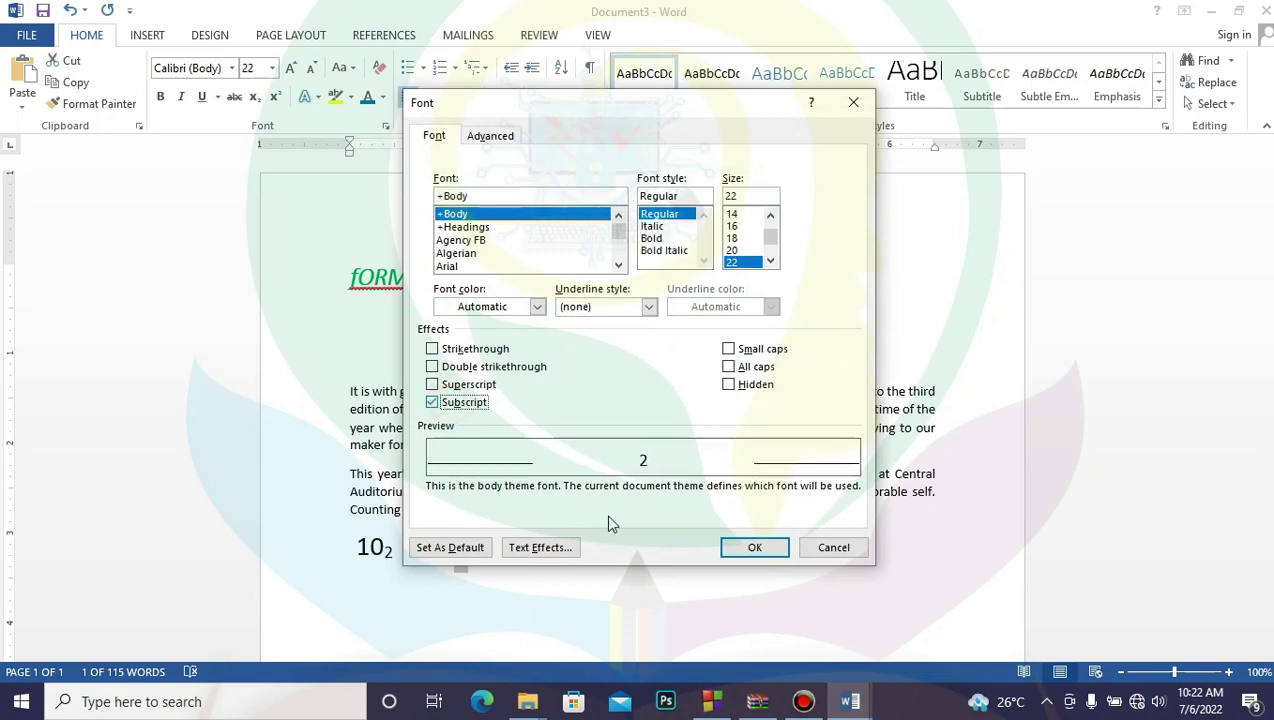
click(738, 546)
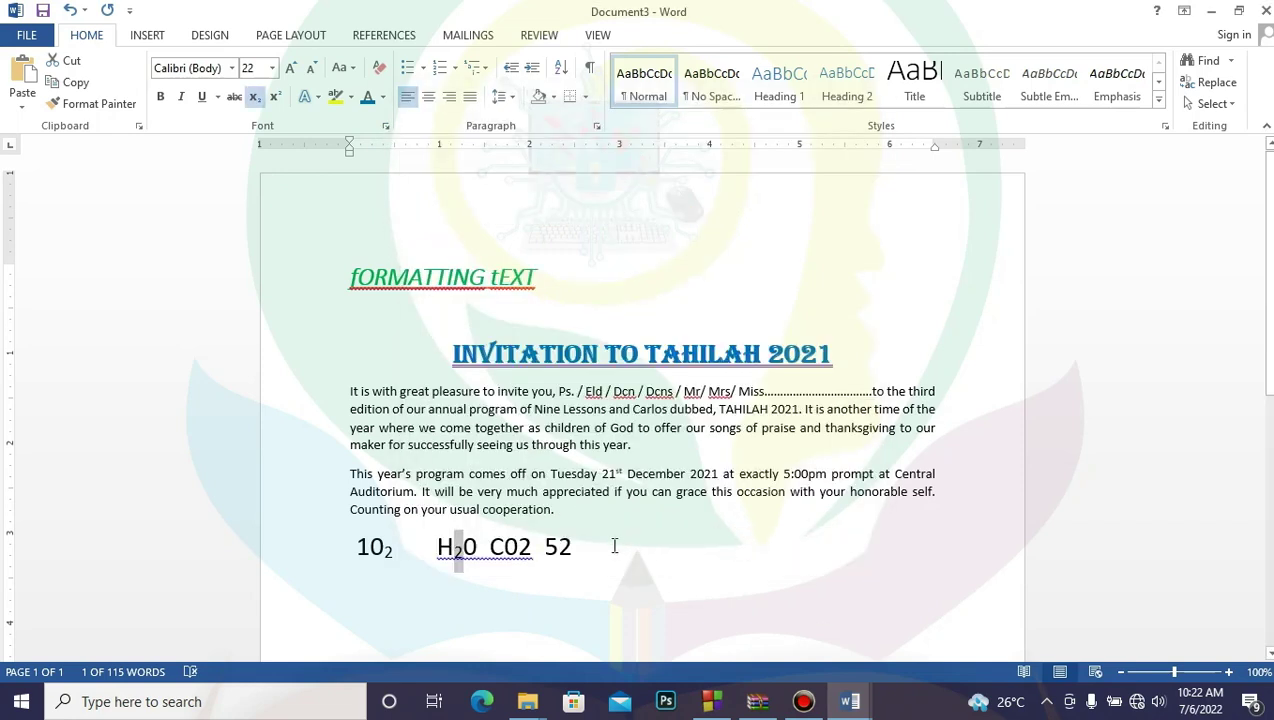
- Format the 2 in "52" as superscript using the effects in the full font settings, then deselect the text
click(560, 547)
drag(560, 547, 573, 548)
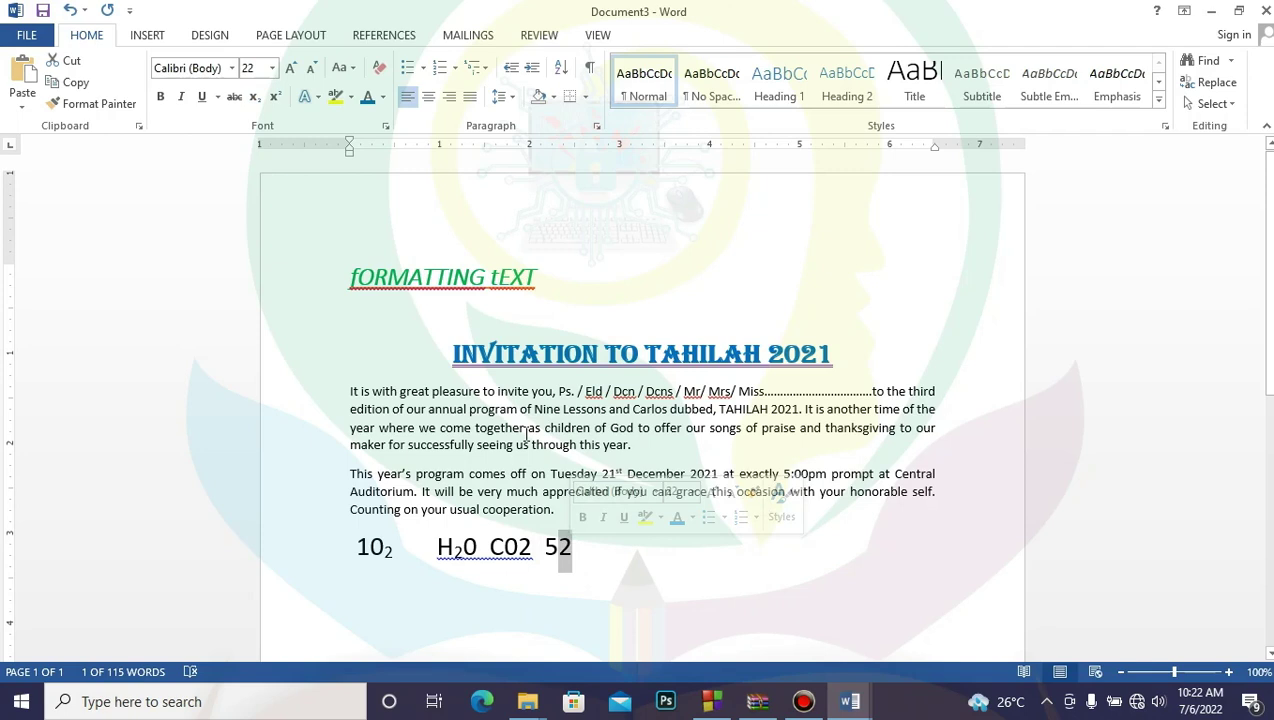
click(386, 126)
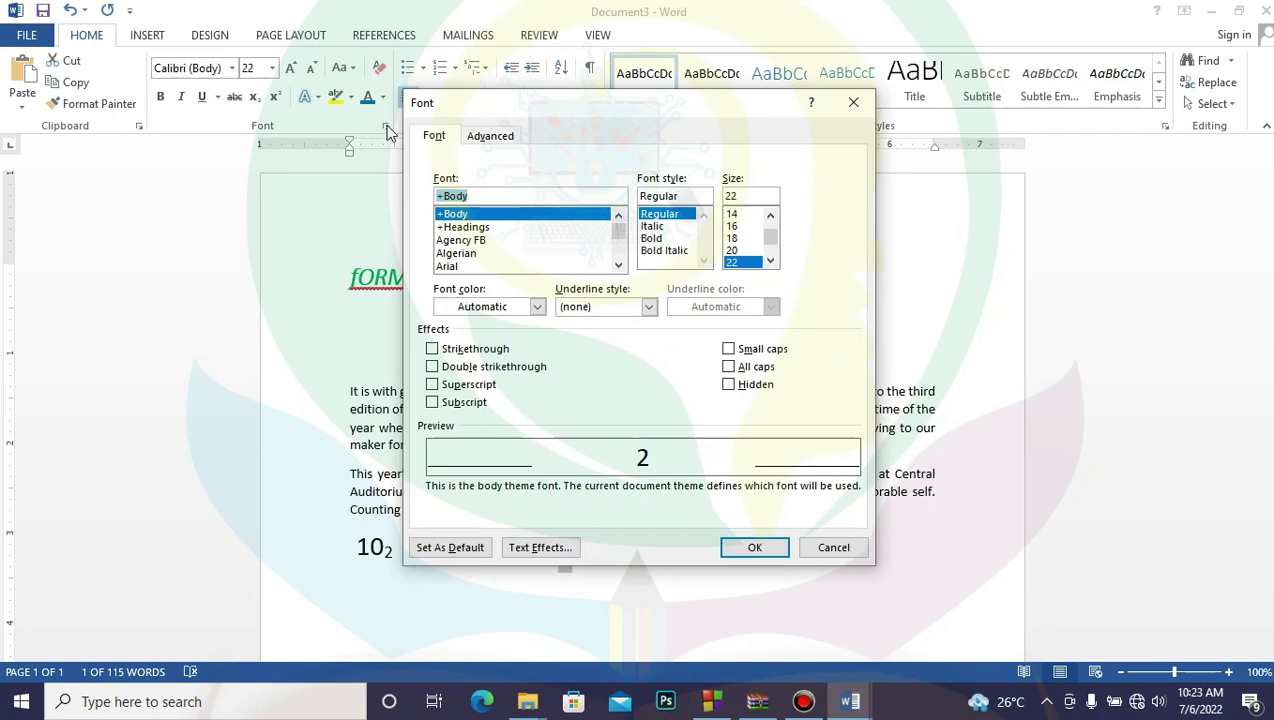
click(463, 386)
click(755, 547)
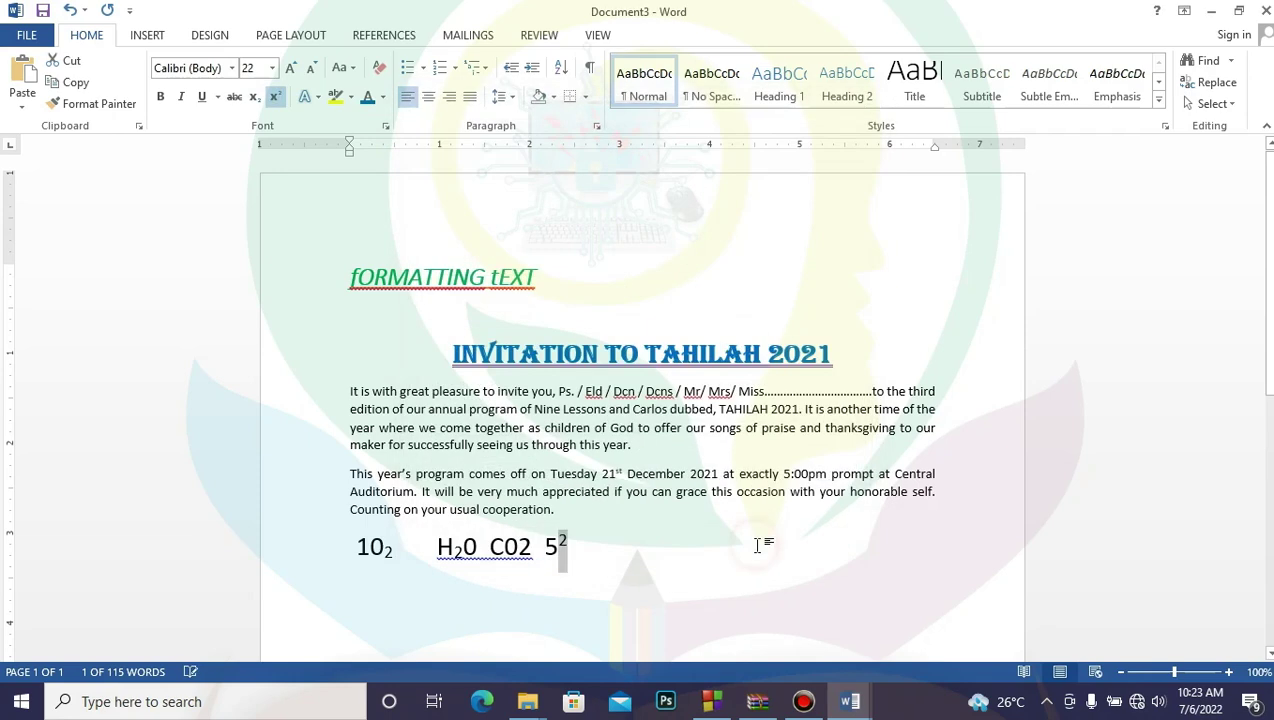
click(643, 550)
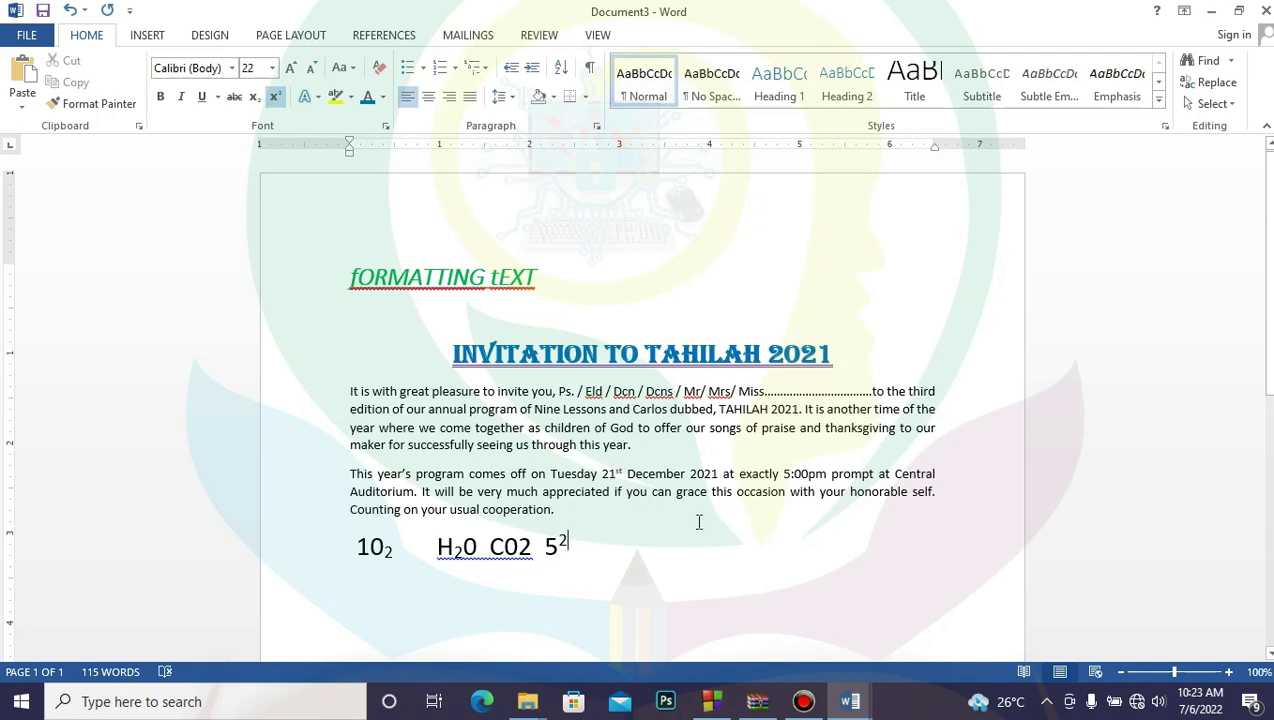
- Try selecting the first body paragraph and the single word "children", clearing each selection
triple_click(342, 394)
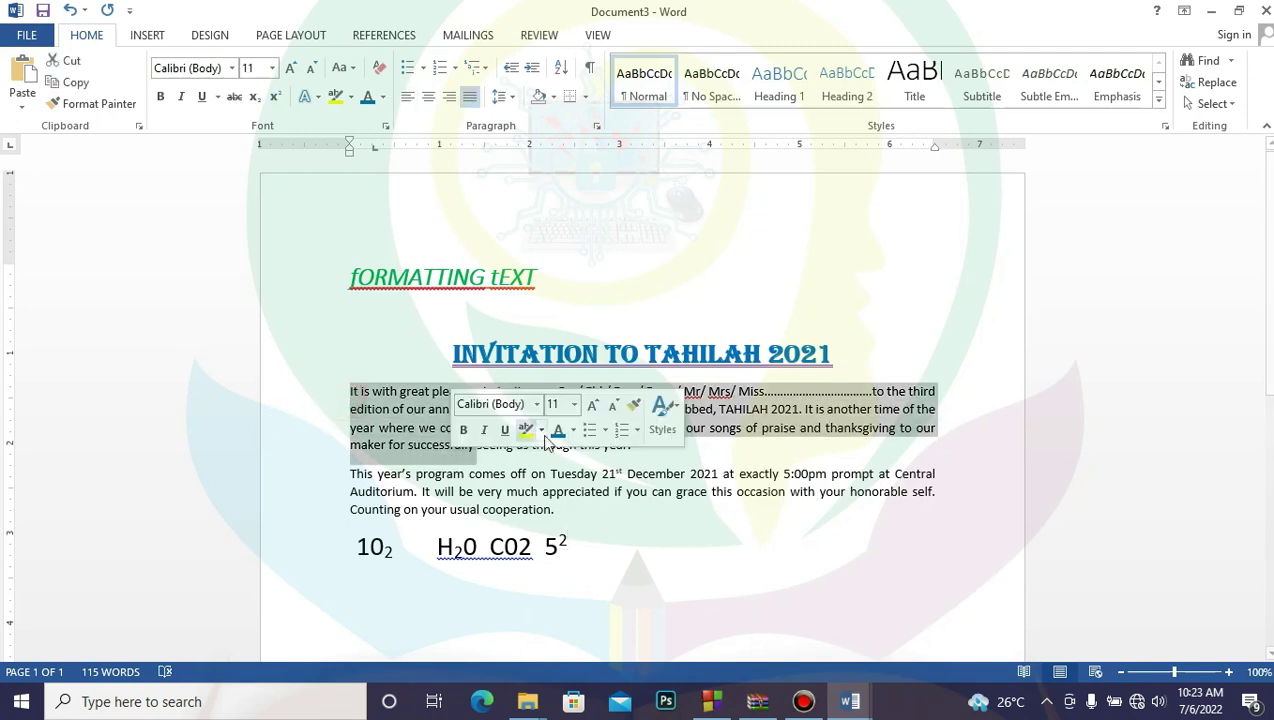
click(562, 490)
double_click(566, 428)
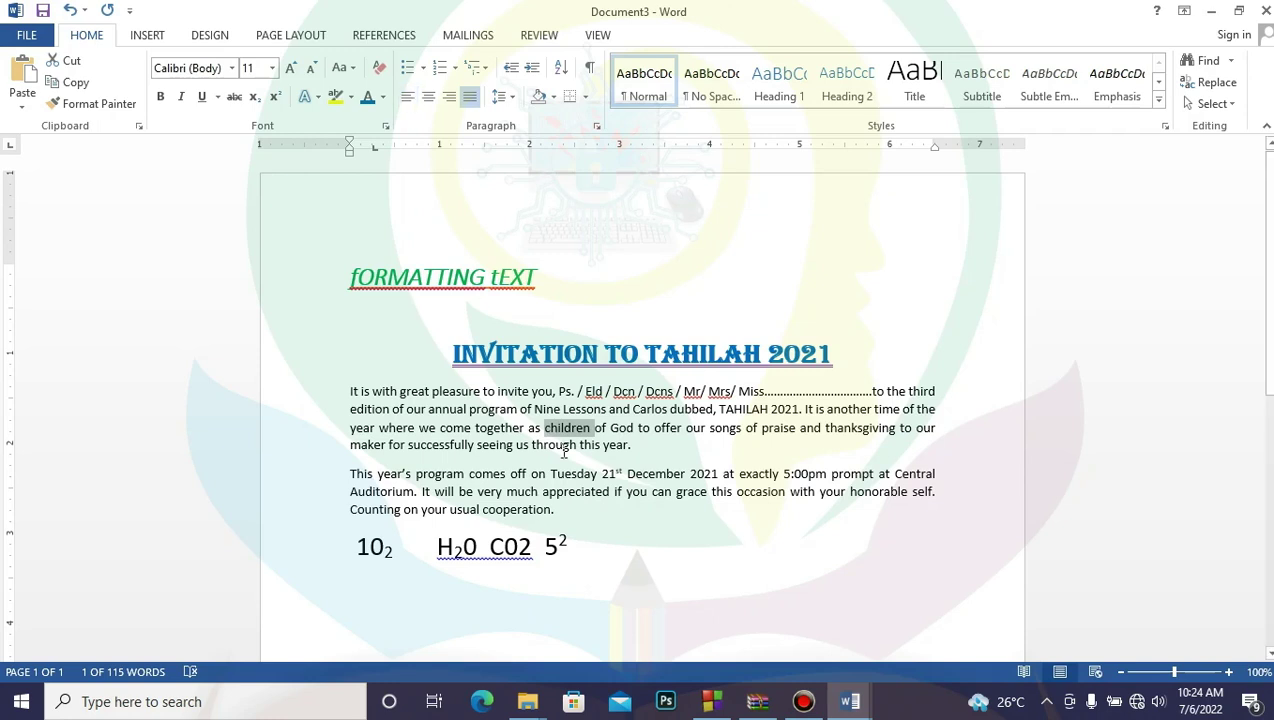
click(562, 472)
- Try left, justified, right and centered alignment on the two body paragraphs, finishing with left alignment
drag(345, 392, 728, 512)
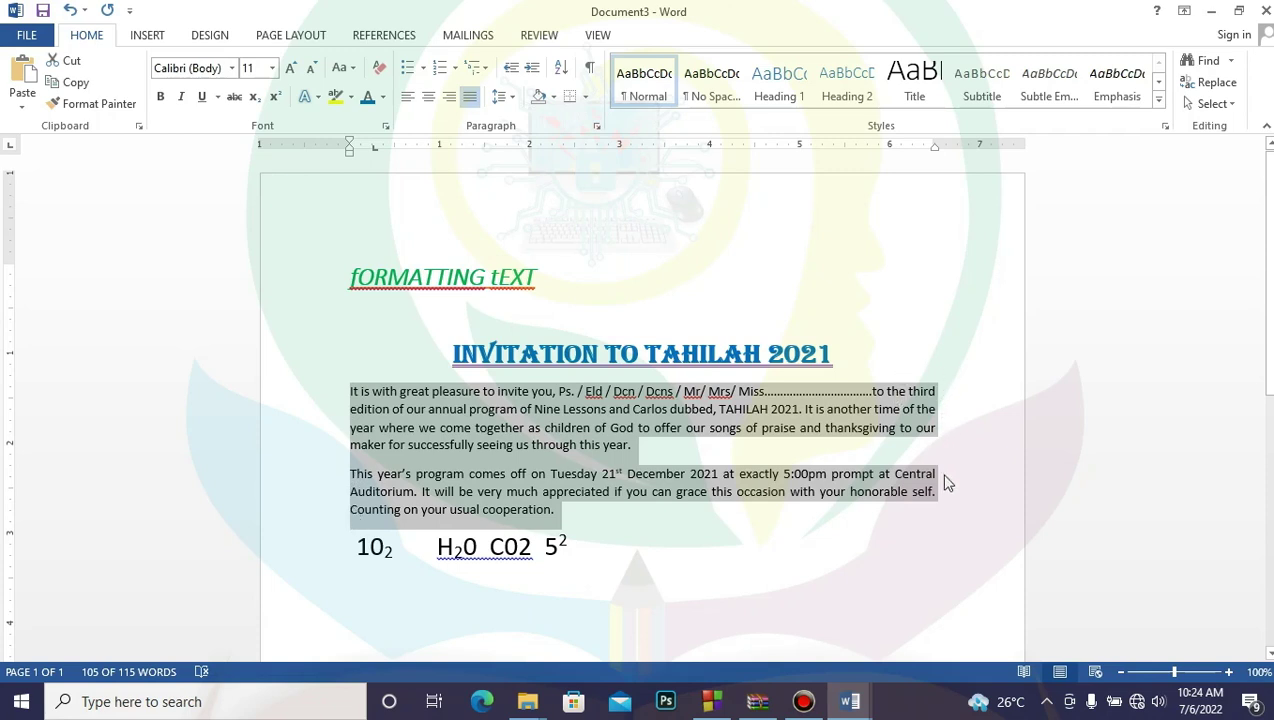
click(408, 97)
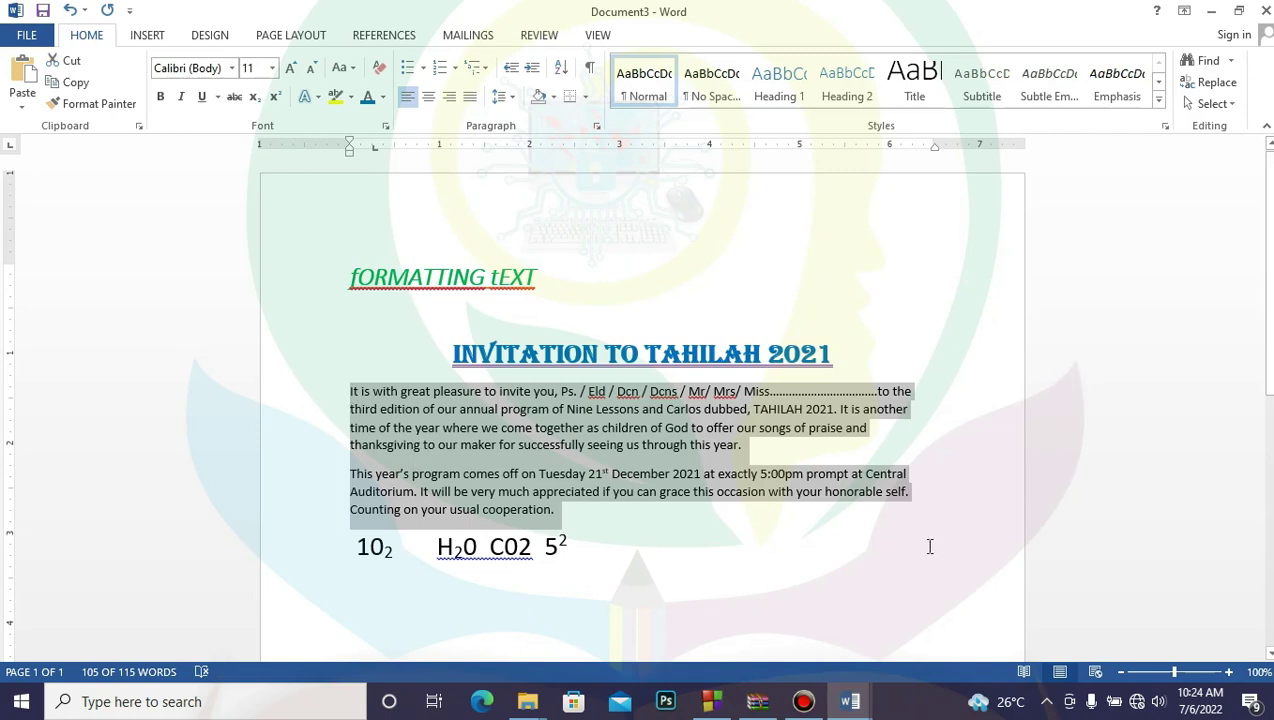
click(477, 100)
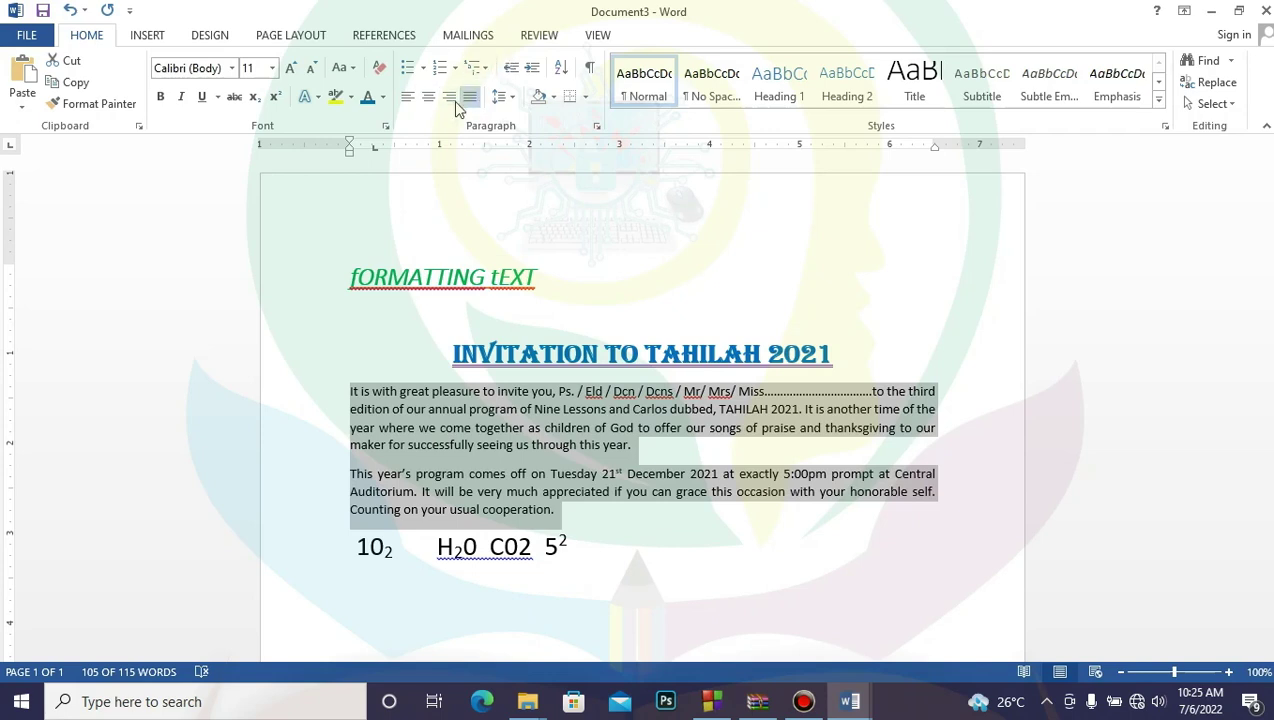
click(450, 97)
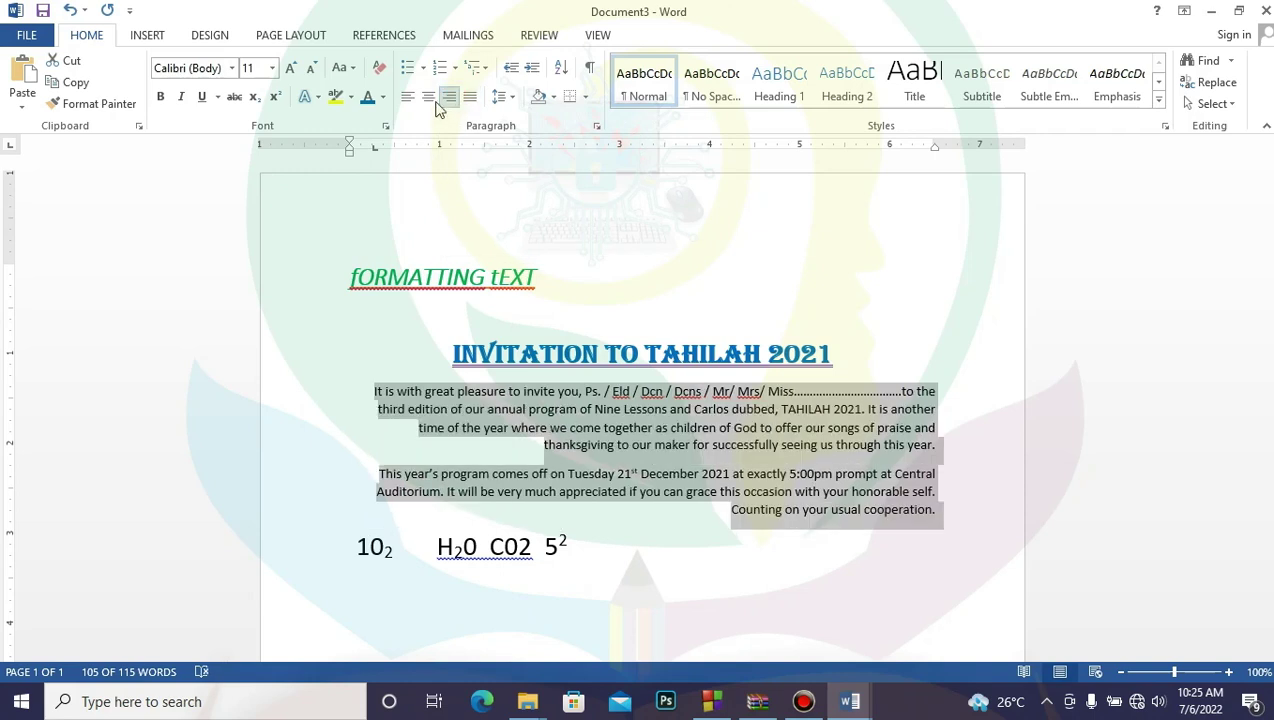
click(430, 99)
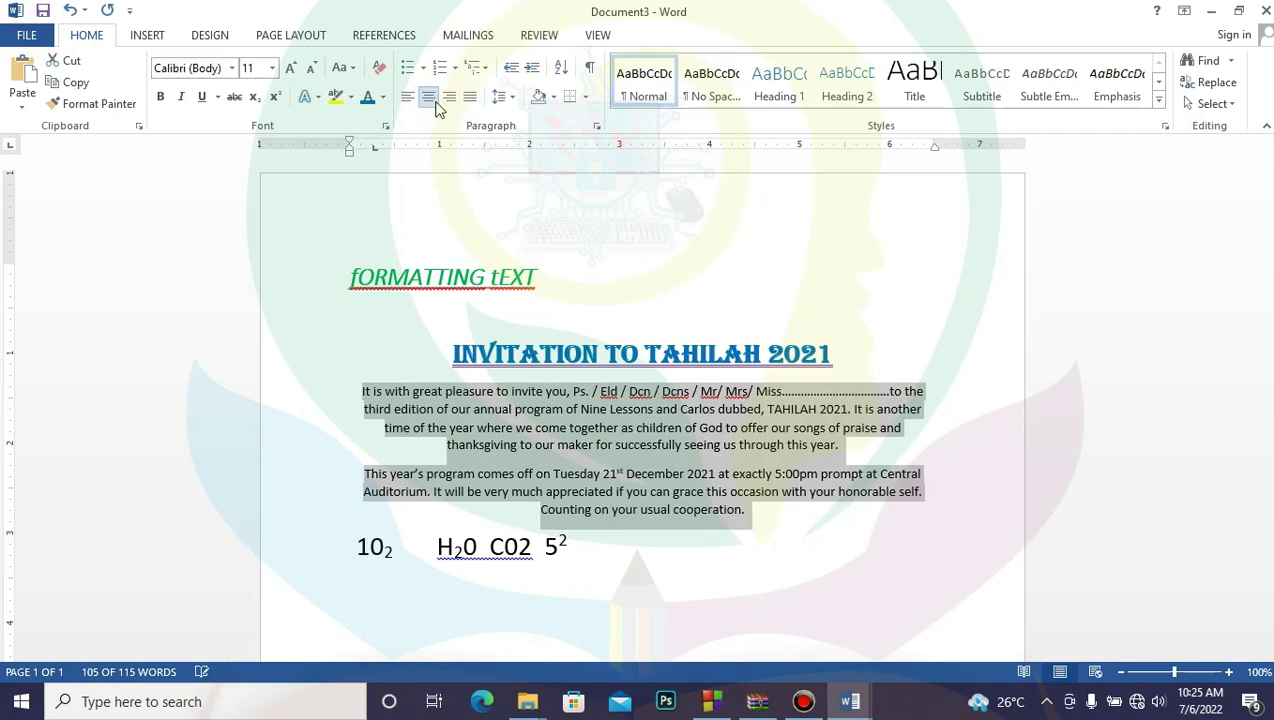
click(409, 104)
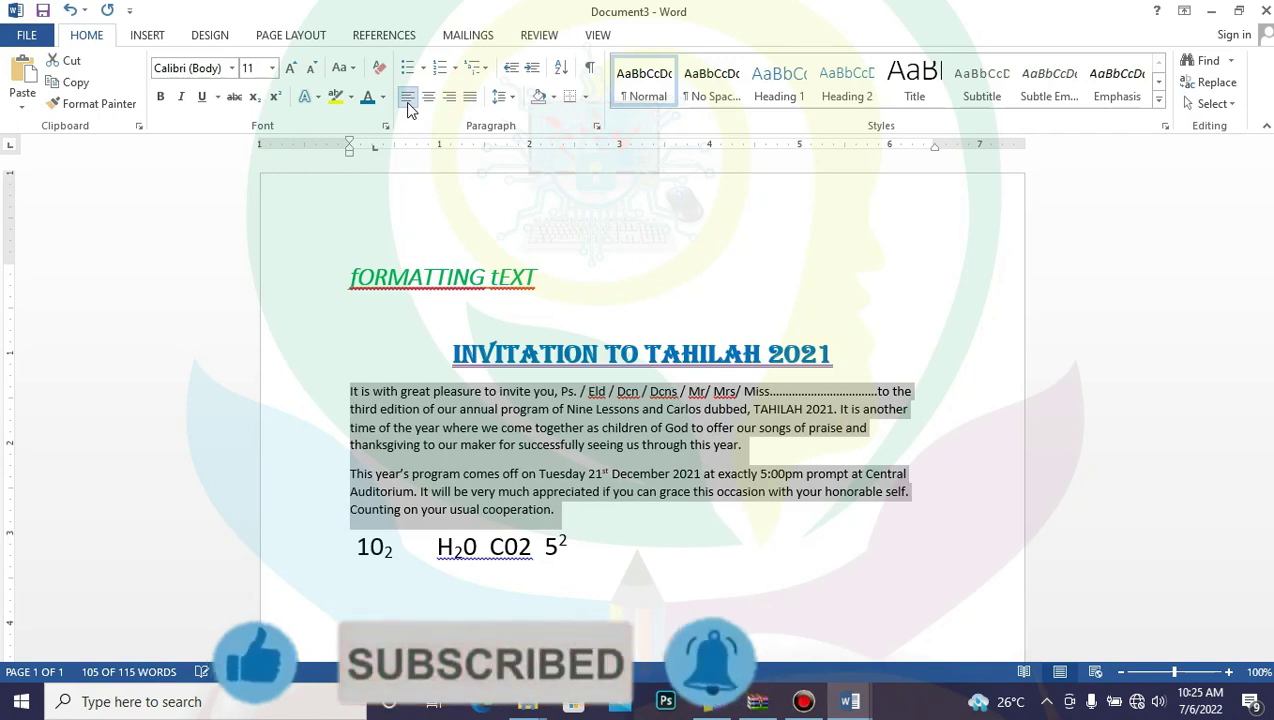
click(637, 557)
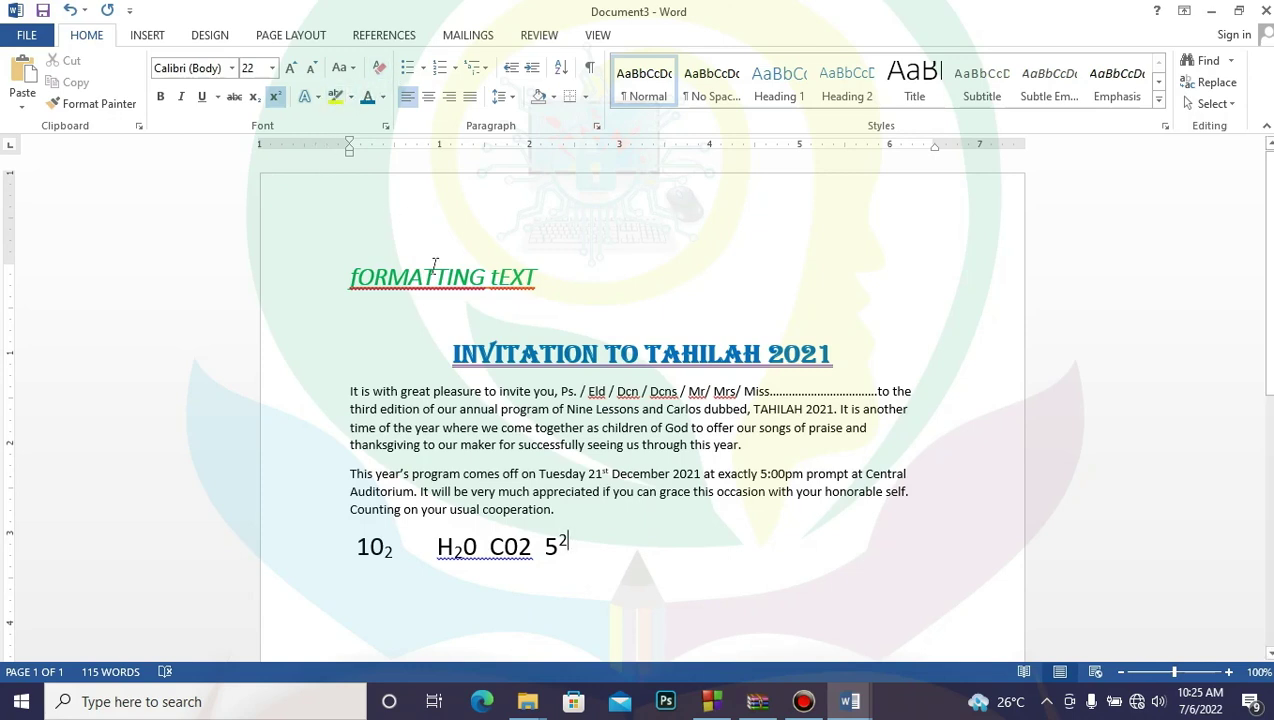
- Highlight the word "together" in the first body paragraph in pink
click(736, 488)
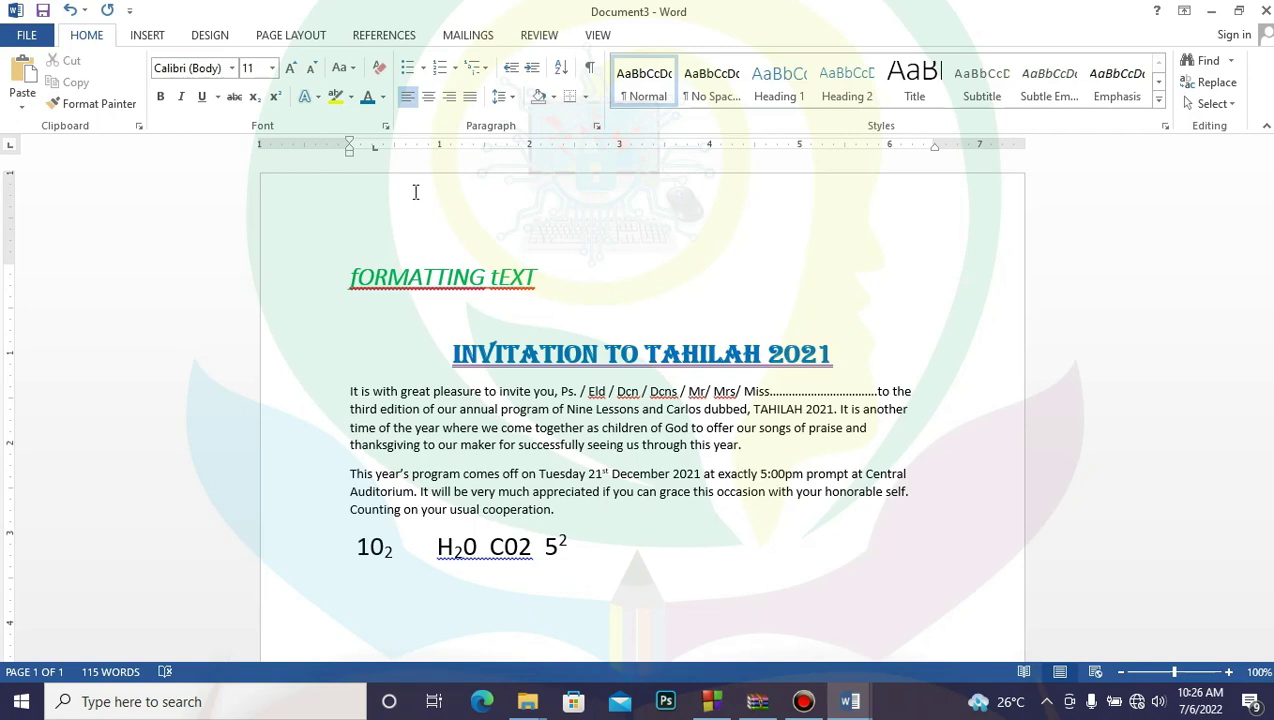
click(350, 97)
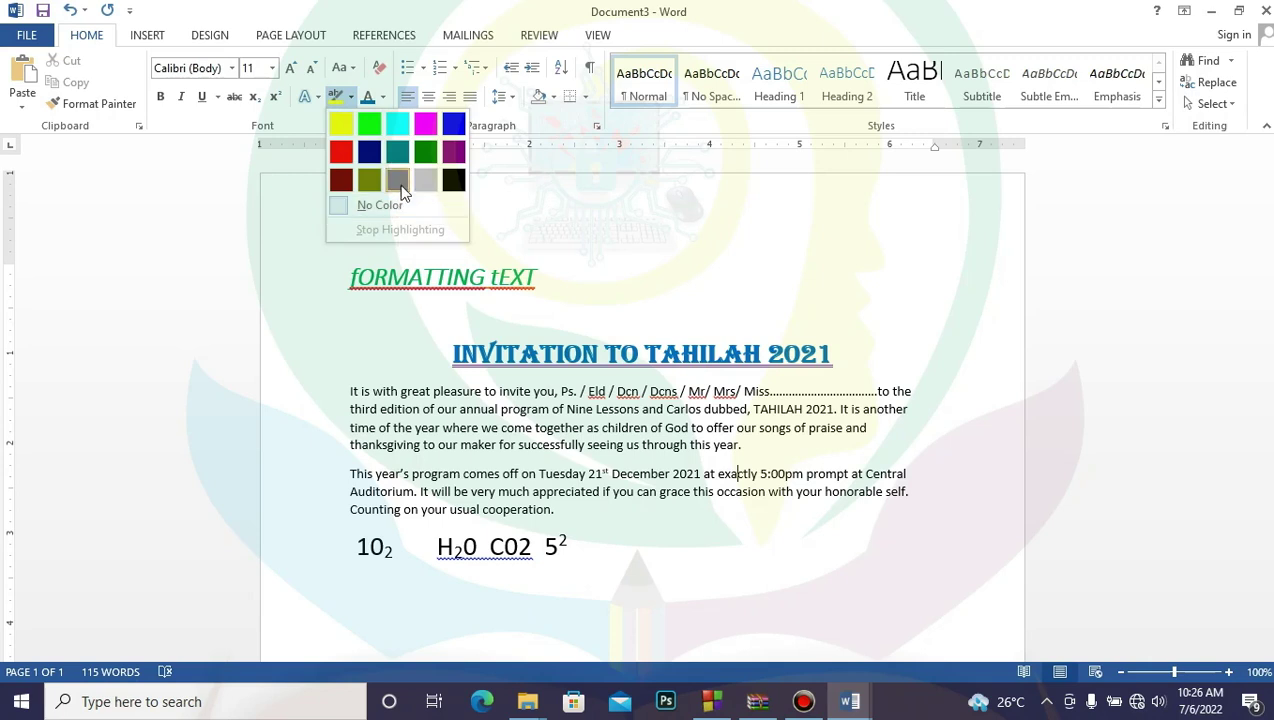
click(425, 123)
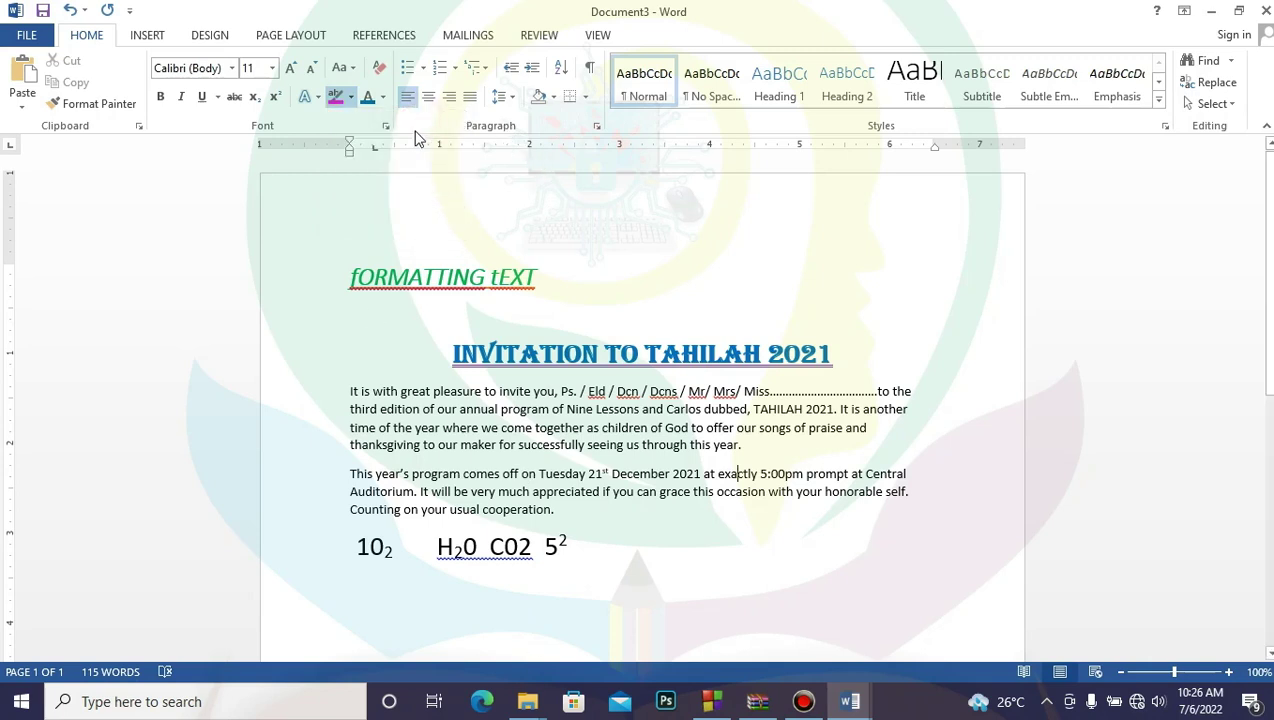
click(336, 97)
drag(535, 427, 584, 432)
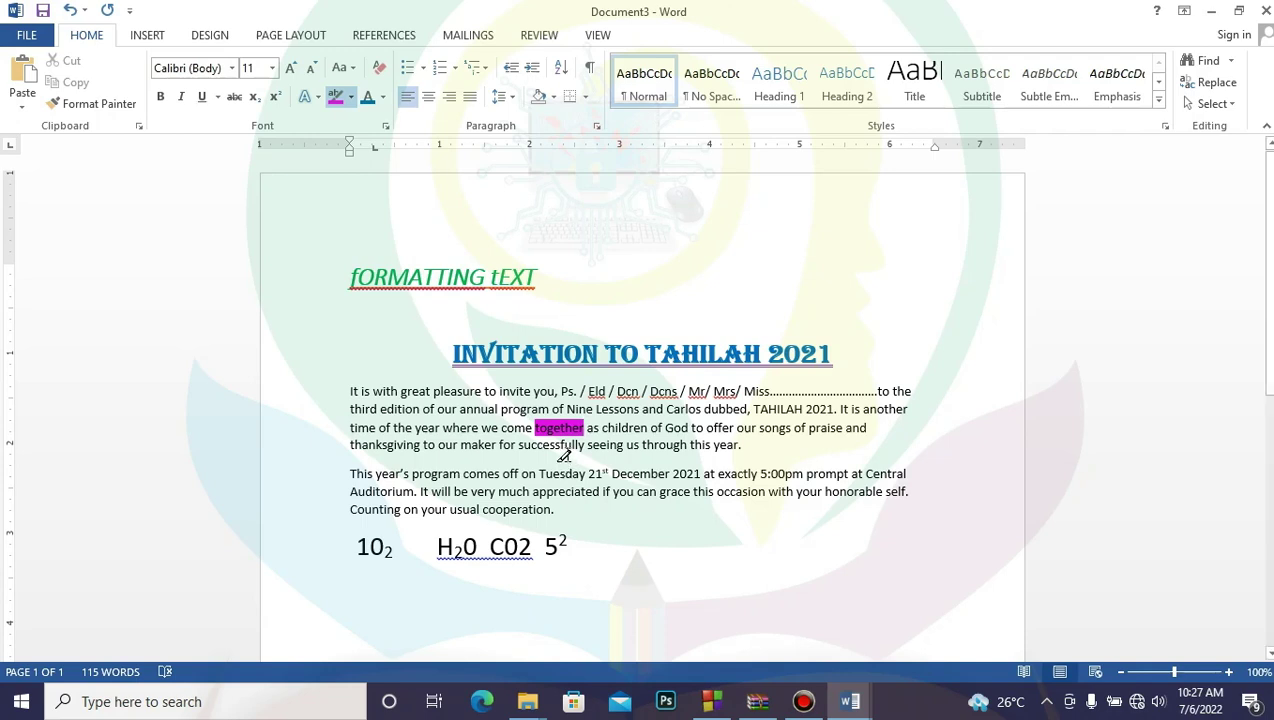
- Remove the highlight from the word "together" by applying No Color over it
click(352, 98)
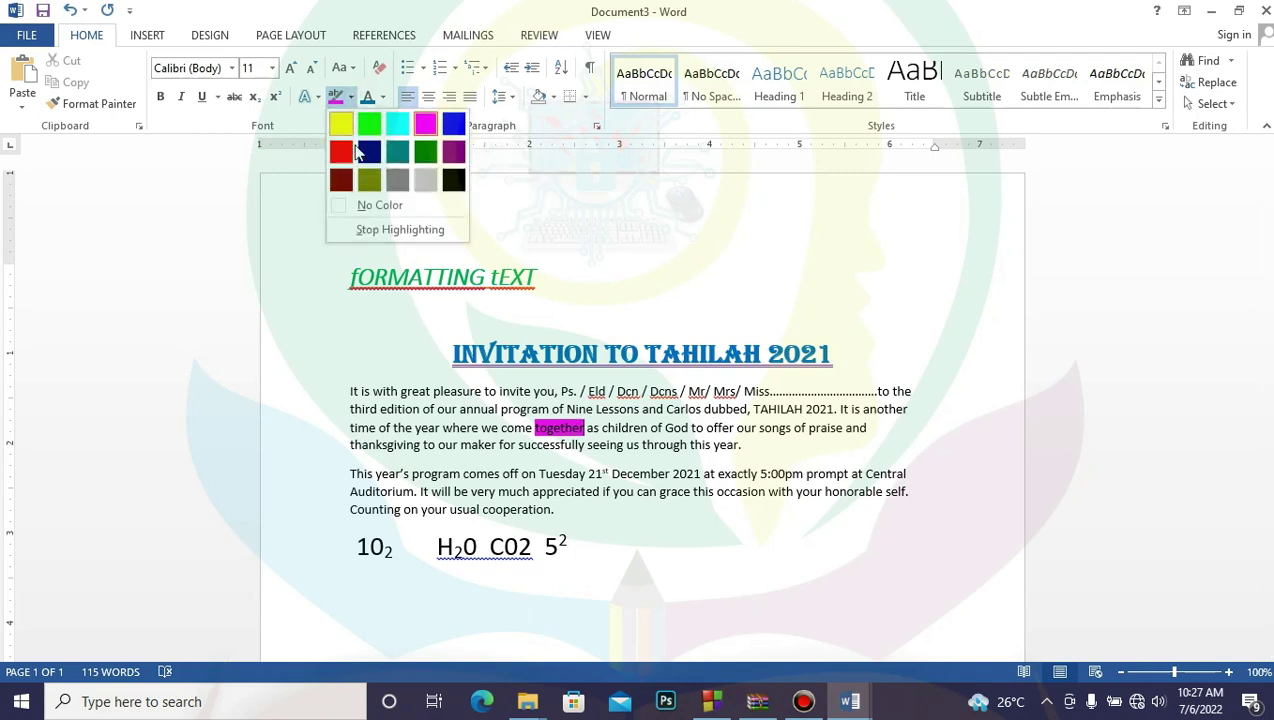
click(376, 202)
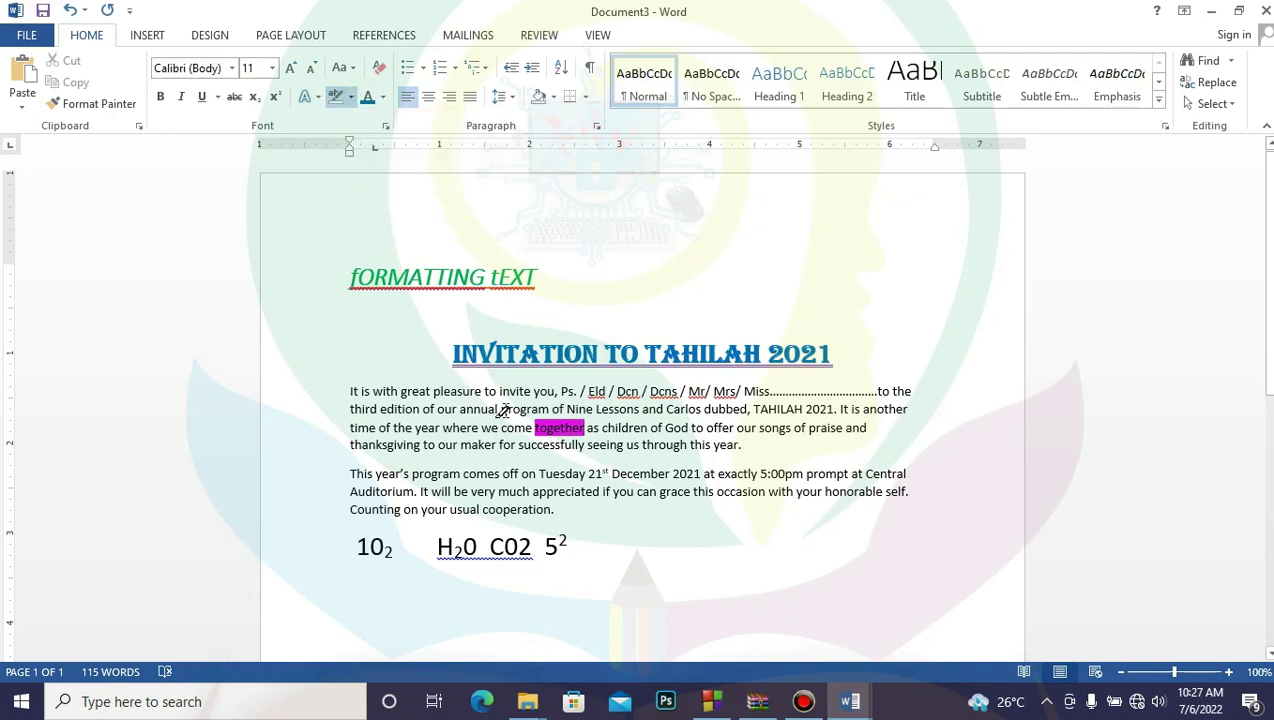
drag(529, 428, 585, 428)
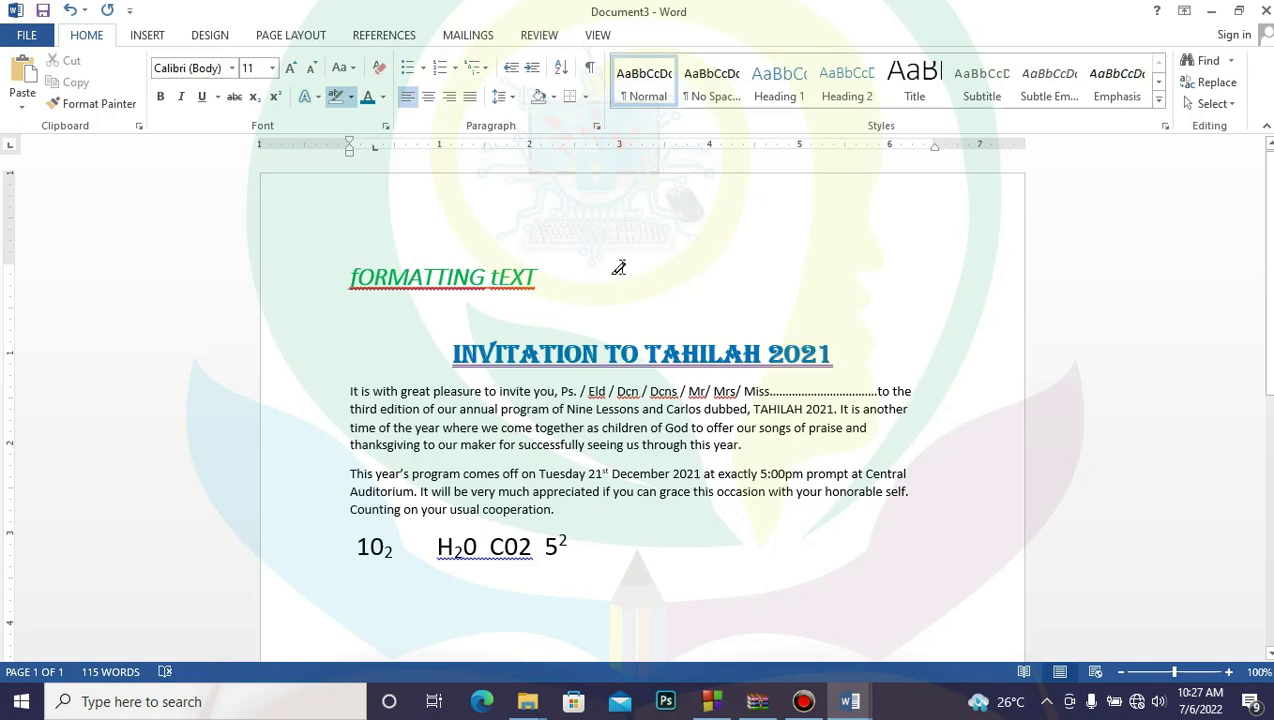
- Highlight "our annual program" in the first body paragraph in bright green
click(349, 99)
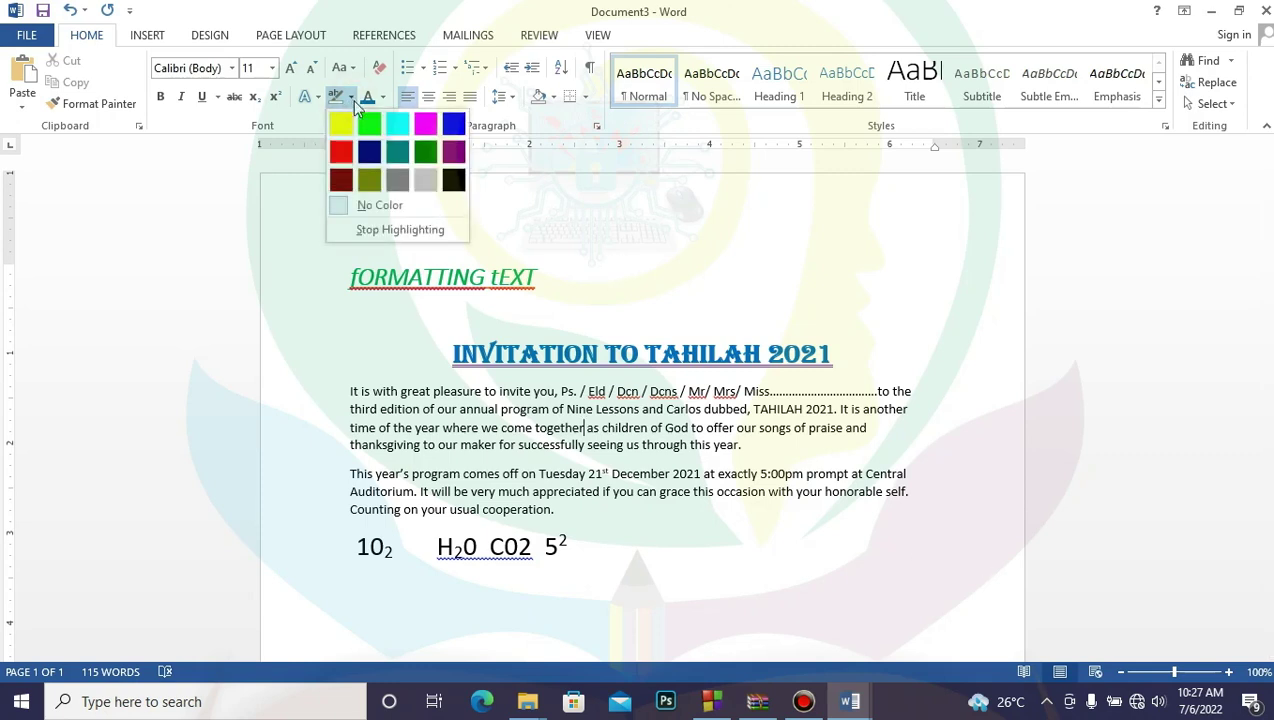
click(382, 122)
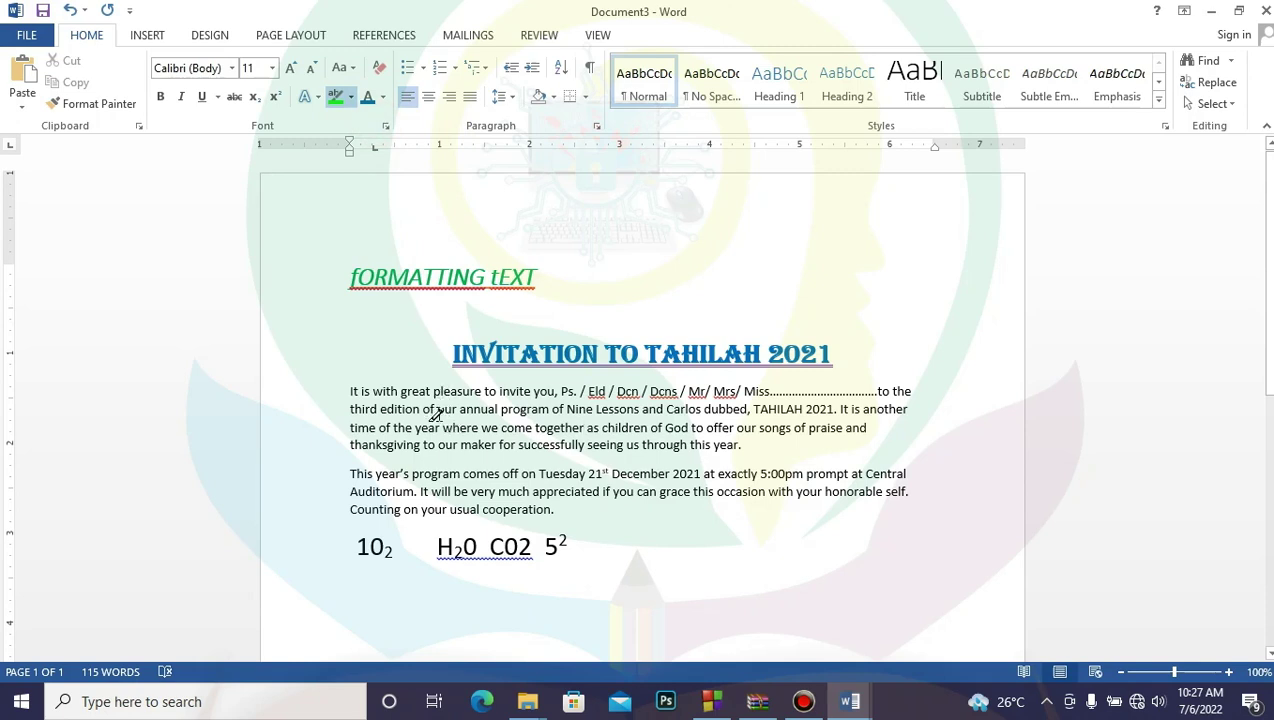
mouse_move(437, 410)
mouse_down()
mouse_move(562, 413)
mouse_move(549, 414)
mouse_up()
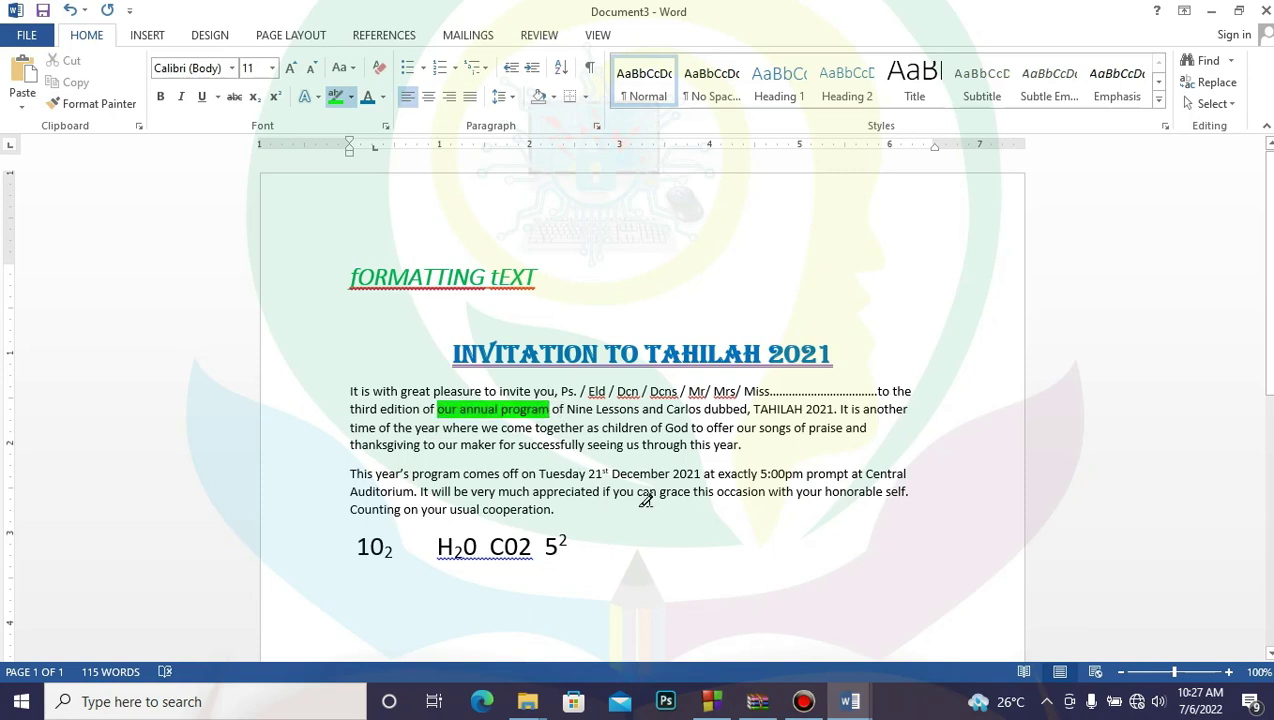
- Set the highlighter to No Color and stop highlighting
click(353, 97)
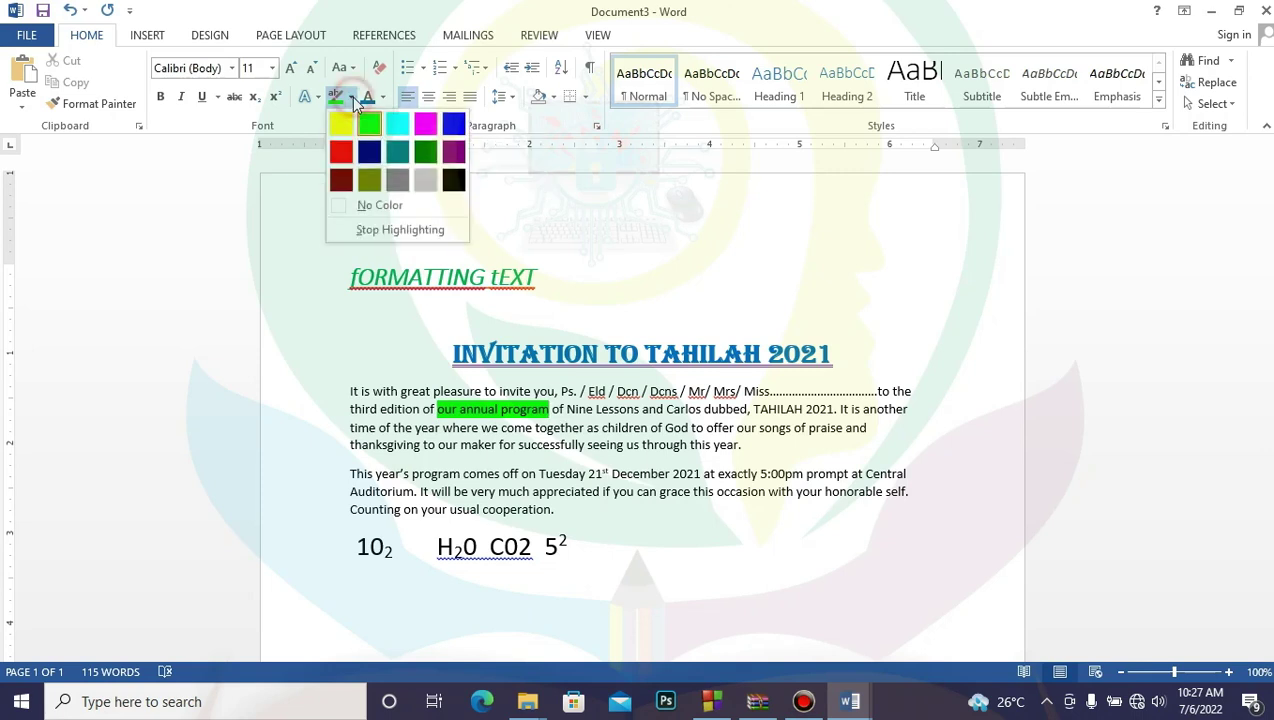
click(380, 201)
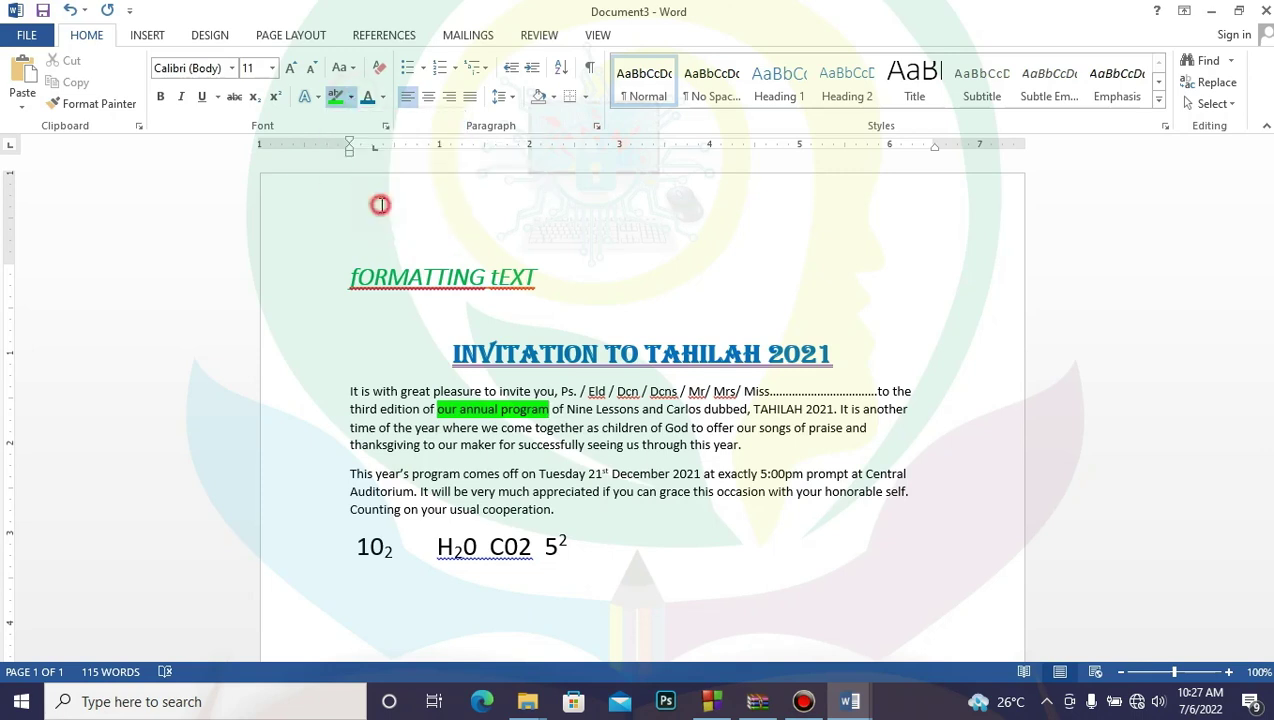
click(351, 97)
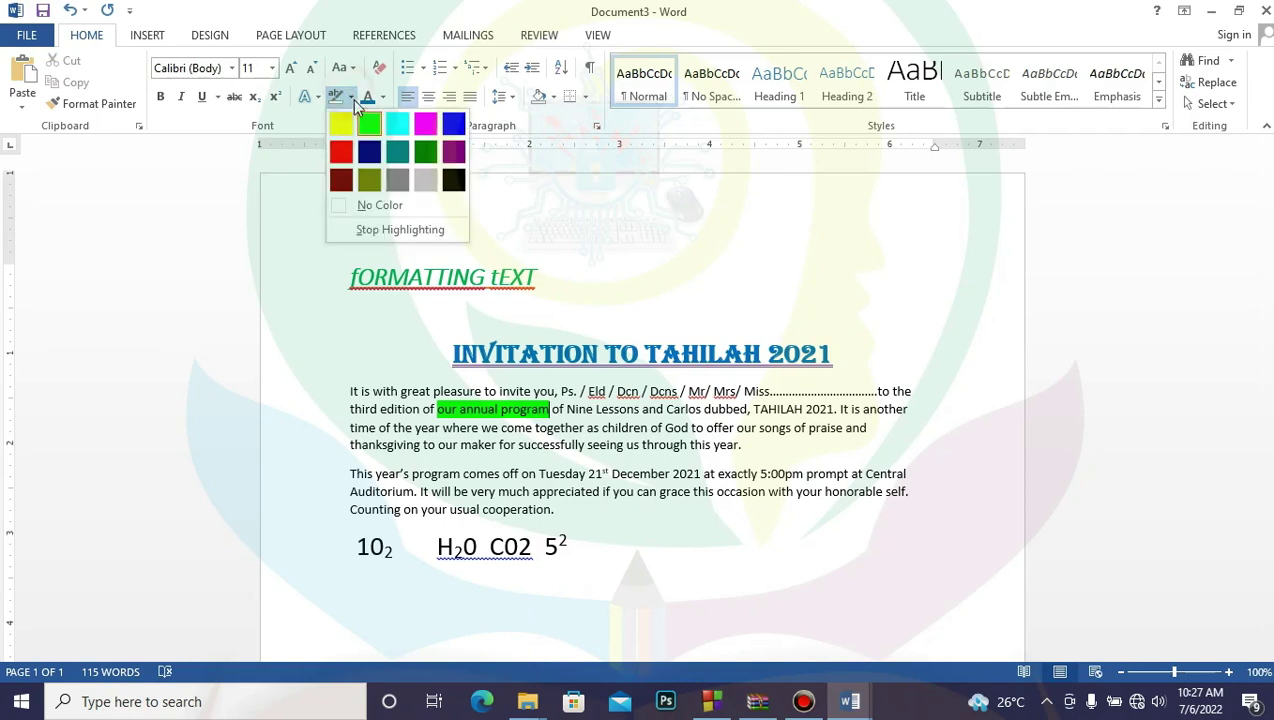
click(393, 230)
click(597, 492)
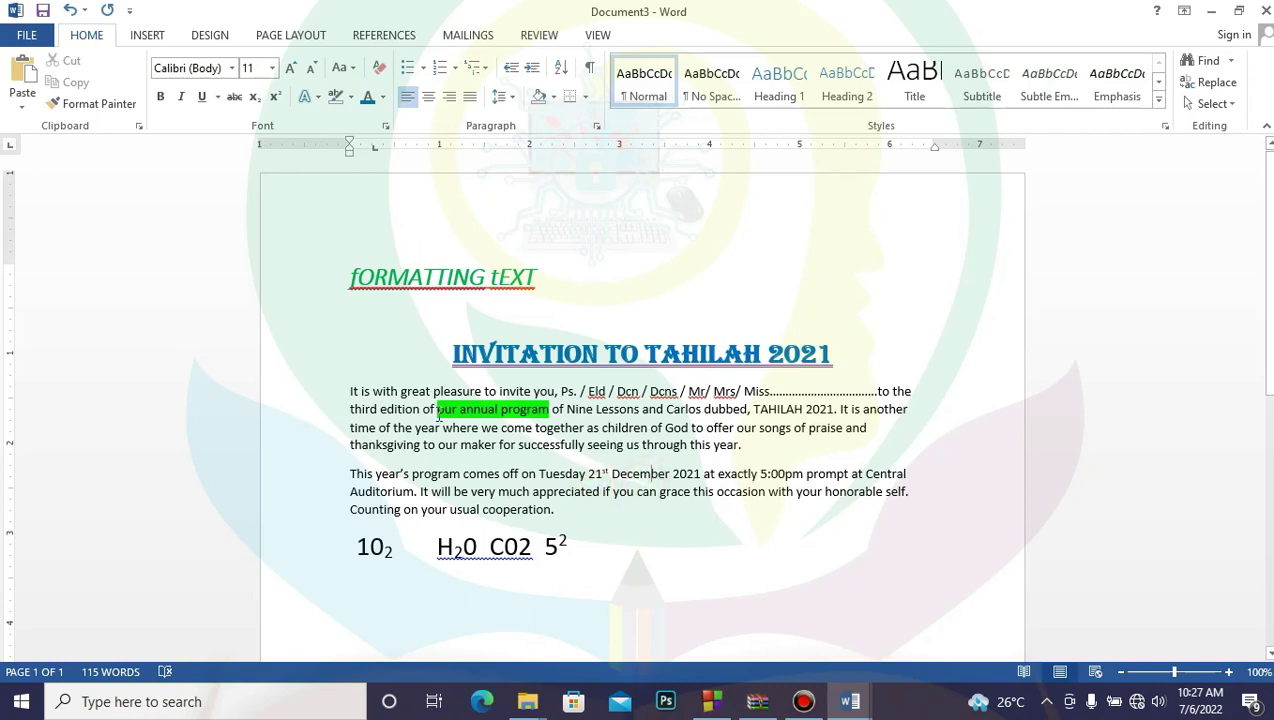
- Select "of our annual program" in the first body paragraph and remove its highlight with No Color
drag(423, 410, 380, 412)
click(543, 418)
double_click(406, 415)
double_click(428, 411)
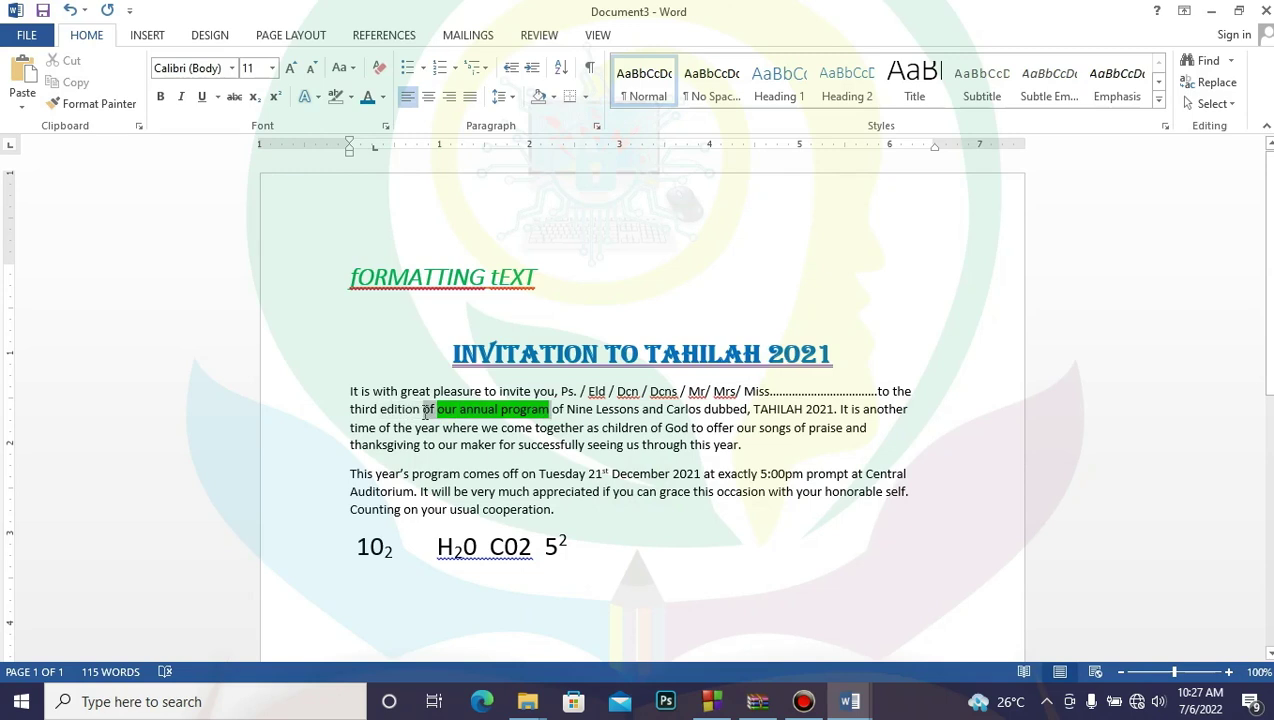
click(351, 97)
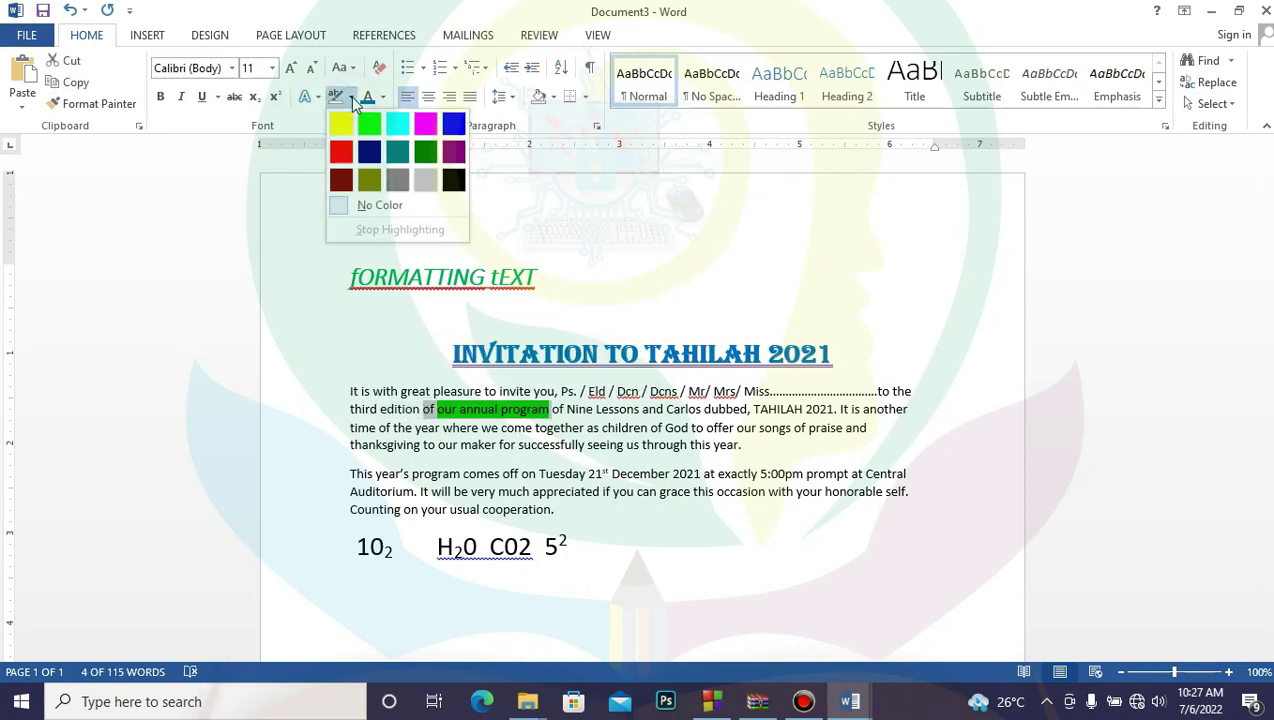
click(396, 208)
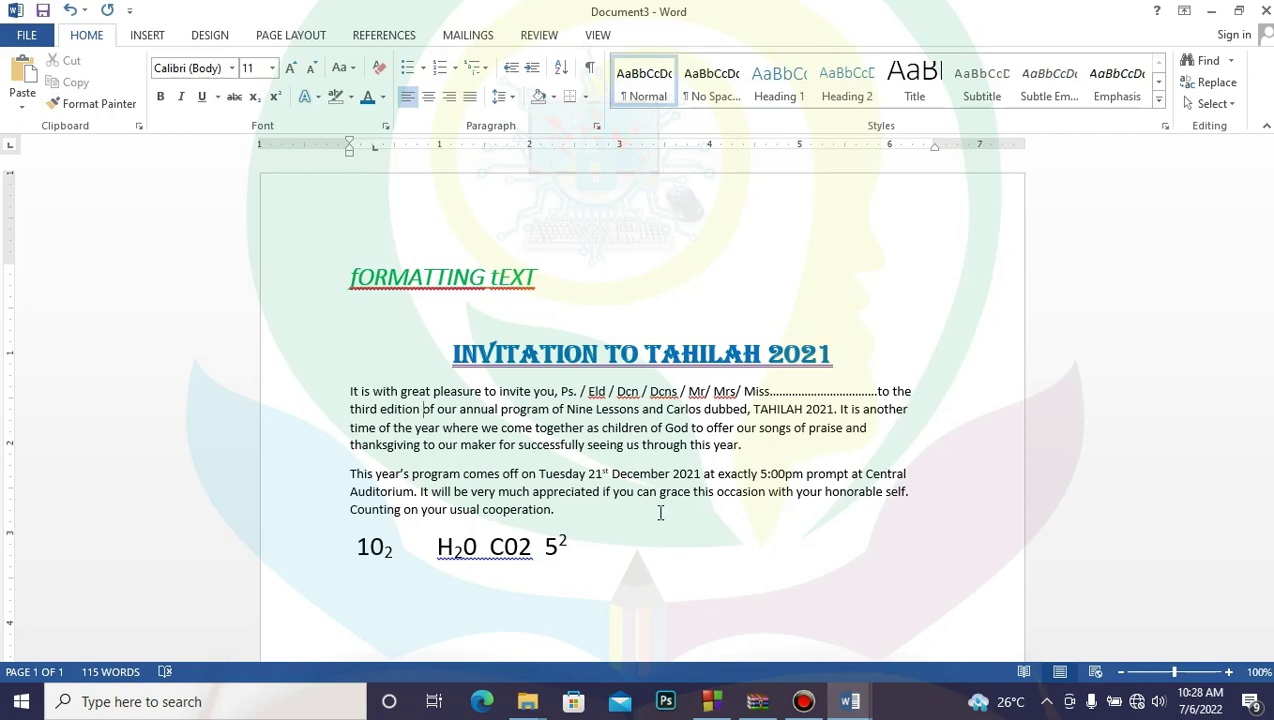
- View the save locations offered for the document, then return to the text without saving
key(ctrl+shift+F1)
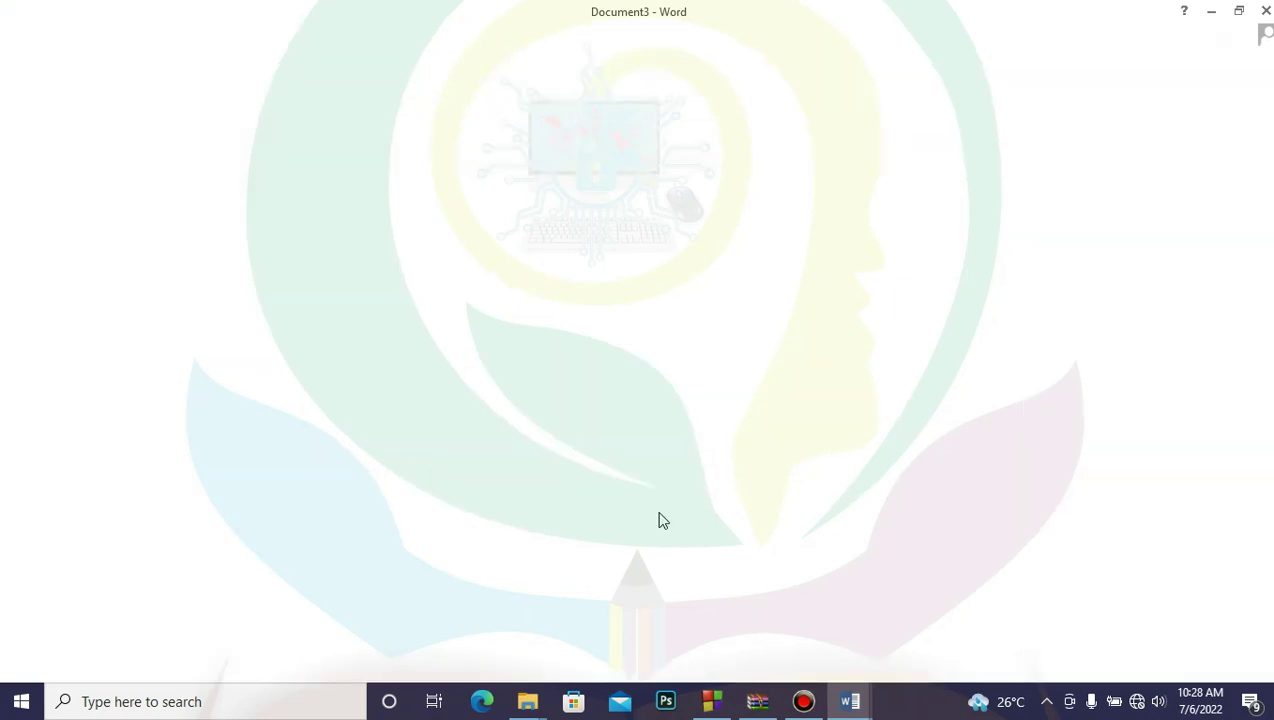
key(ctrl+s)
click(40, 32)
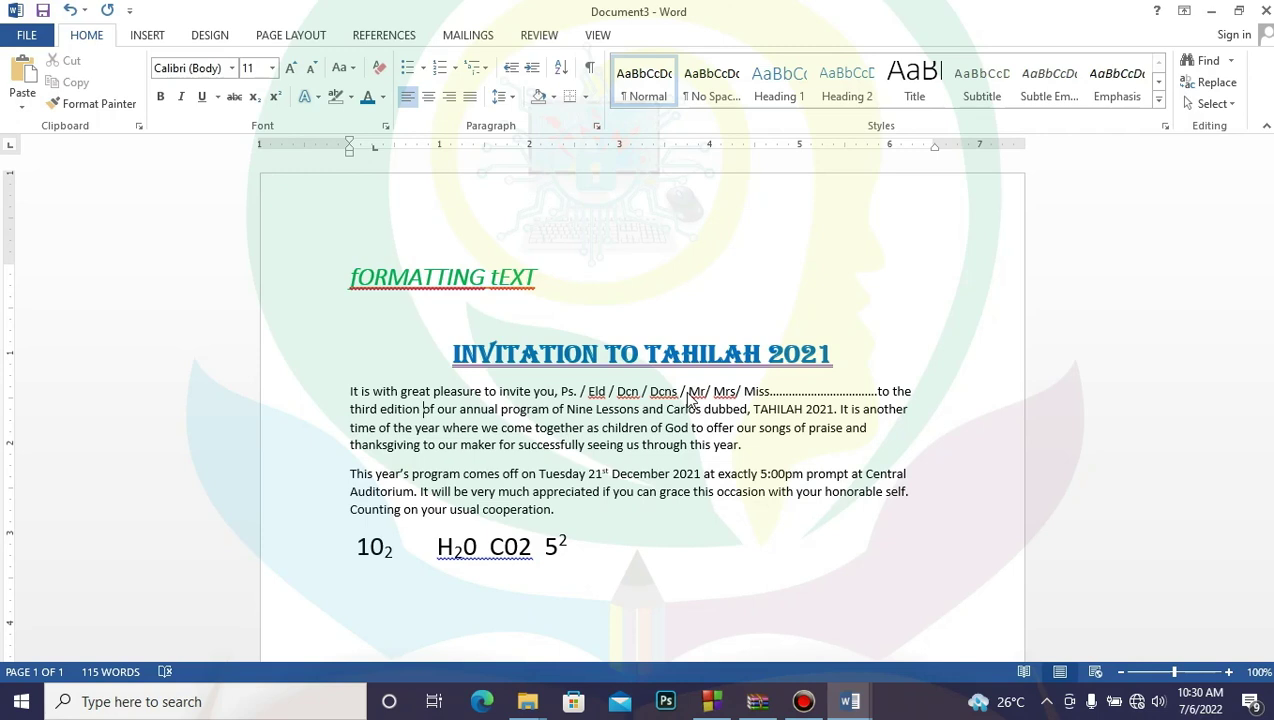
key(ctrl+s)
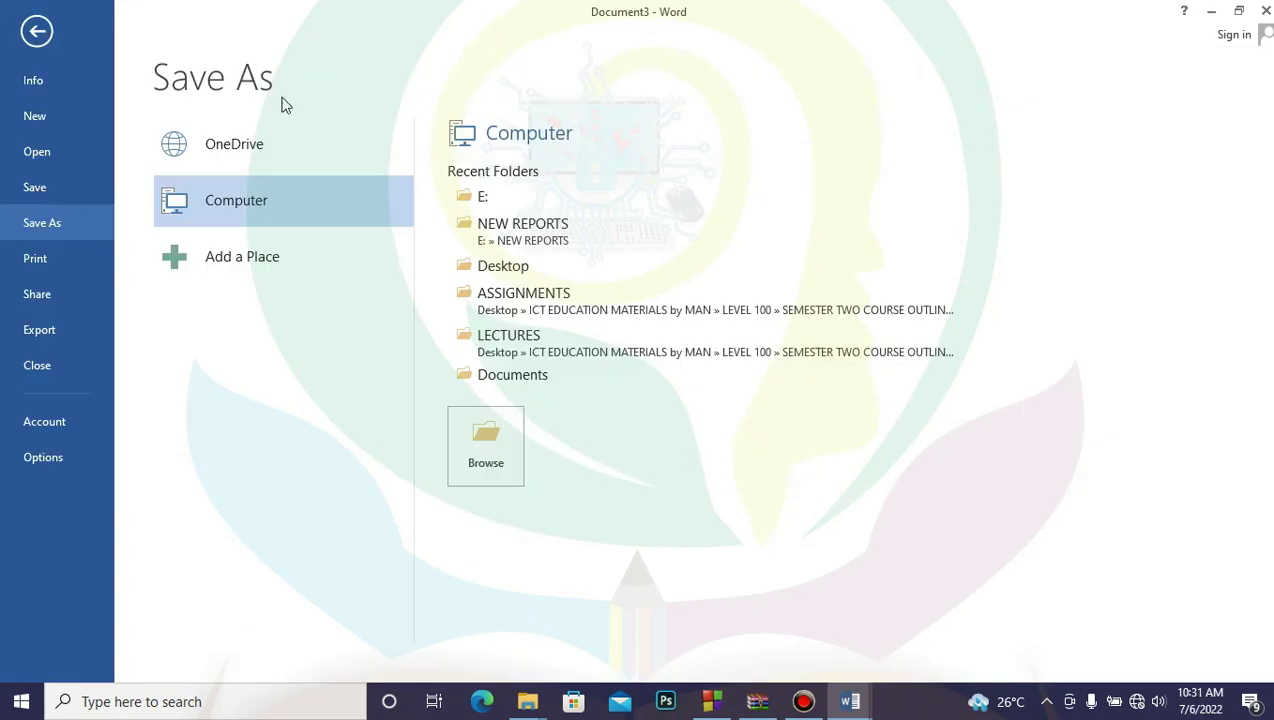
click(32, 25)
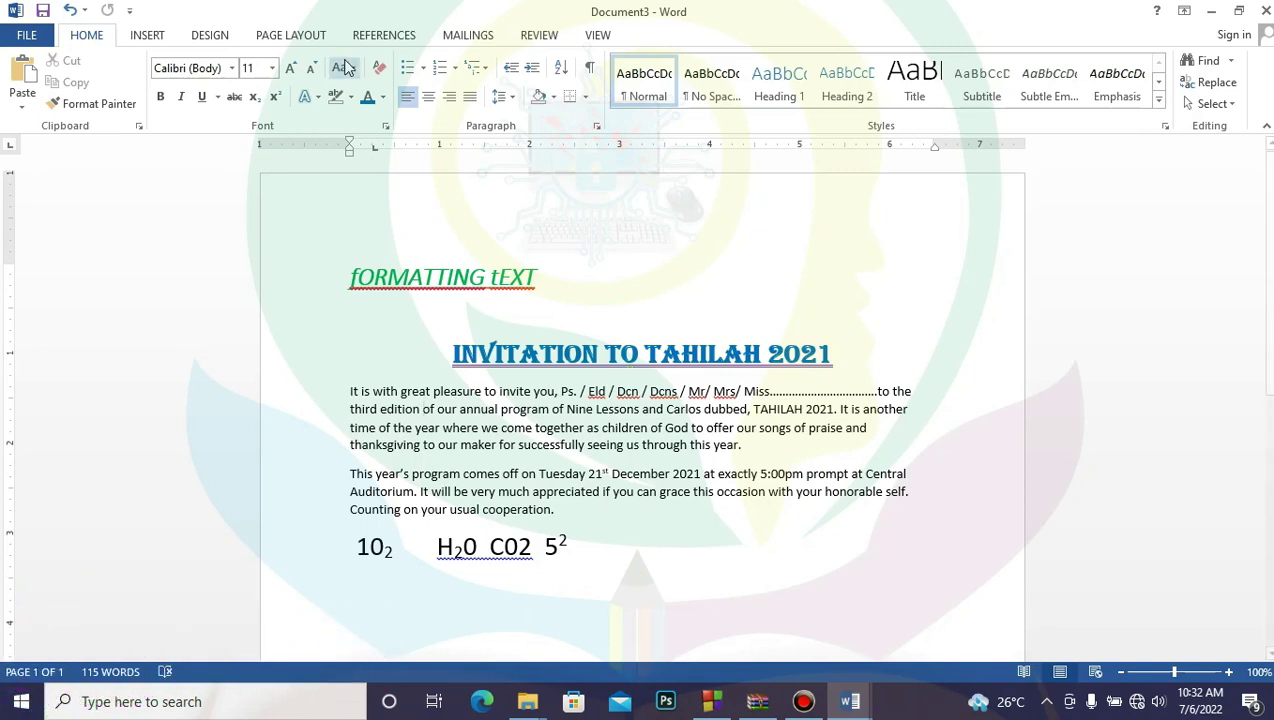
- Open the document's file management view
click(28, 37)
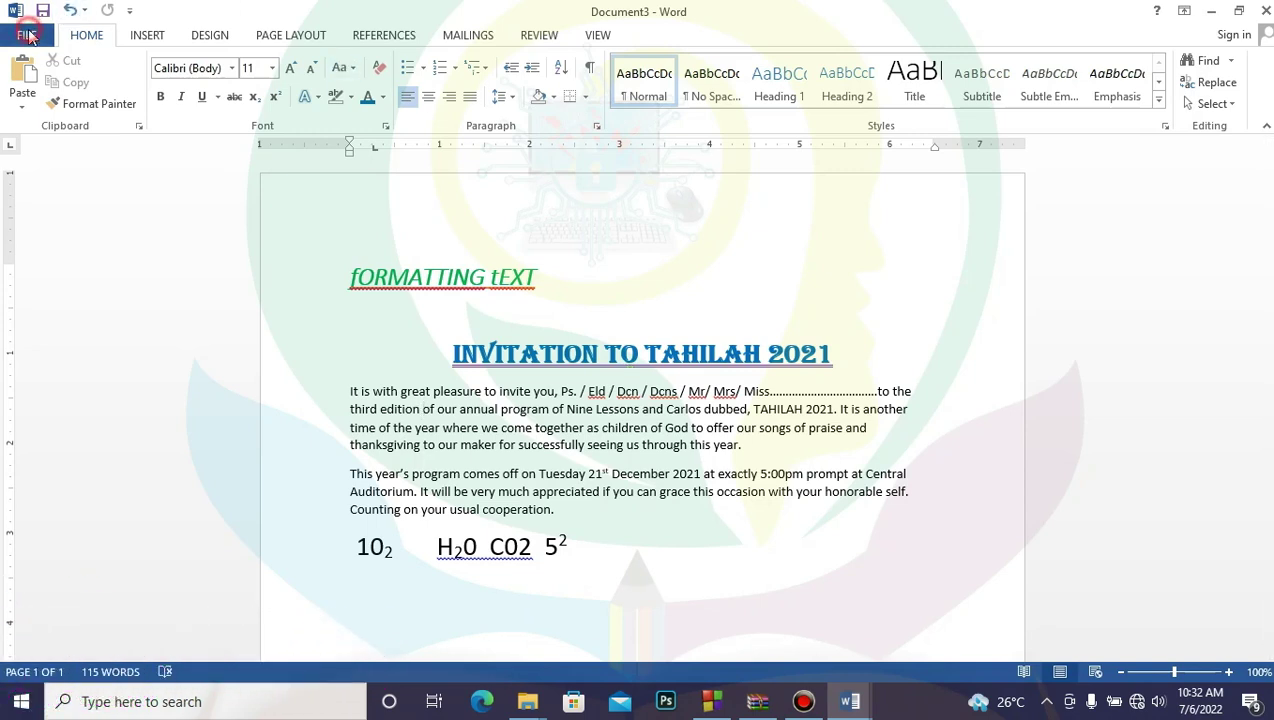